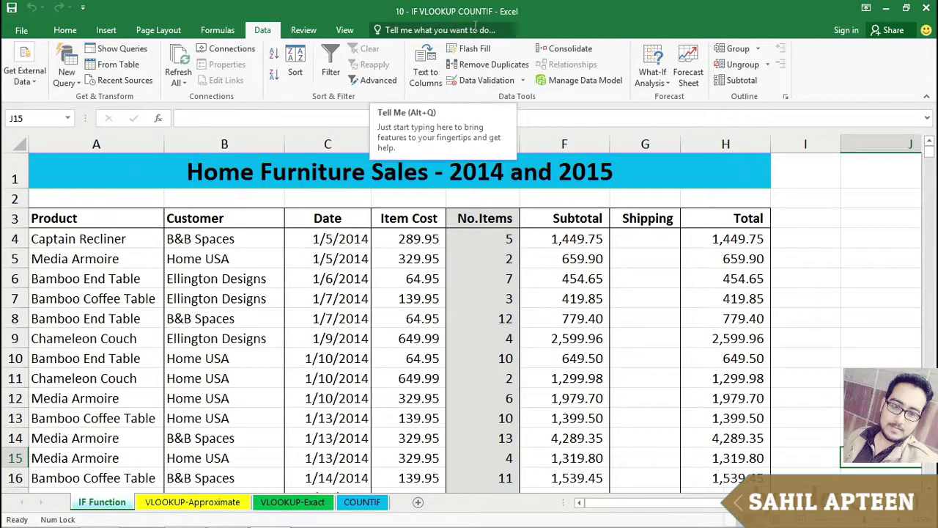
# Examine the row 4 Subtotal, Shipping and Total cells, and inspect how the Total formula in H4 is built
pyautogui.click(645, 240)
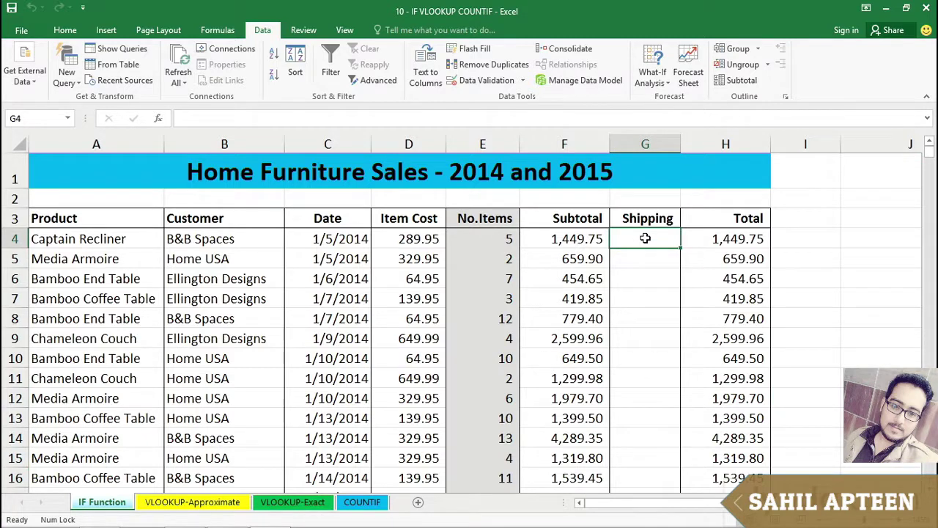
pyautogui.click(571, 239)
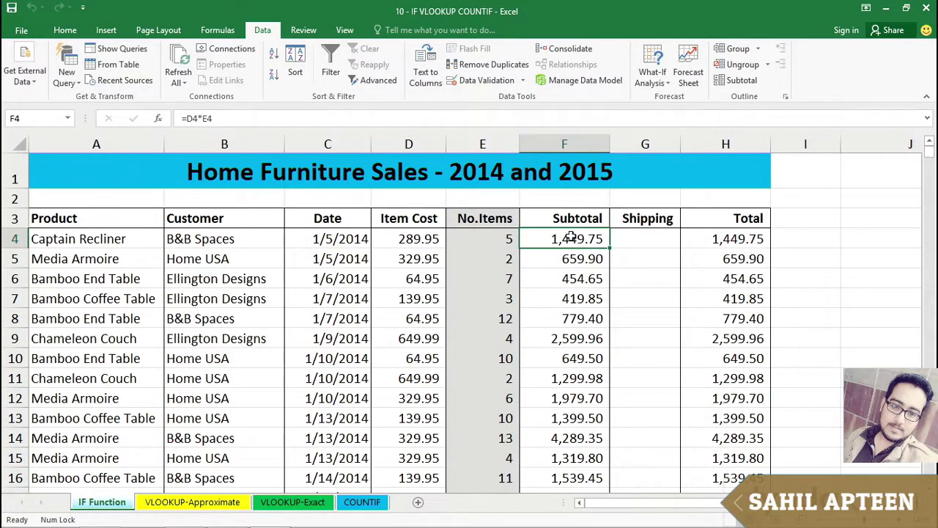
pyautogui.click(626, 240)
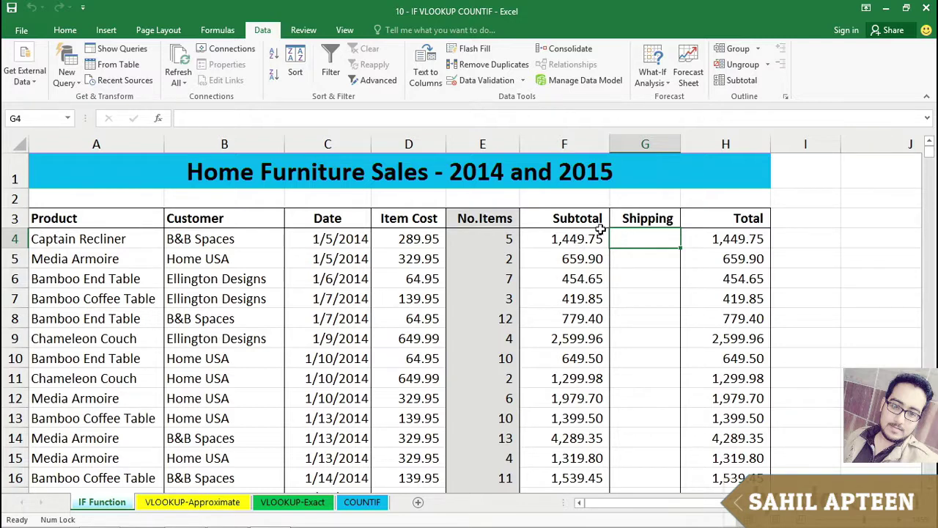
pyautogui.click(574, 240)
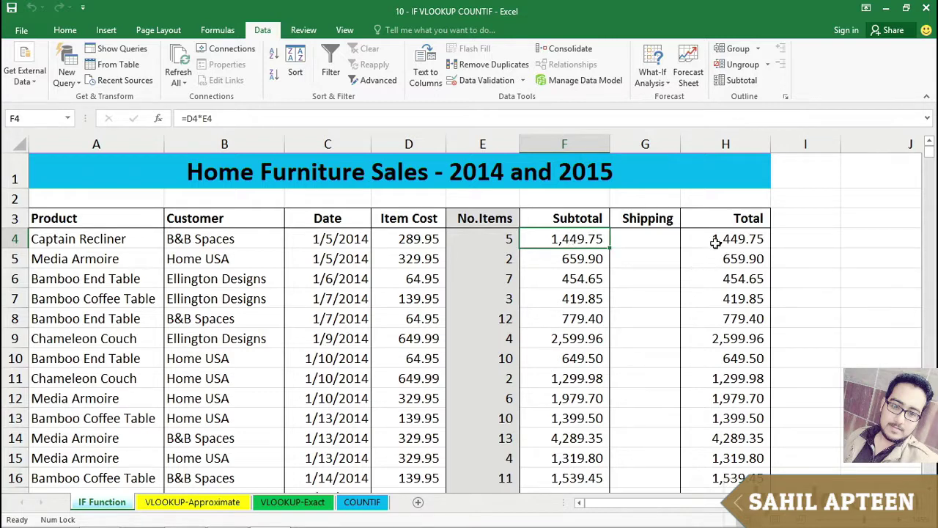
pyautogui.click(716, 240)
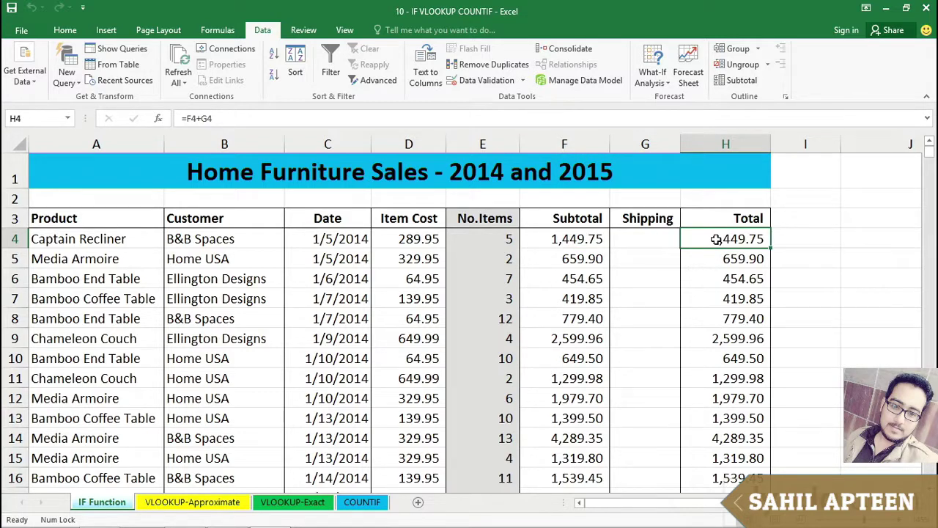
pyautogui.doubleClick(716, 239)
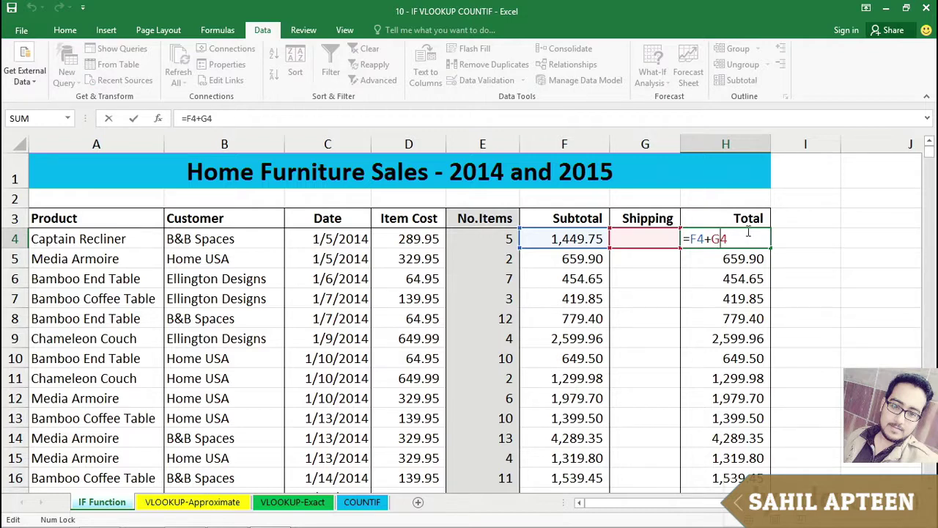
pyautogui.press('Return')
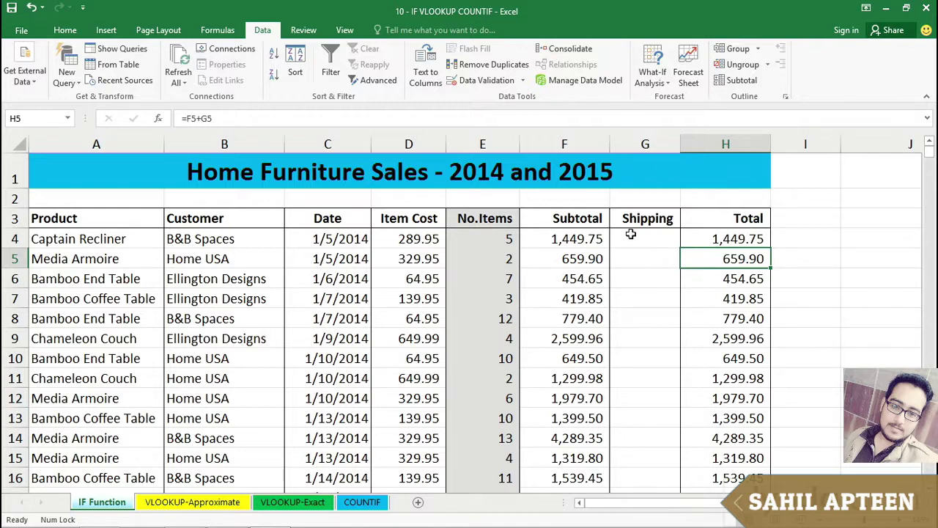
# Widen the Shipping column to a little over twice its width
pyautogui.moveTo(690, 145); pyautogui.dragTo(765, 143)
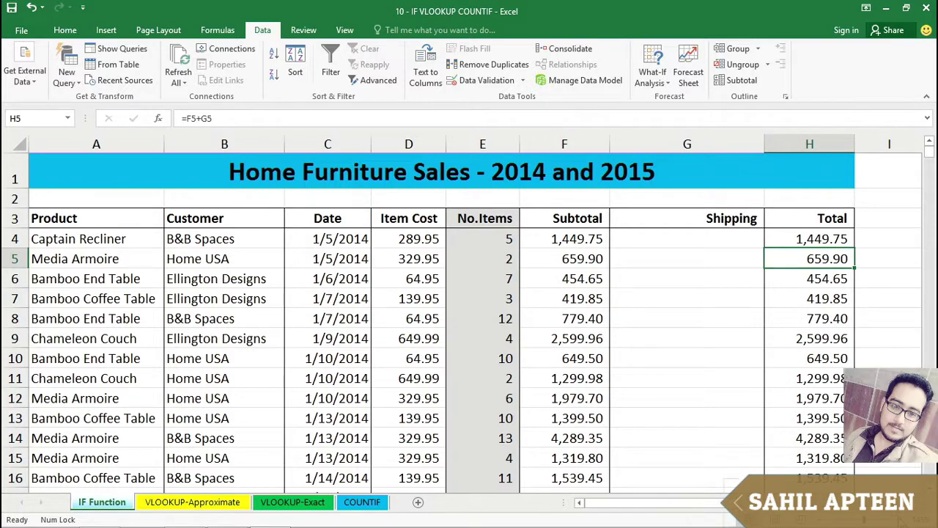
pyautogui.scroll(4, 462, 315)
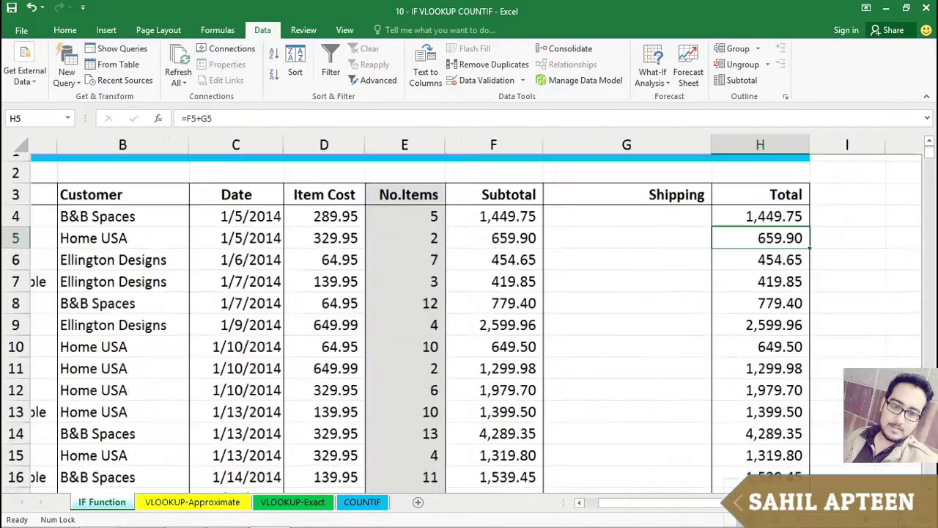
pyautogui.scroll(2, 480, 271)
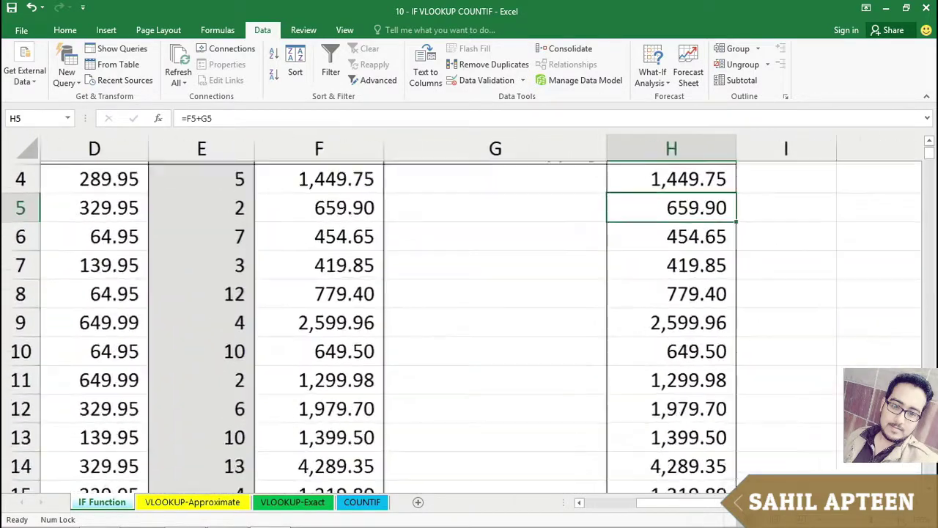
pyautogui.scroll(1, 480, 271)
# Enter =IF(F4>=1500,0,2%*F4) in Shipping cell G4 and fill it down the column
pyautogui.click(464, 287)
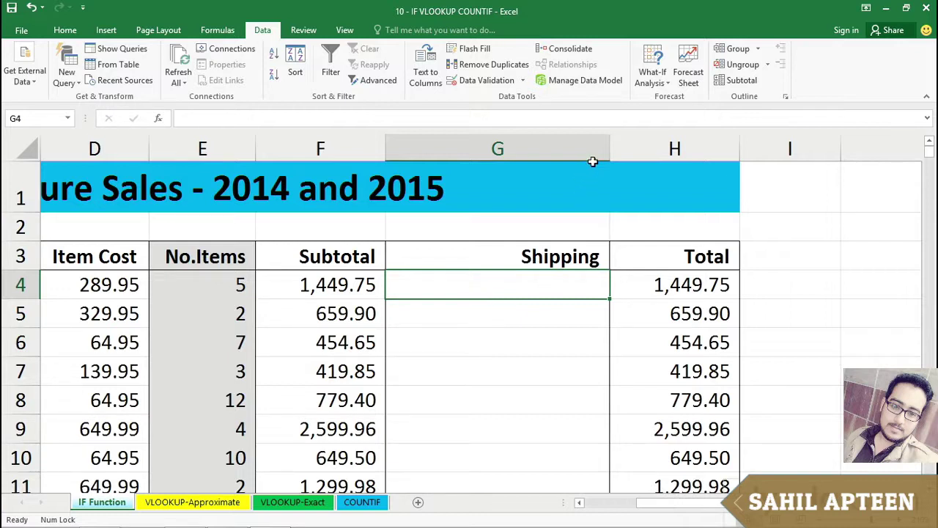
pyautogui.write('=if(')
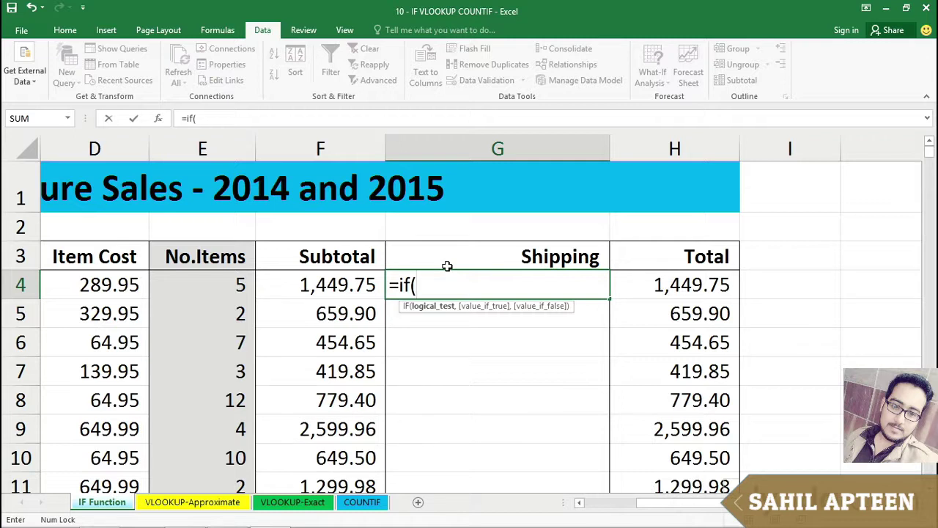
pyautogui.click(330, 286)
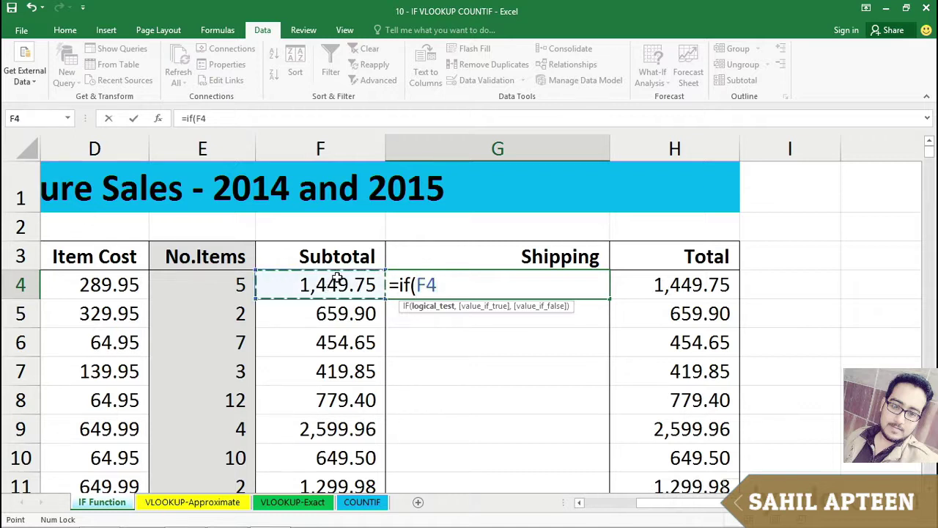
pyautogui.write('>')
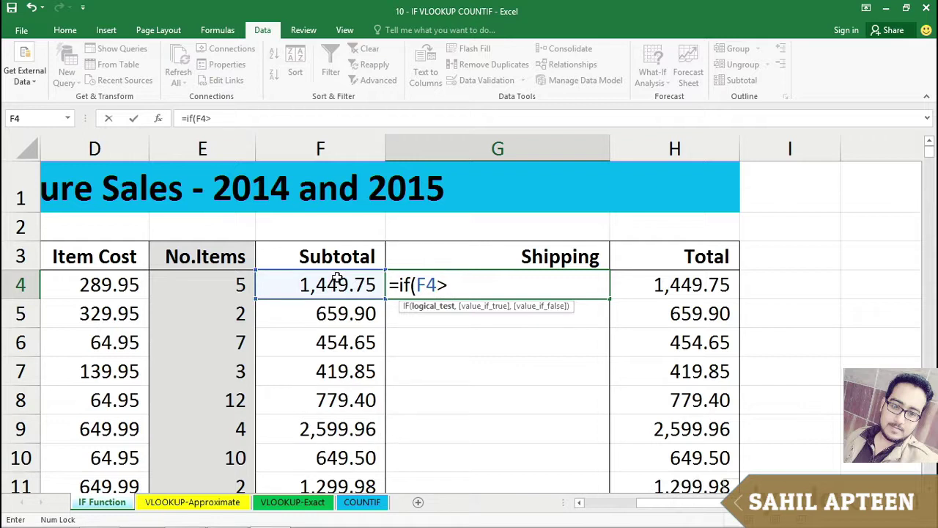
pyautogui.write('1500')
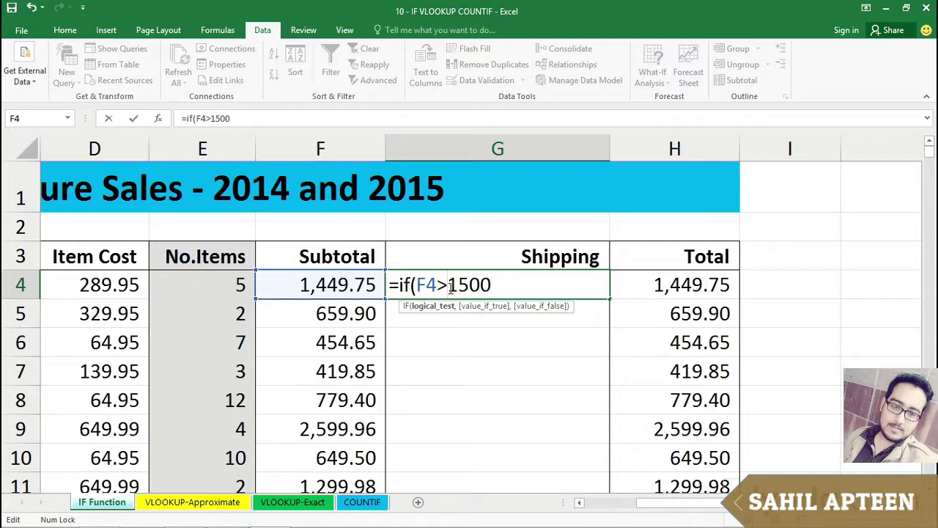
pyautogui.write('=')
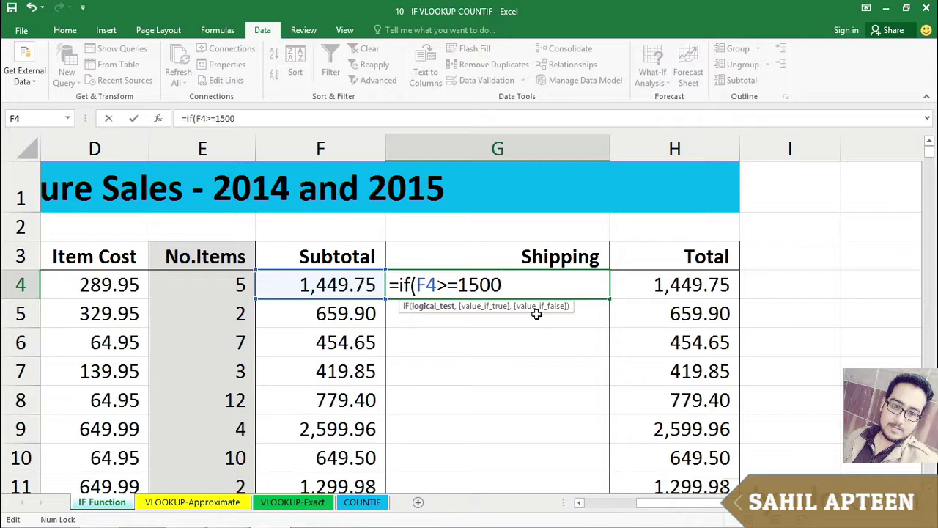
pyautogui.write(',')
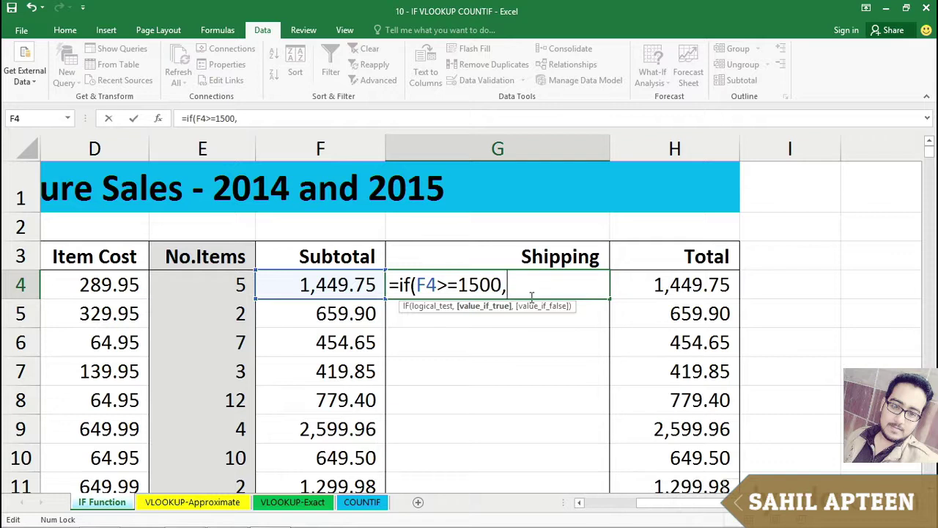
pyautogui.write('0,')
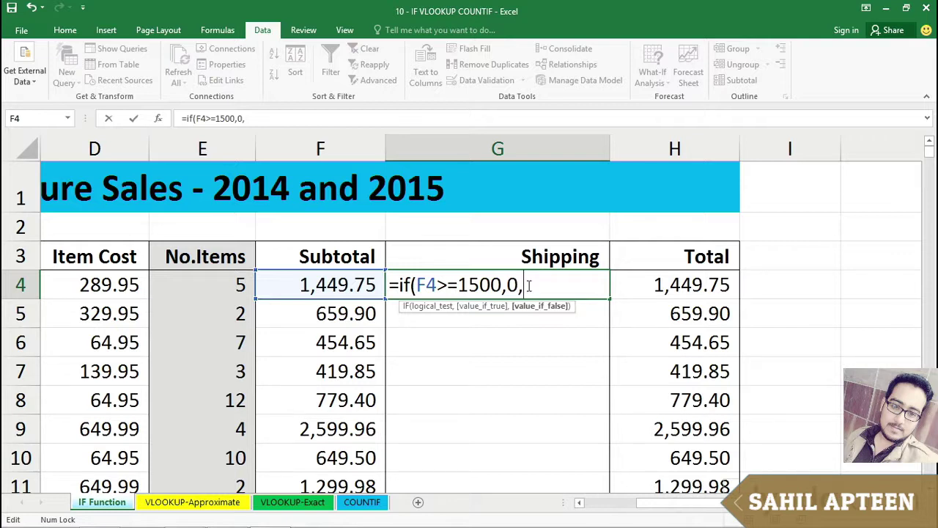
pyautogui.write('2%*')
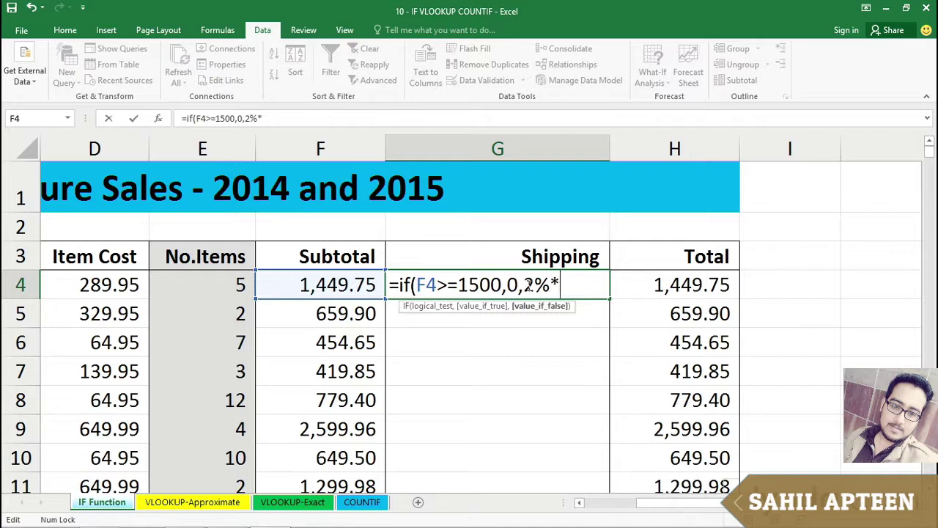
pyautogui.click(326, 287)
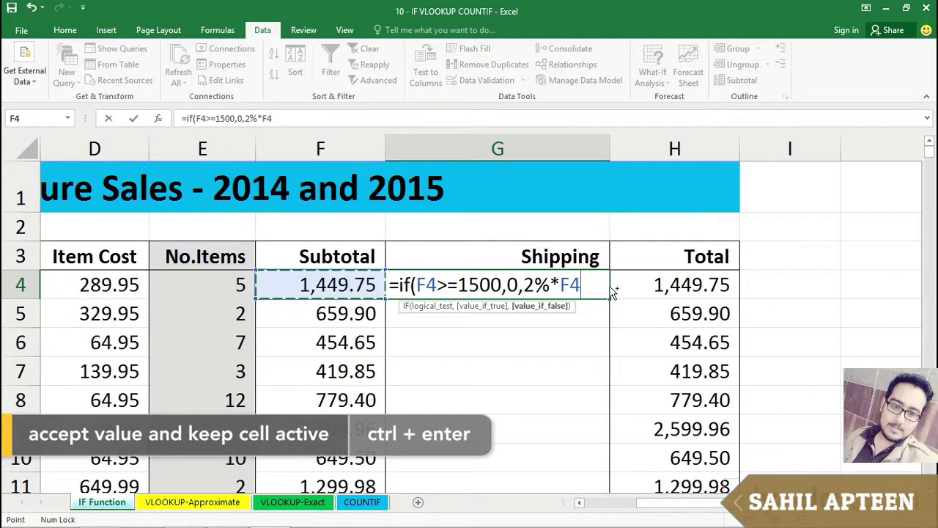
pyautogui.hotkey('ctrl', 'Return')
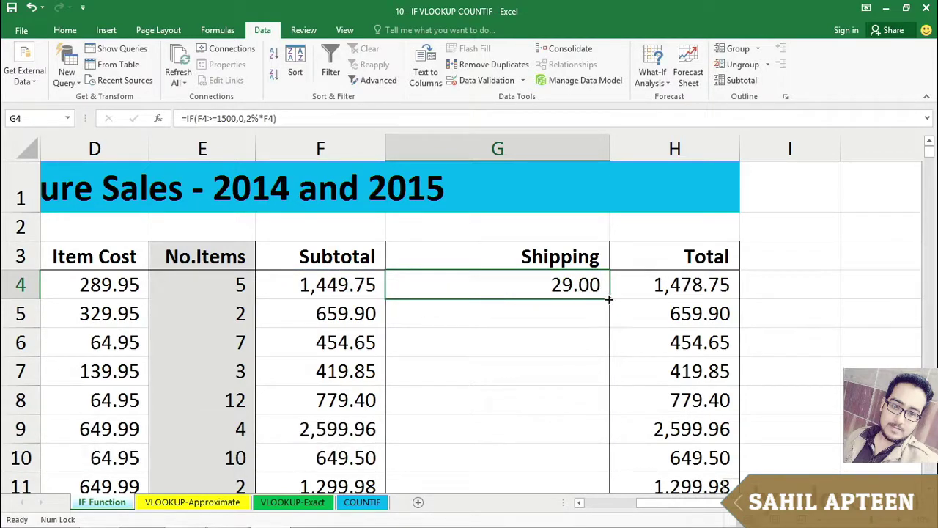
pyautogui.doubleClick(609, 297)
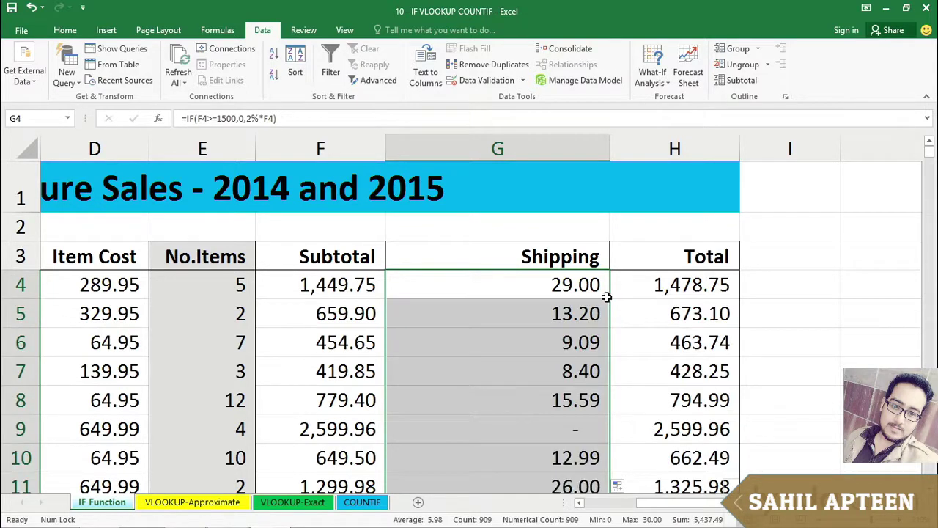
# Check the Total formula in H4 and widen the Shipping column by about half its width
pyautogui.click(659, 284)
pyautogui.doubleClick(655, 286)
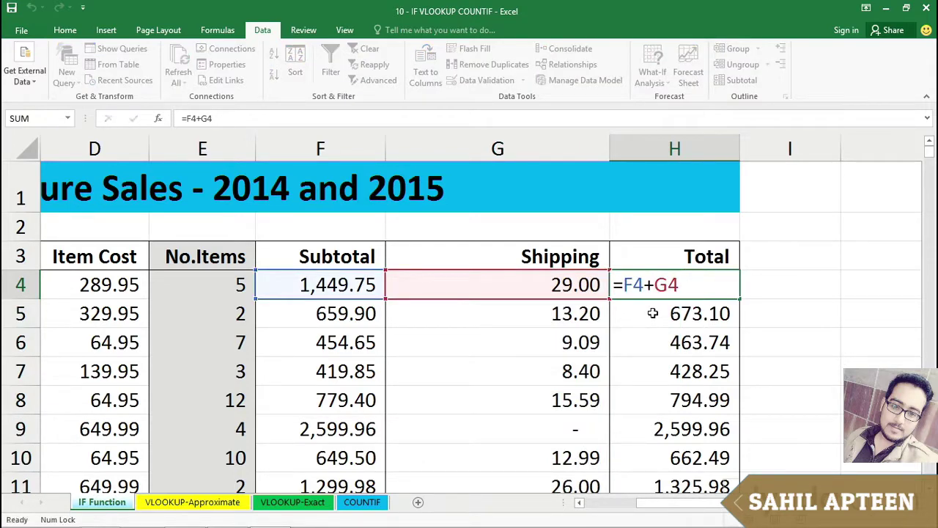
pyautogui.press('Escape')
pyautogui.click(519, 281)
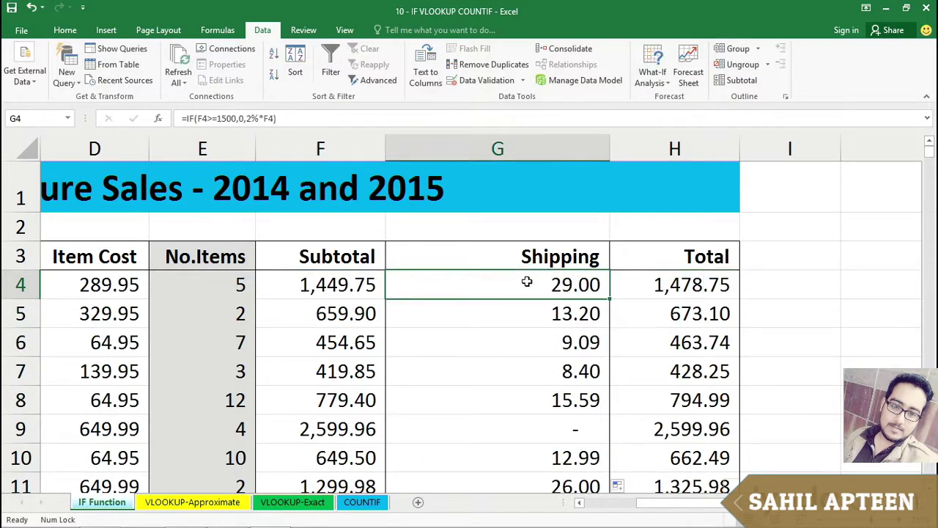
pyautogui.moveTo(612, 152); pyautogui.dragTo(737, 152)
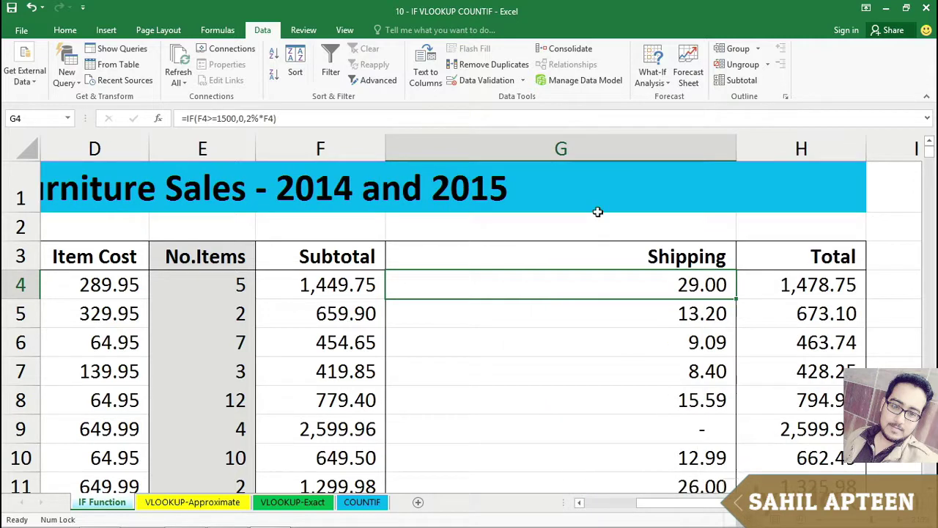
# In Shipping cell G4's formula, insert a nested IF before 2%*F4 with the logical test F4>=500
pyautogui.doubleClick(557, 285)
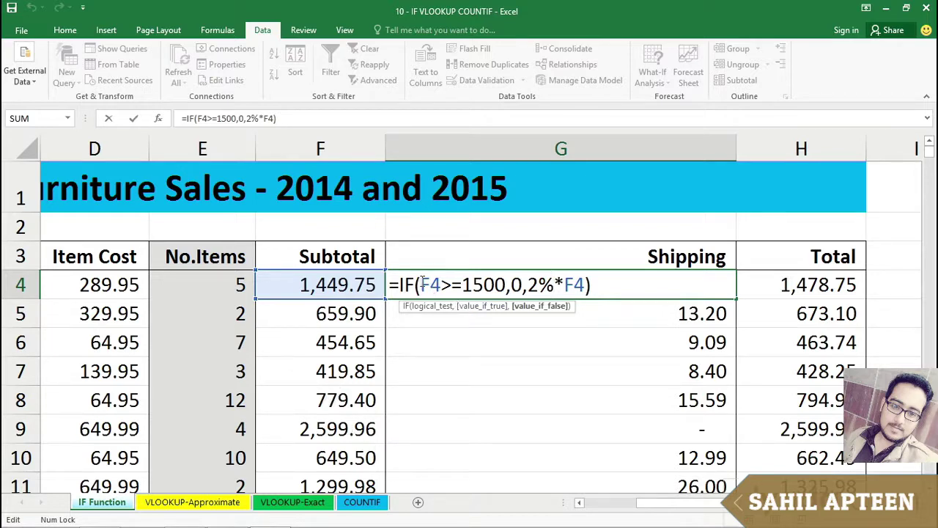
pyautogui.moveTo(428, 284); pyautogui.dragTo(523, 286)
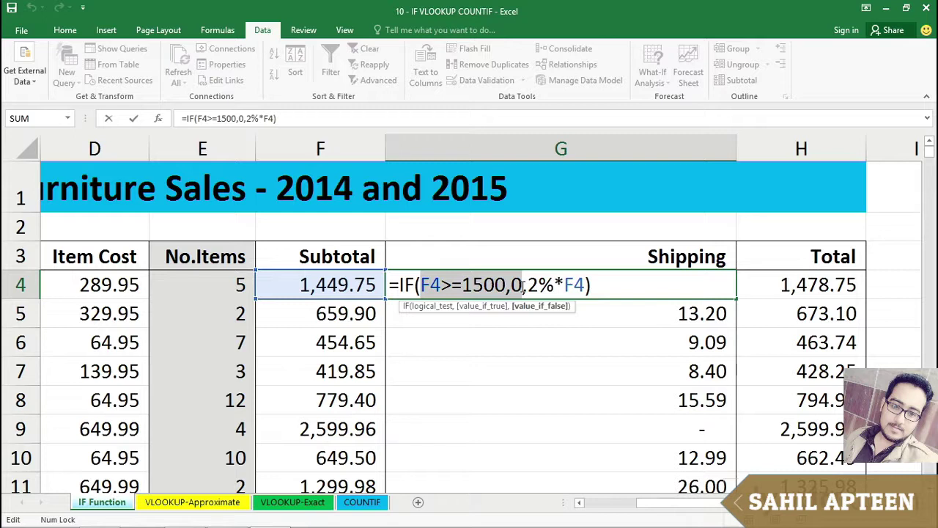
pyautogui.moveTo(523, 286); pyautogui.dragTo(525, 286)
pyautogui.click(530, 288)
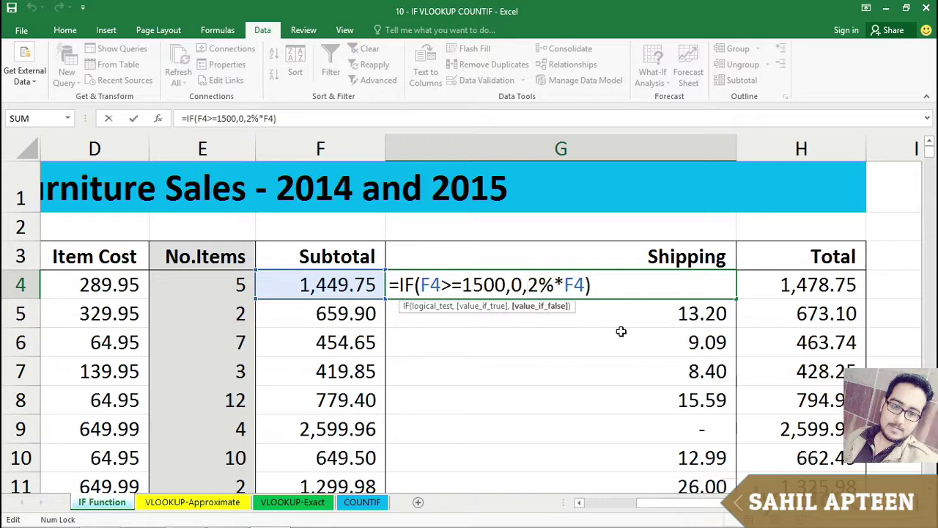
pyautogui.write('if')
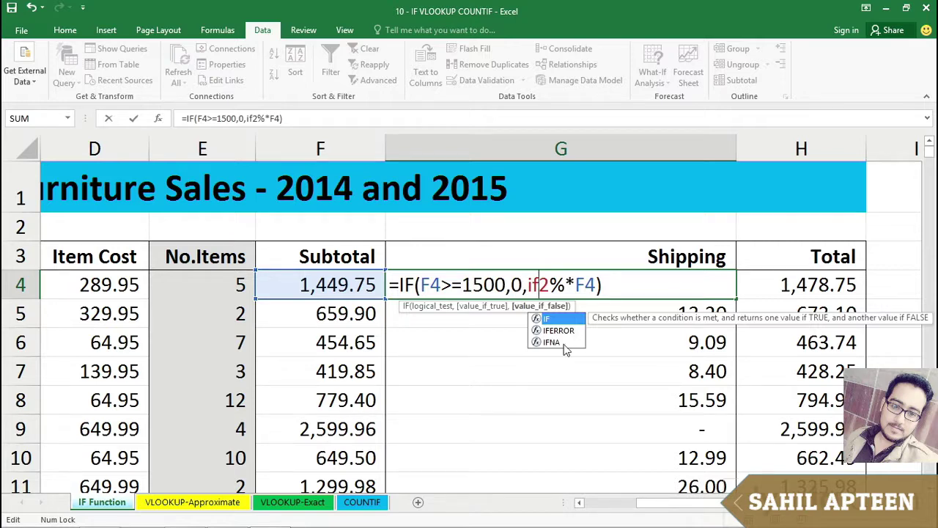
pyautogui.write('(')
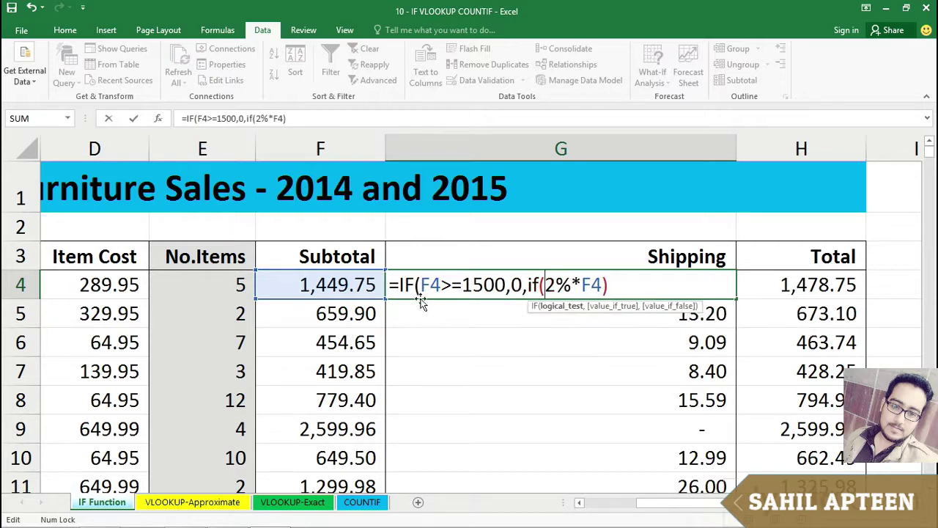
pyautogui.click(361, 283)
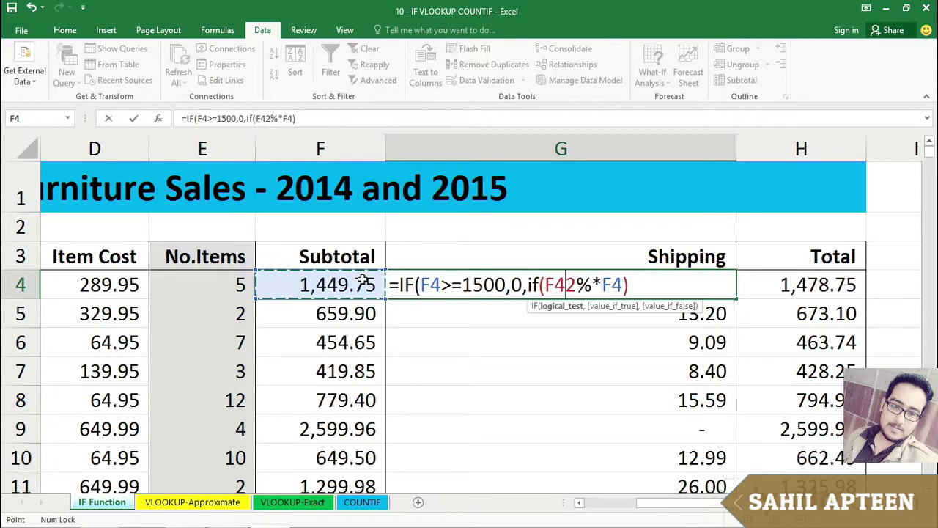
pyautogui.write('>=')
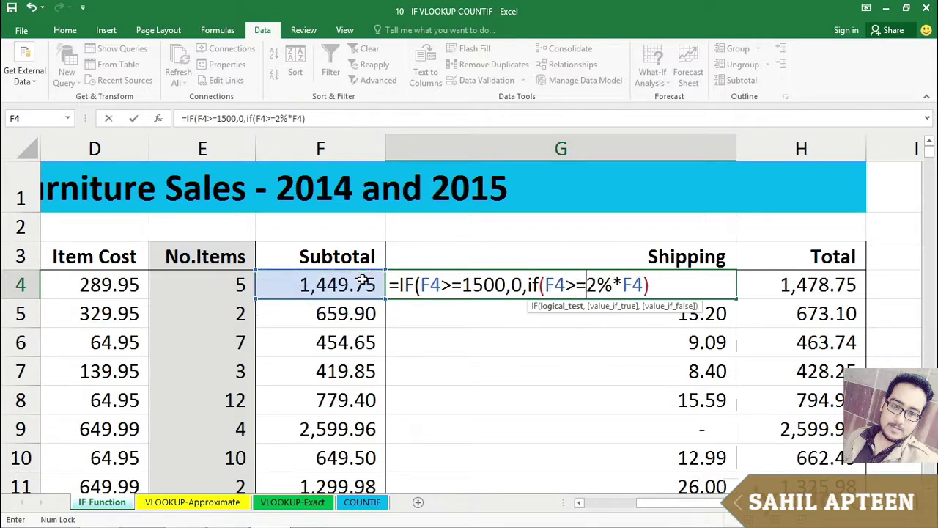
pyautogui.write('500')
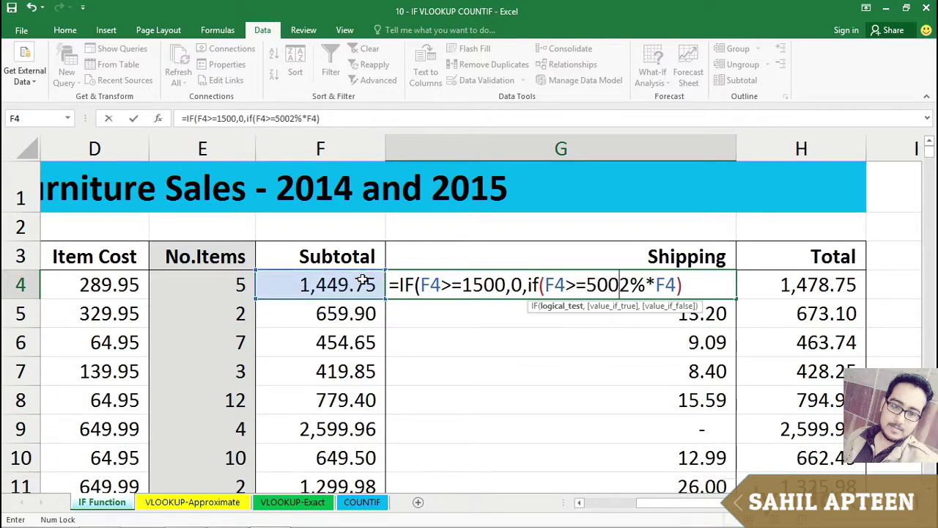
# Complete the nested IF in G4 with 1%*F4 if true and 2%*F4 if false, and enter the formula
pyautogui.write(',1')
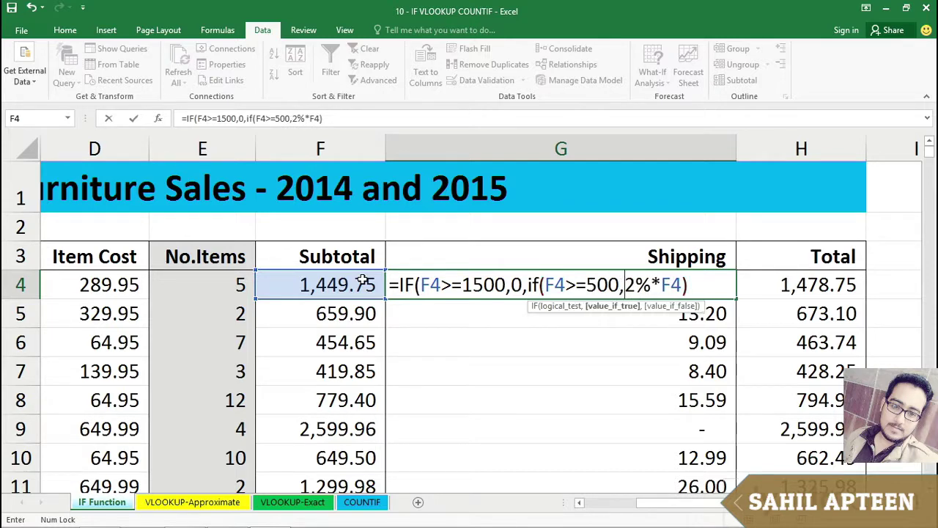
pyautogui.write('%')
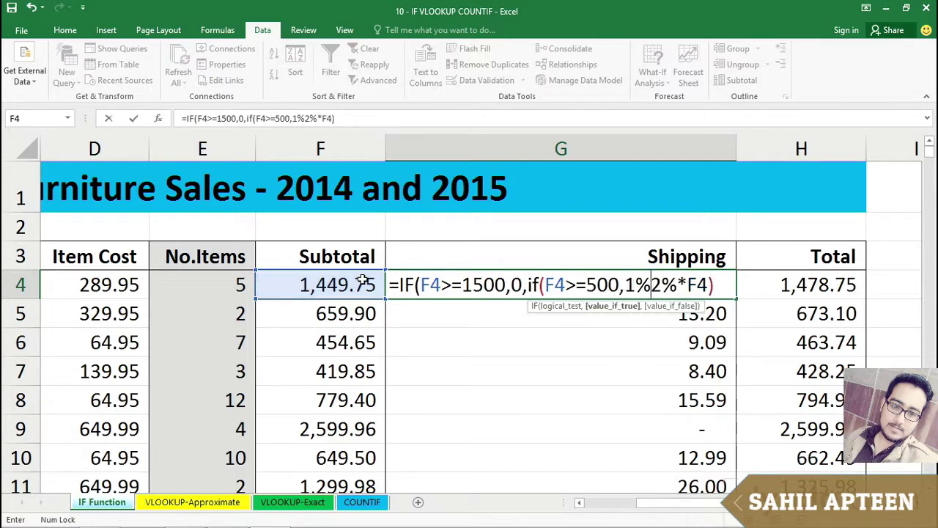
pyautogui.write('*')
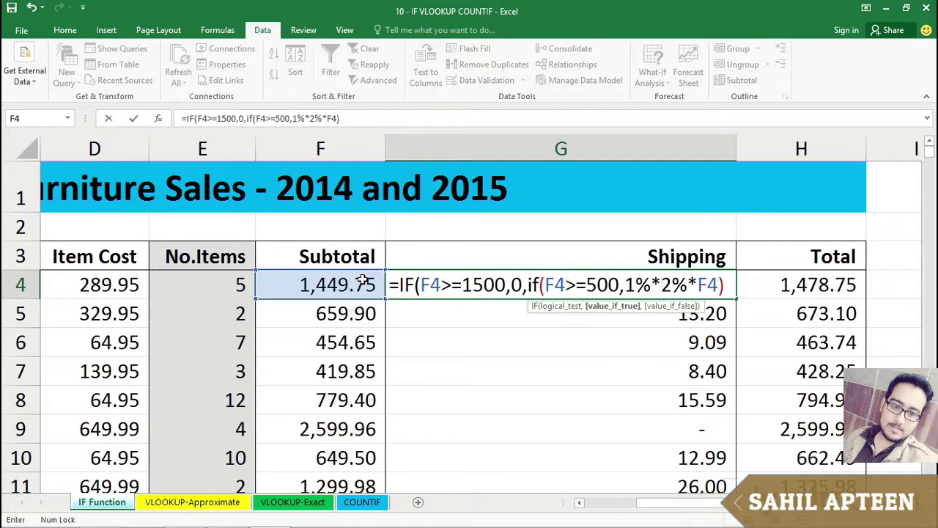
pyautogui.click(362, 282)
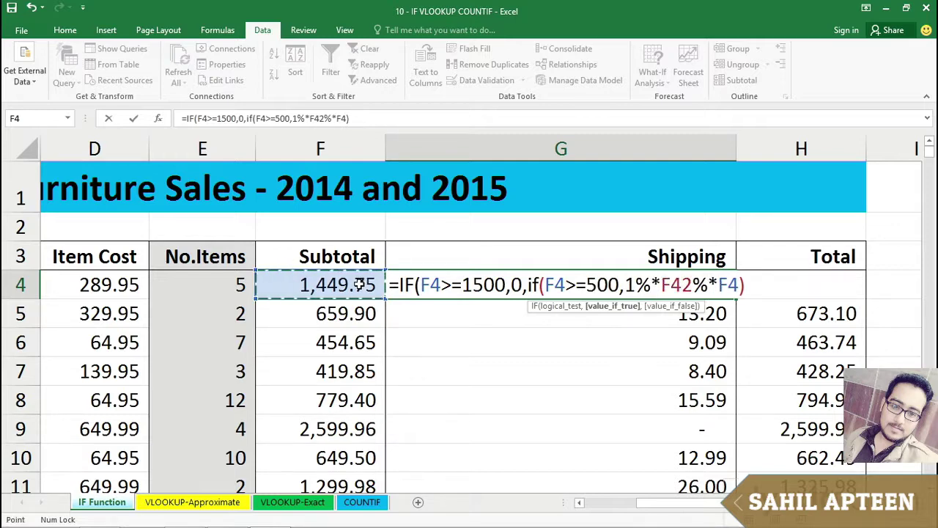
pyautogui.write(',')
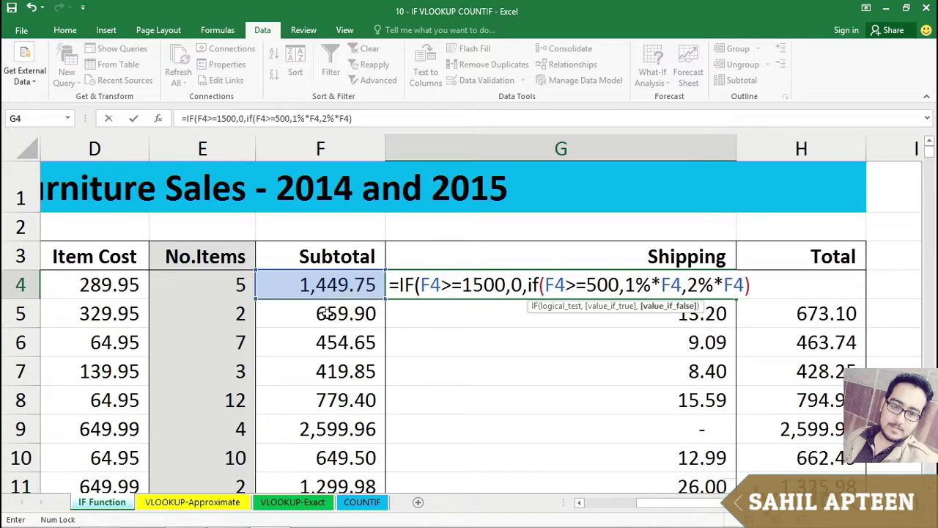
pyautogui.click(751, 284)
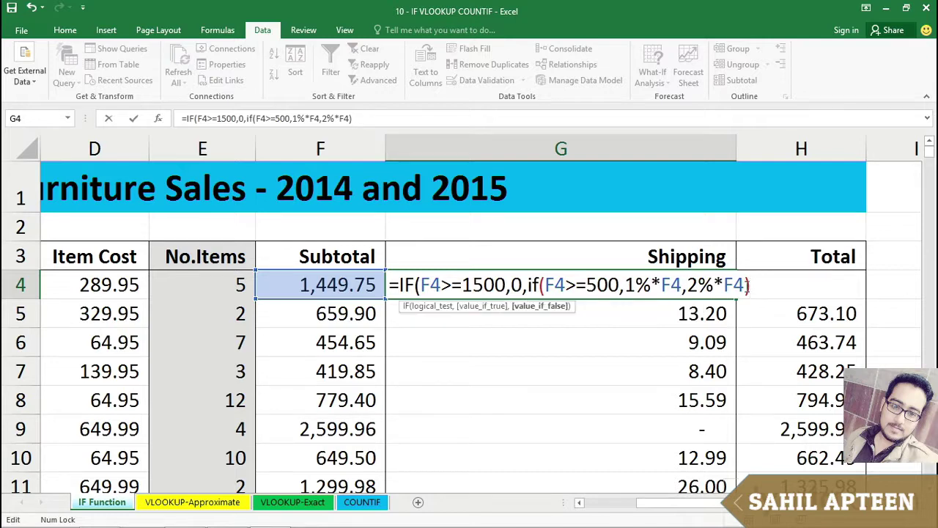
pyautogui.write(')')
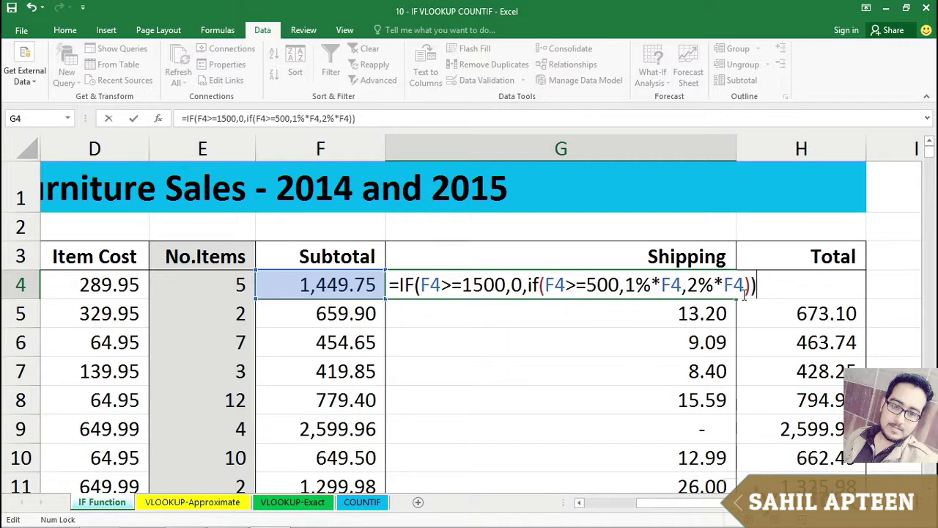
pyautogui.press('Return')
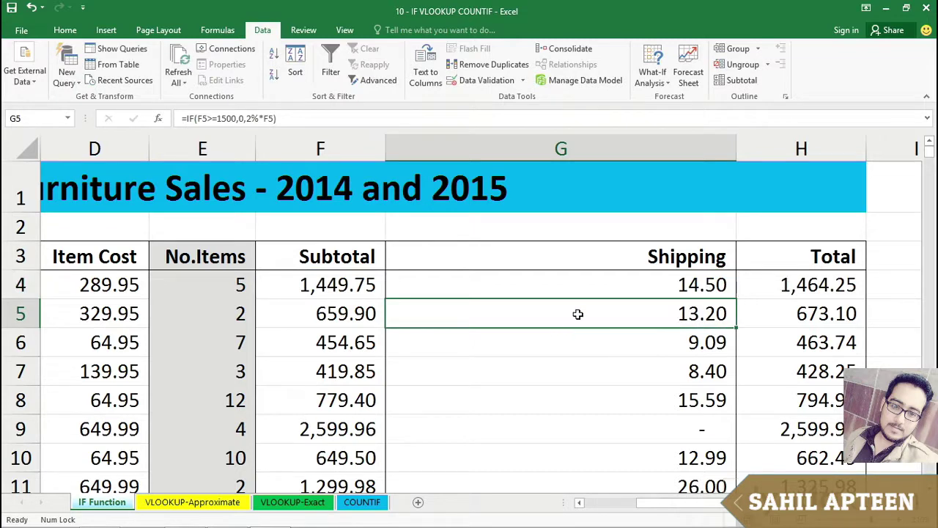
# Copy the nested IF formula from G4 into G5 and widen the Shipping column by about a fifth
pyautogui.click(601, 291)
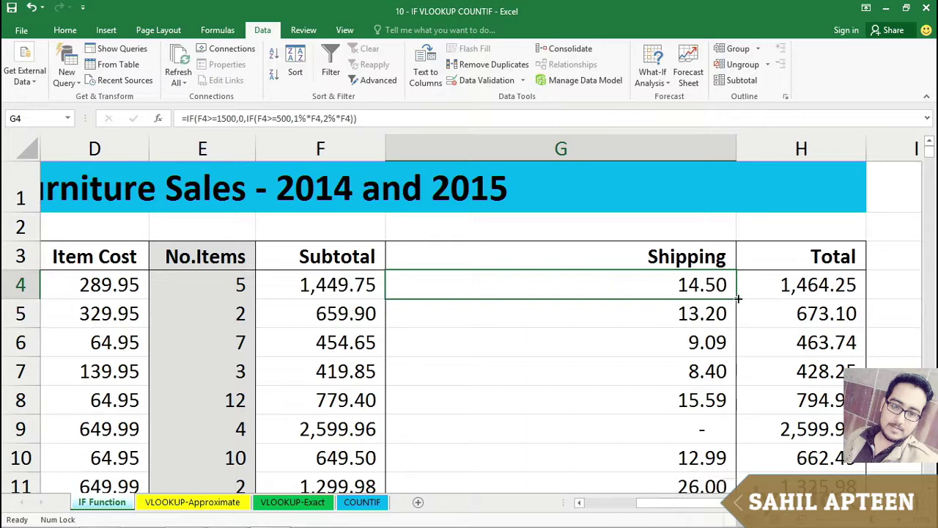
pyautogui.moveTo(739, 299); pyautogui.dragTo(734, 321)
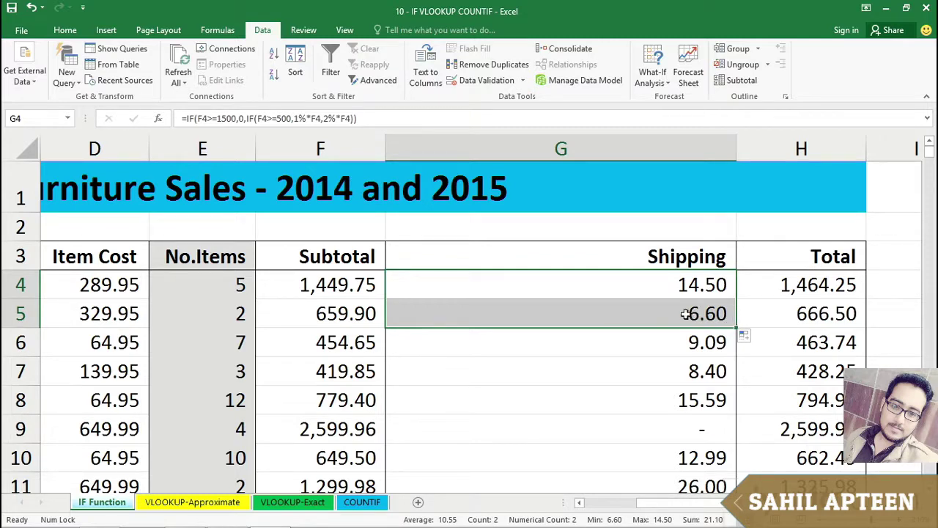
pyautogui.moveTo(736, 146); pyautogui.dragTo(806, 147)
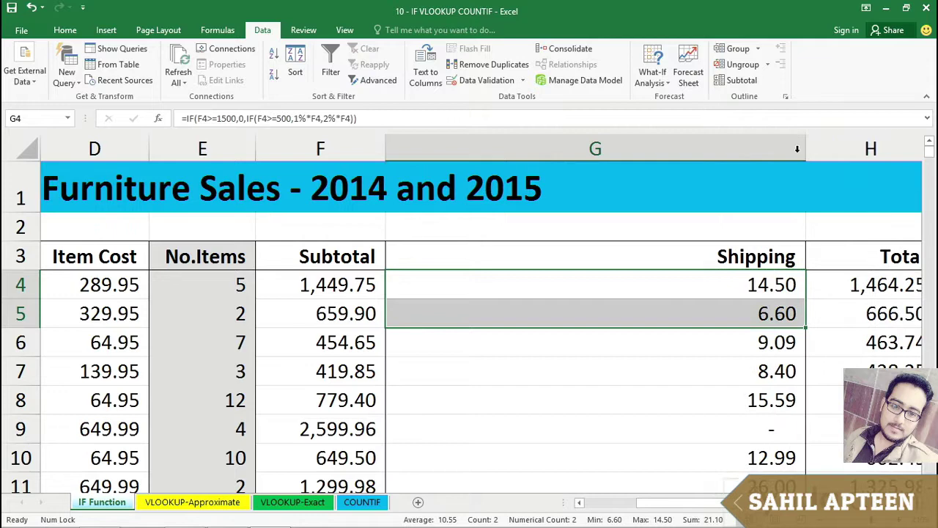
# Examine the outcome arguments 0, 1%*F4 and 2%*F4 in G4's nested IF formula, leaving the formula as is
pyautogui.doubleClick(580, 282)
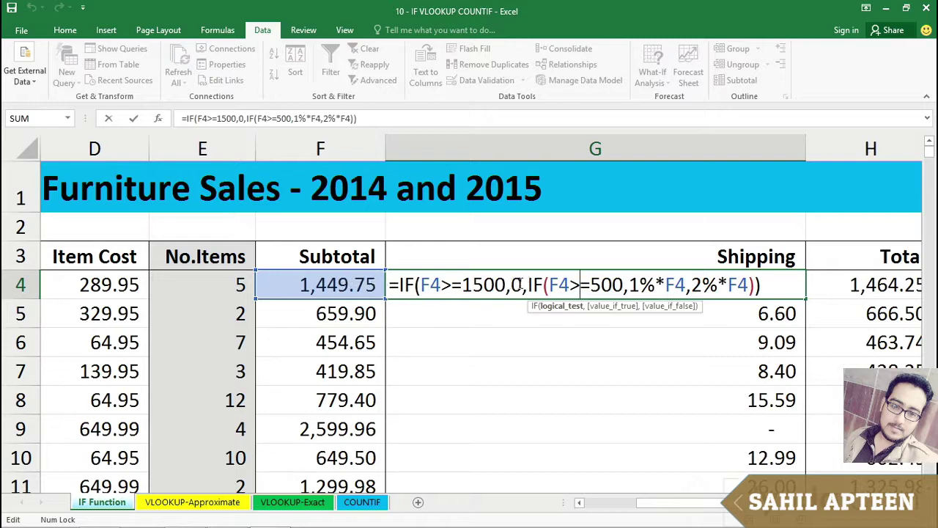
pyautogui.moveTo(521, 283); pyautogui.dragTo(513, 284)
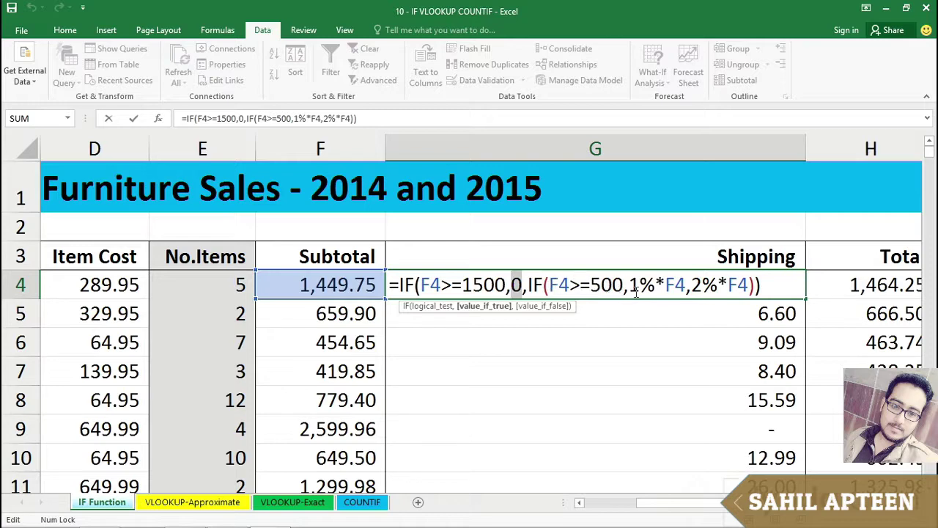
pyautogui.moveTo(629, 284); pyautogui.dragTo(688, 286)
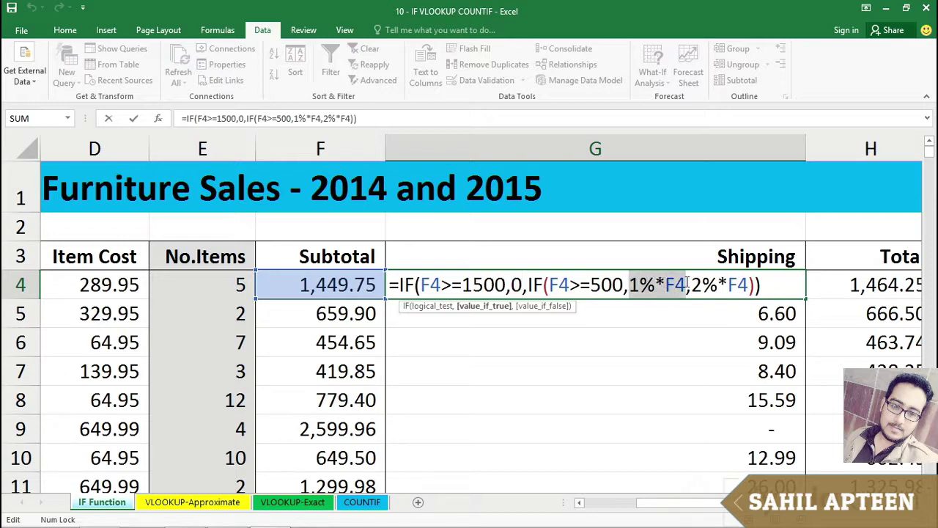
pyautogui.click(695, 284)
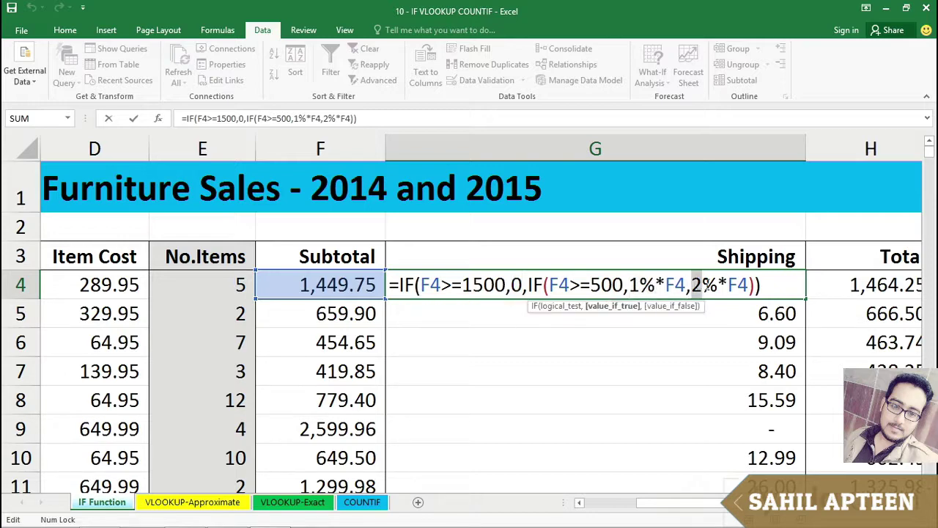
pyautogui.moveTo(705, 284); pyautogui.dragTo(748, 284)
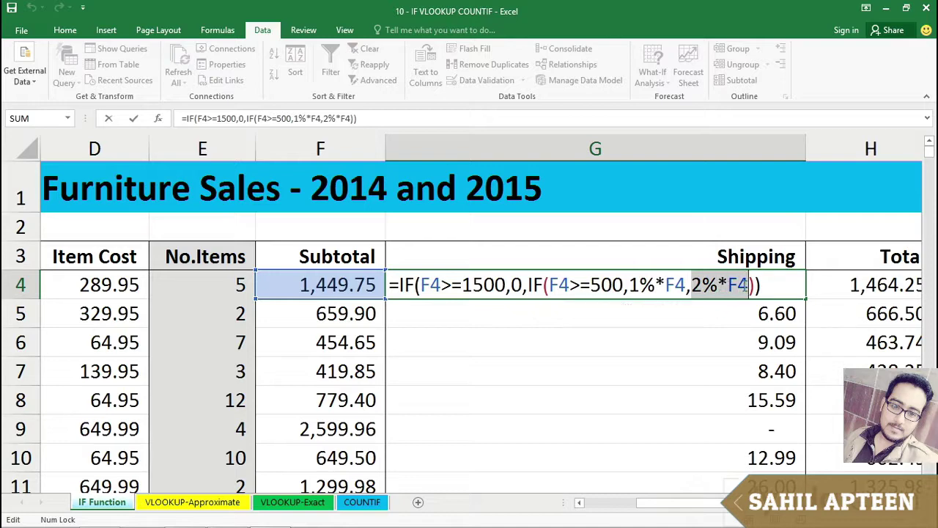
pyautogui.press('Escape')
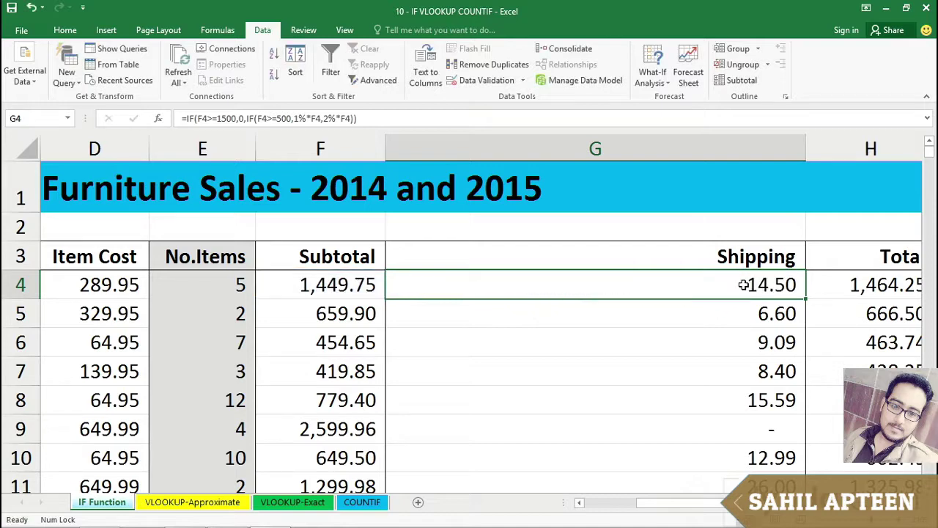
# Fill the nested IF formula from G4 down the whole Shipping column and autofit the column's width
pyautogui.doubleClick(806, 297)
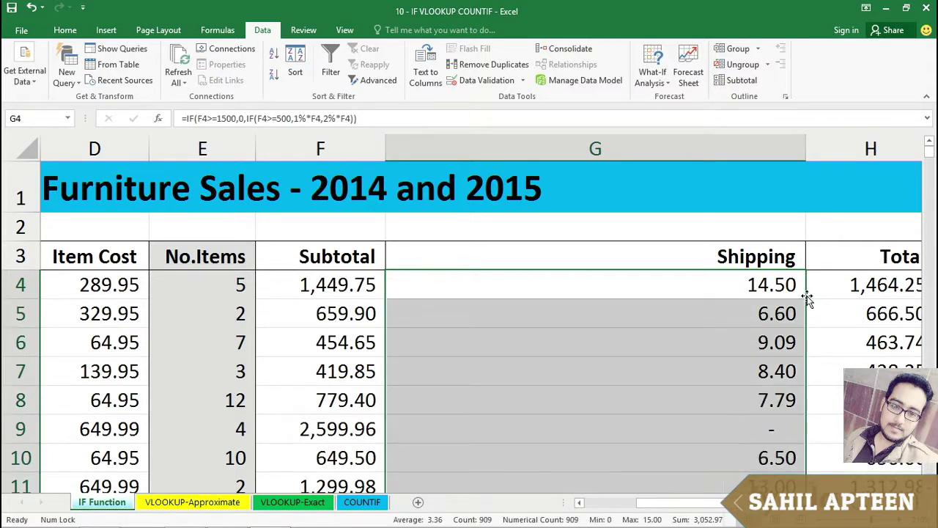
pyautogui.click(691, 277)
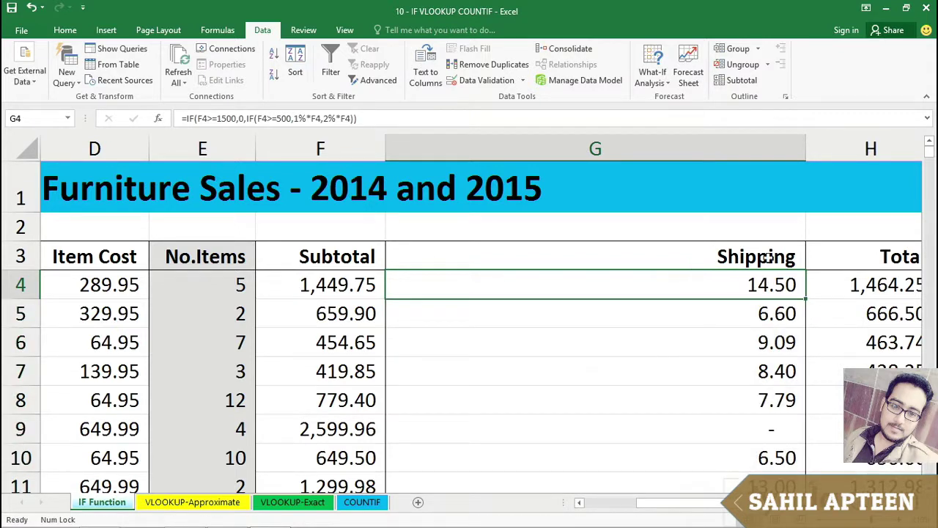
pyautogui.doubleClick(805, 150)
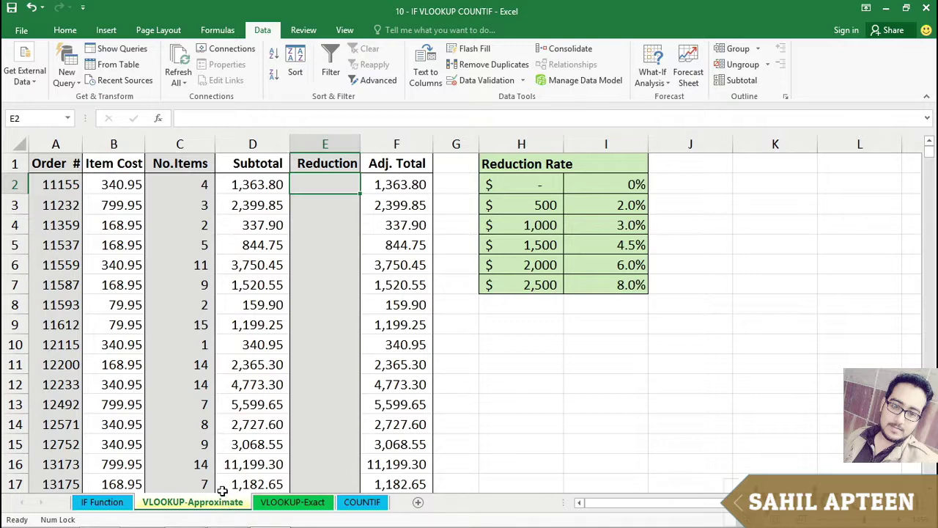
# On the VLOOKUP-Approximate sheet, examine the first Subtotal and Reduction cells against the 1,000 and 1,500 tiers of the Reduction Rate table
pyautogui.click(317, 202)
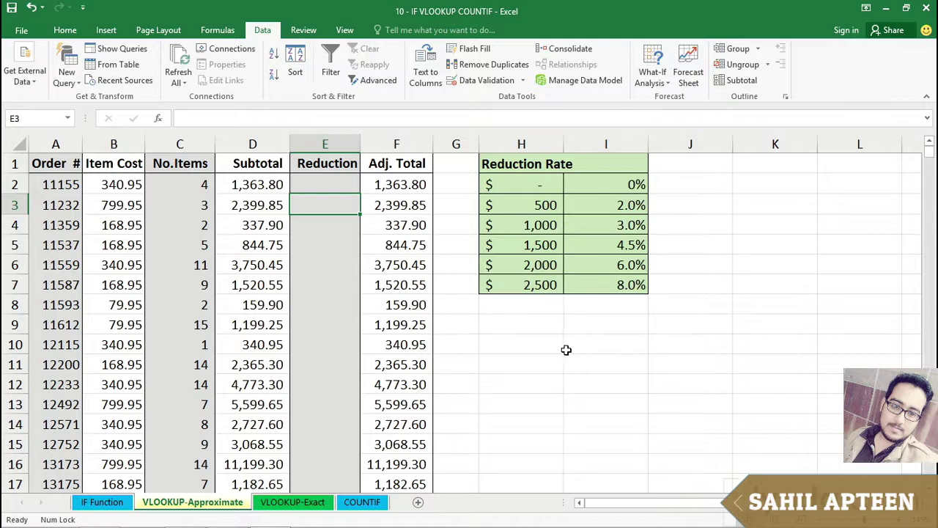
pyautogui.click(258, 184)
pyautogui.click(253, 204)
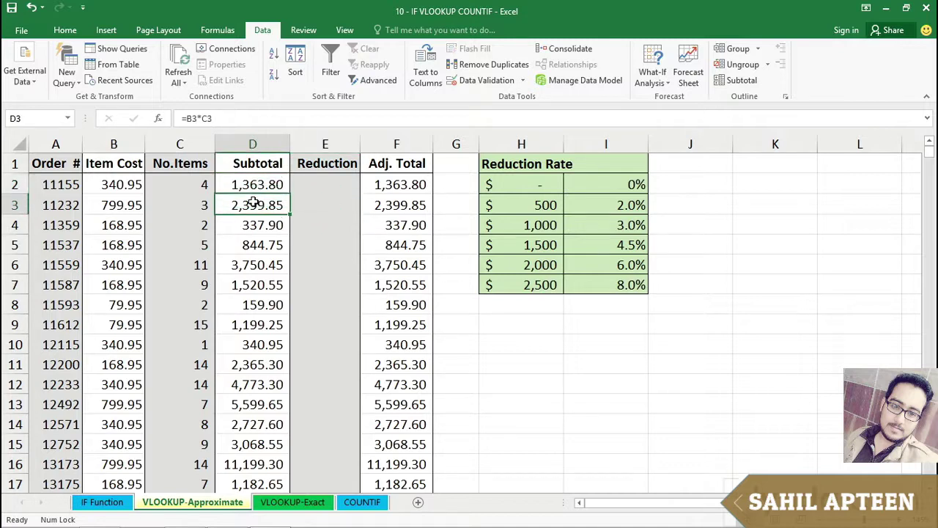
pyautogui.click(327, 185)
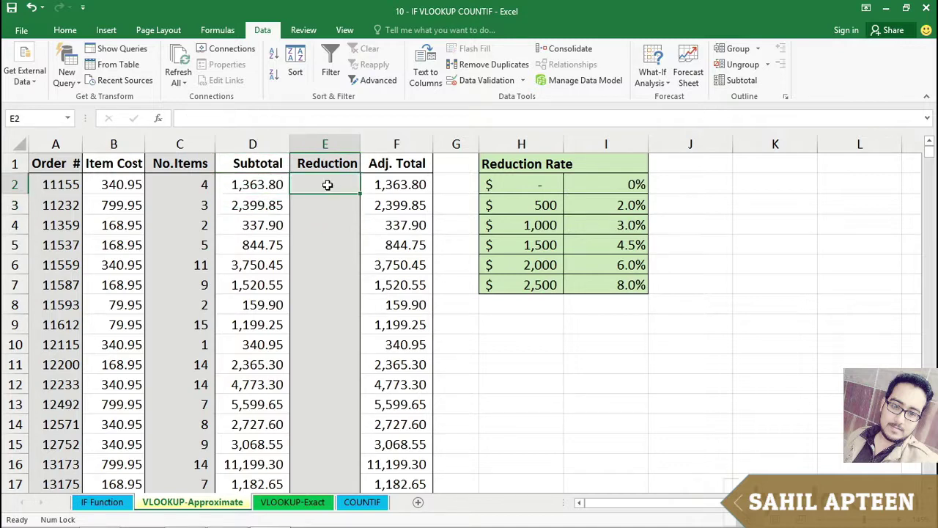
pyautogui.click(267, 185)
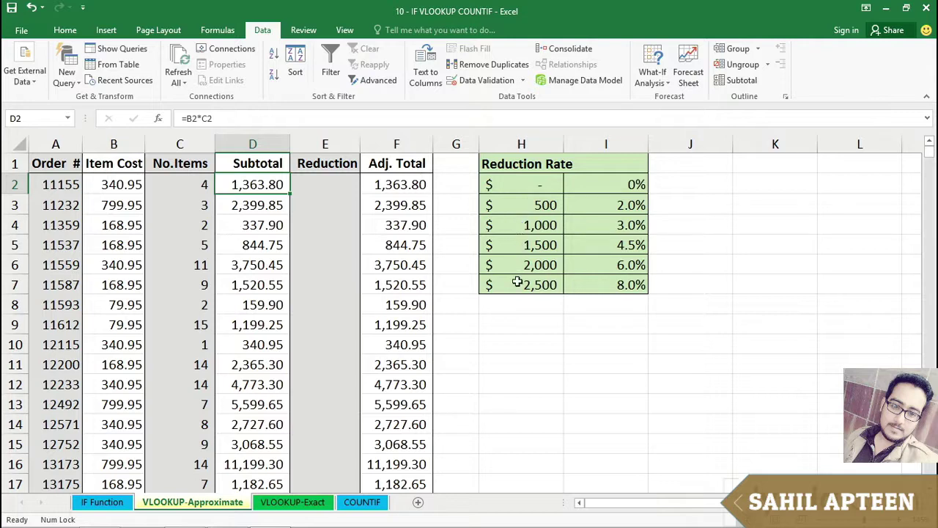
pyautogui.click(506, 246)
pyautogui.moveTo(506, 247); pyautogui.dragTo(620, 248)
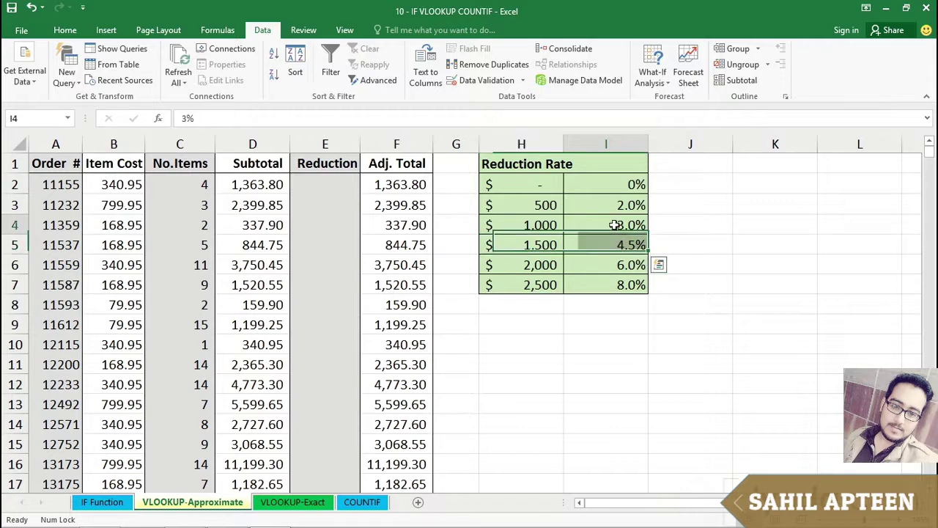
pyautogui.click(608, 225)
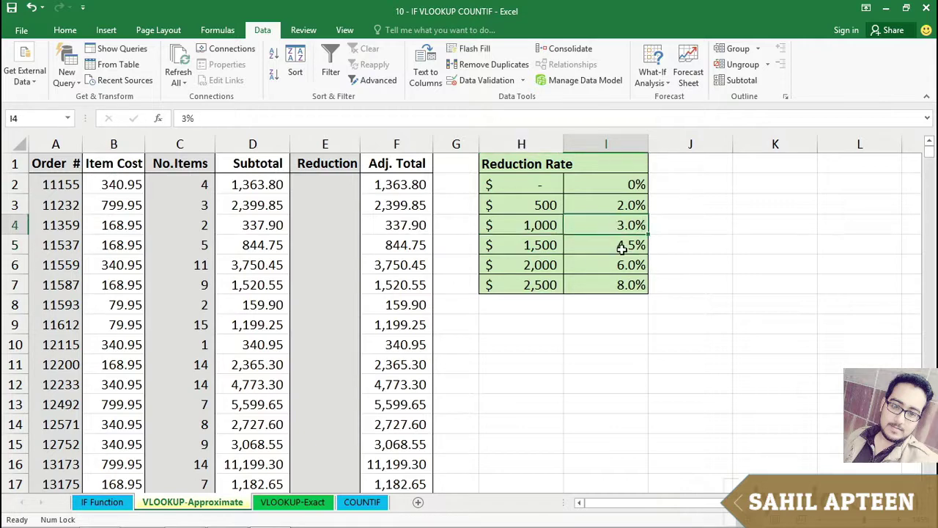
pyautogui.click(316, 185)
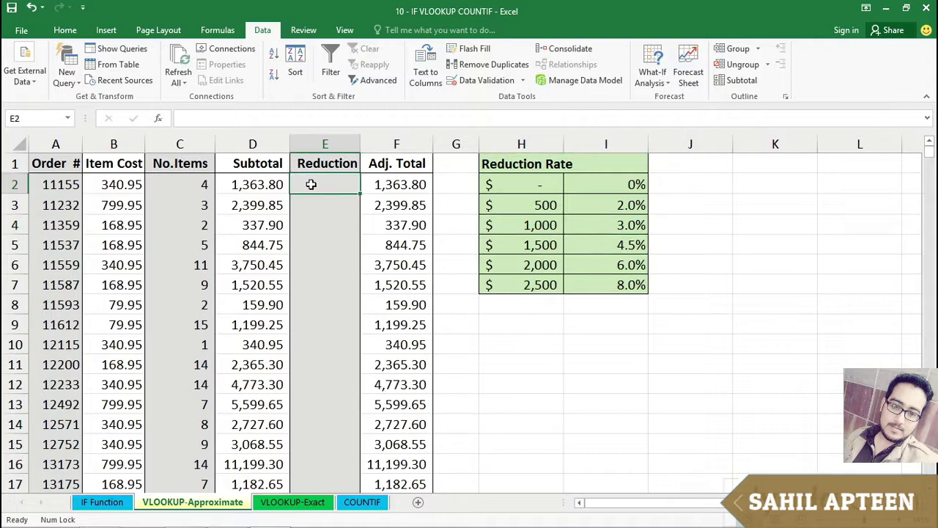
# Copy the Reduction Rate table's H2:I7 range and paste it transposed starting at cell H10
pyautogui.moveTo(533, 161); pyautogui.dragTo(590, 278)
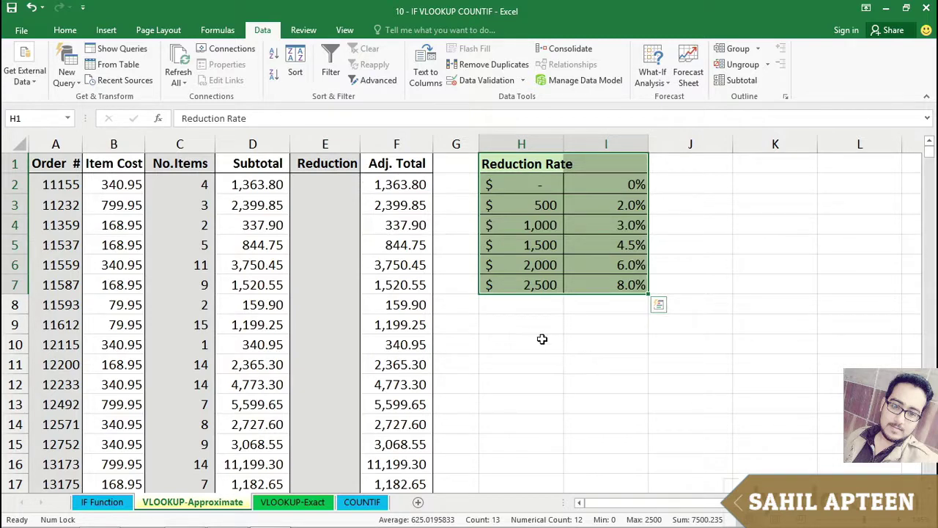
pyautogui.moveTo(525, 184); pyautogui.dragTo(611, 285)
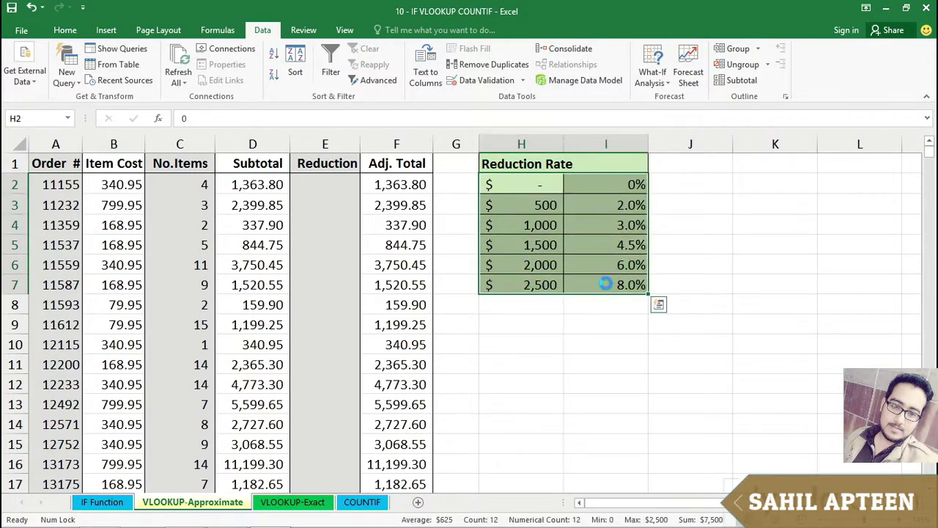
pyautogui.hotkey('ctrl', 'c')
pyautogui.click(533, 345)
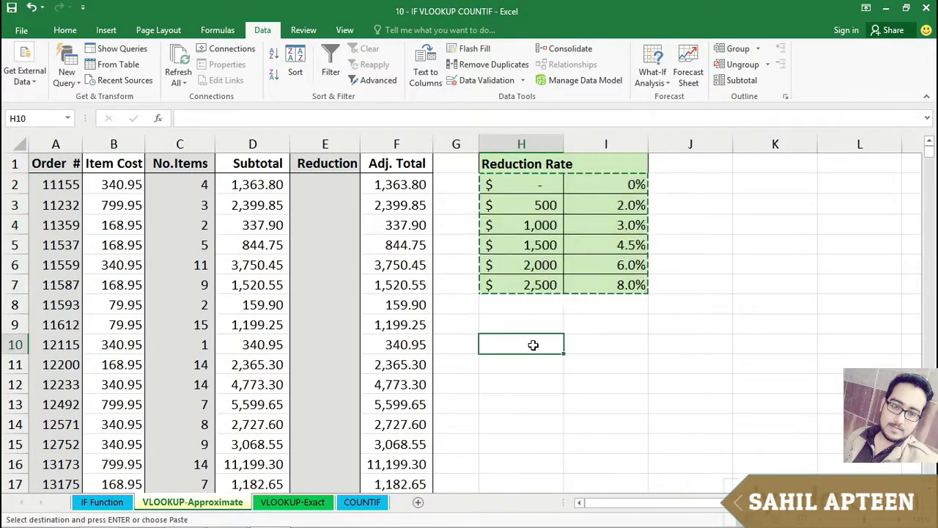
pyautogui.rightClick(533, 345)
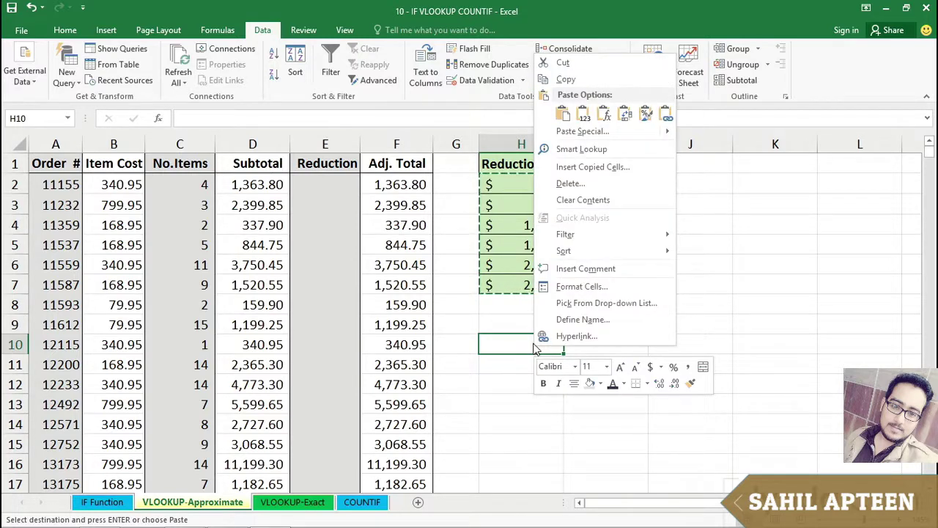
pyautogui.moveTo(596, 138)
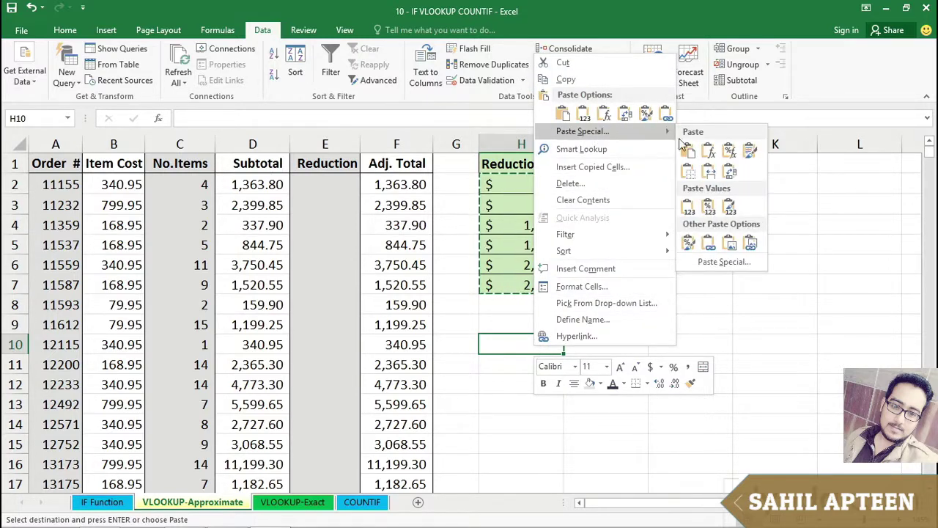
pyautogui.click(731, 171)
pyautogui.click(779, 457)
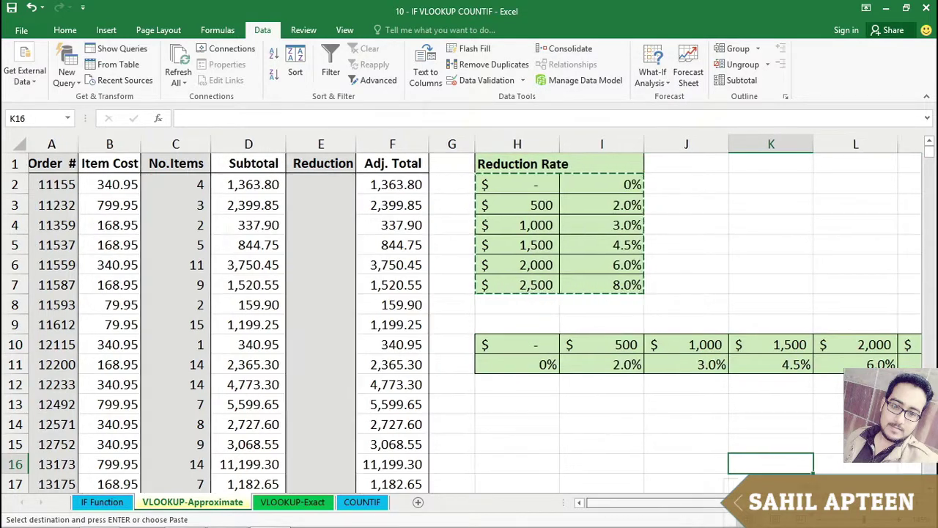
pyautogui.hscroll(2, 473, 321)
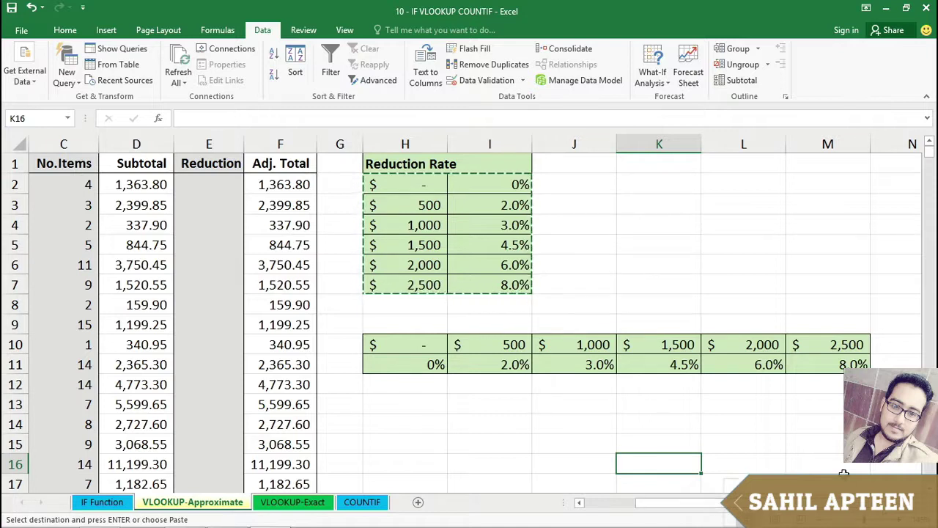
pyautogui.moveTo(379, 184); pyautogui.dragTo(478, 281)
pyautogui.press('Escape')
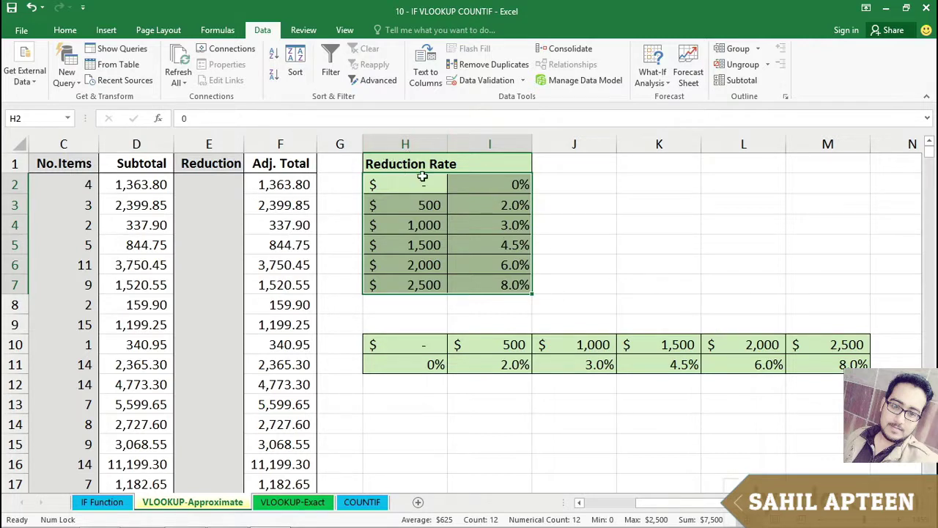
# Examine the empty Reduction cells E2 and E3 alongside subtotal D2 and the tier thresholds in H2:H7
pyautogui.click(207, 183)
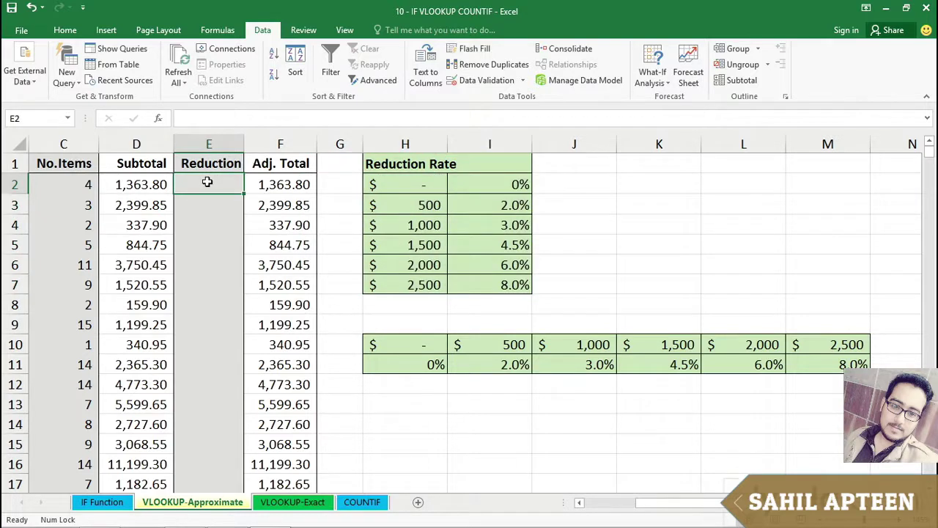
pyautogui.click(150, 182)
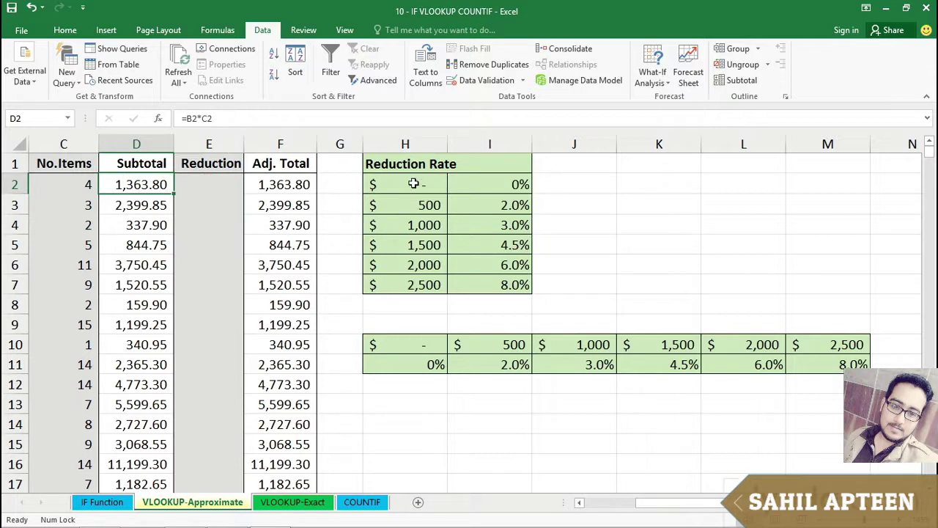
pyautogui.moveTo(417, 182); pyautogui.dragTo(414, 282)
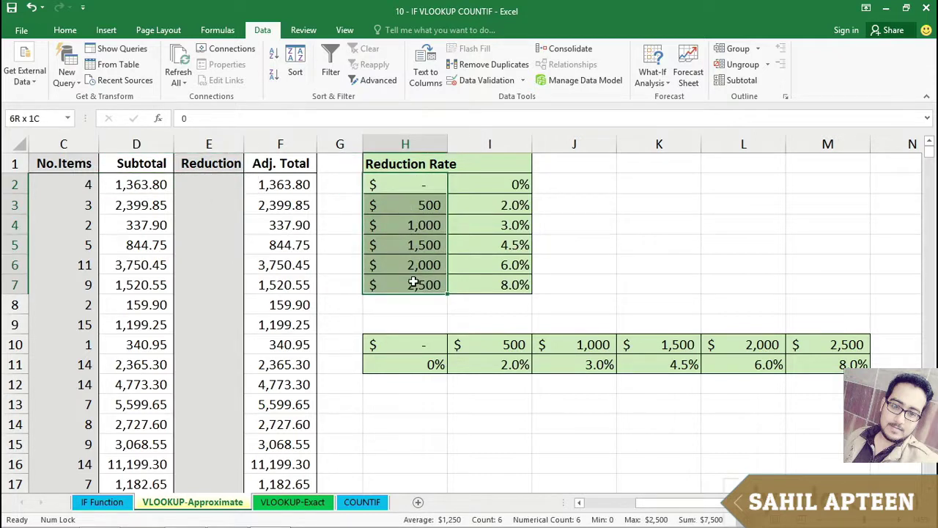
pyautogui.moveTo(414, 282); pyautogui.dragTo(414, 283)
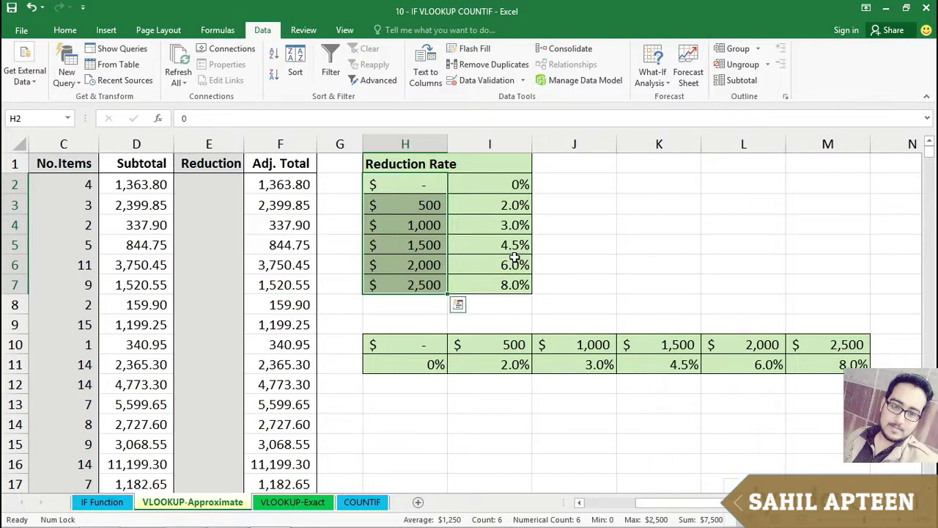
pyautogui.click(205, 184)
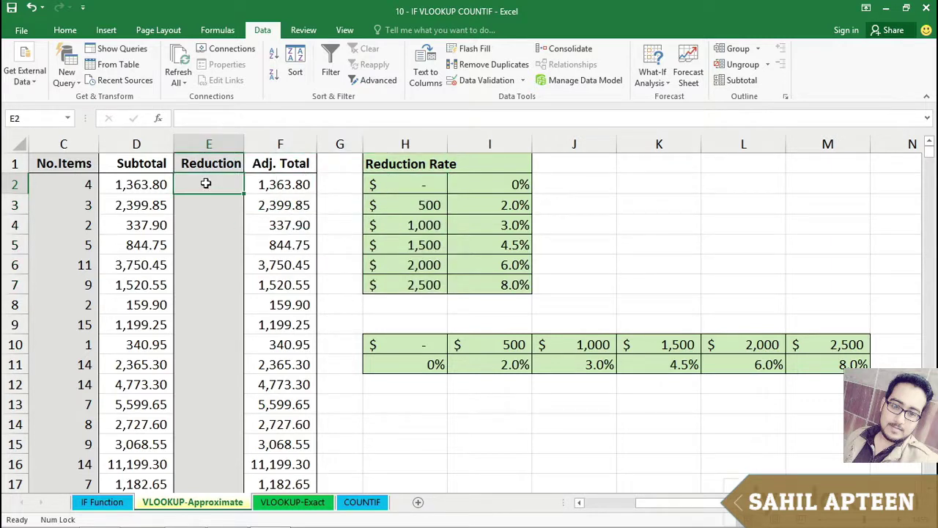
pyautogui.click(137, 181)
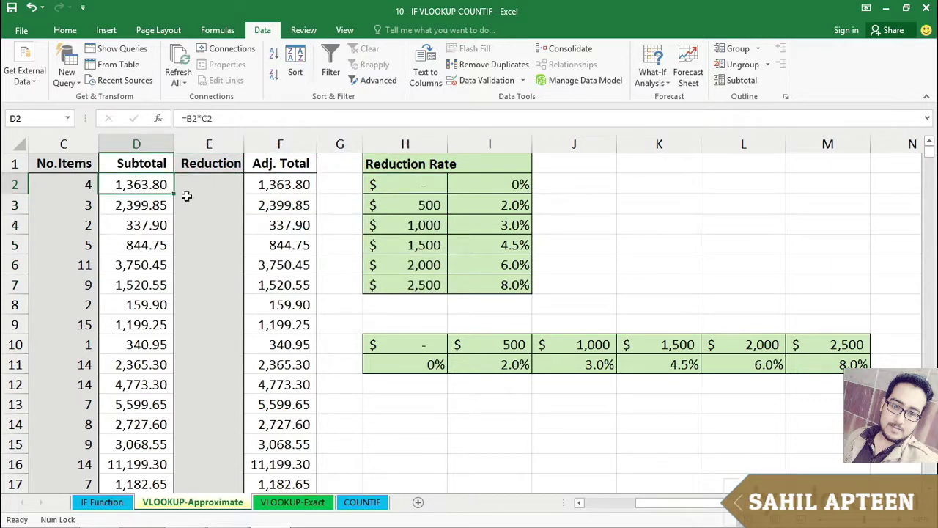
pyautogui.click(201, 200)
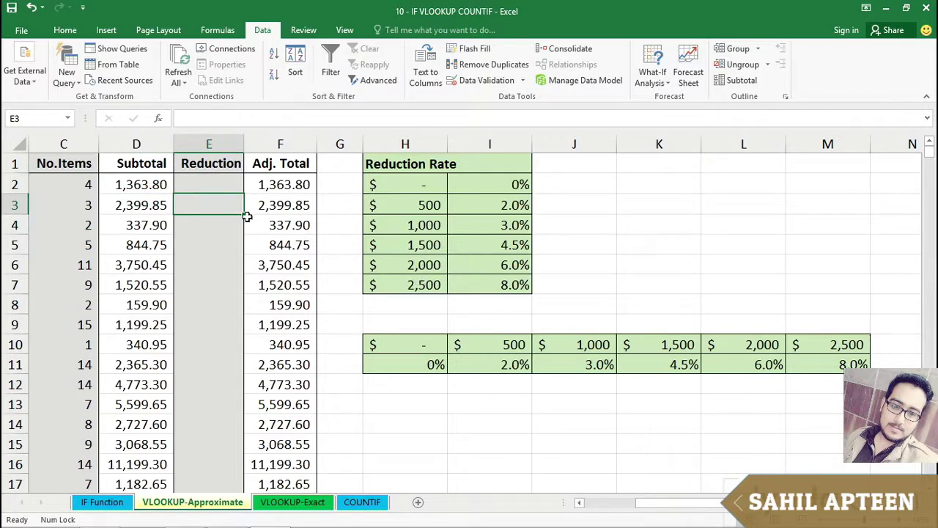
pyautogui.click(194, 185)
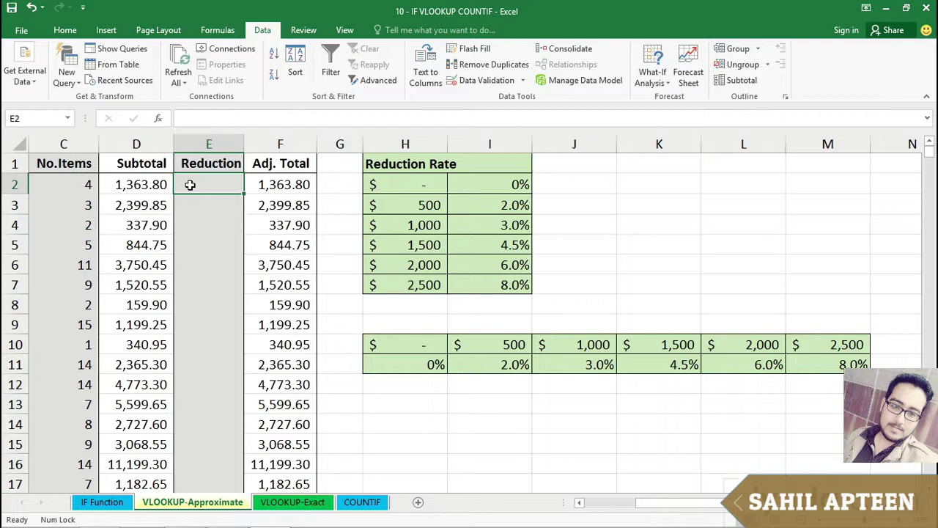
# Compare the first subtotals in D2:D4 with the 500 to 2,000 thresholds in the vertical Reduction Rate table
pyautogui.click(138, 185)
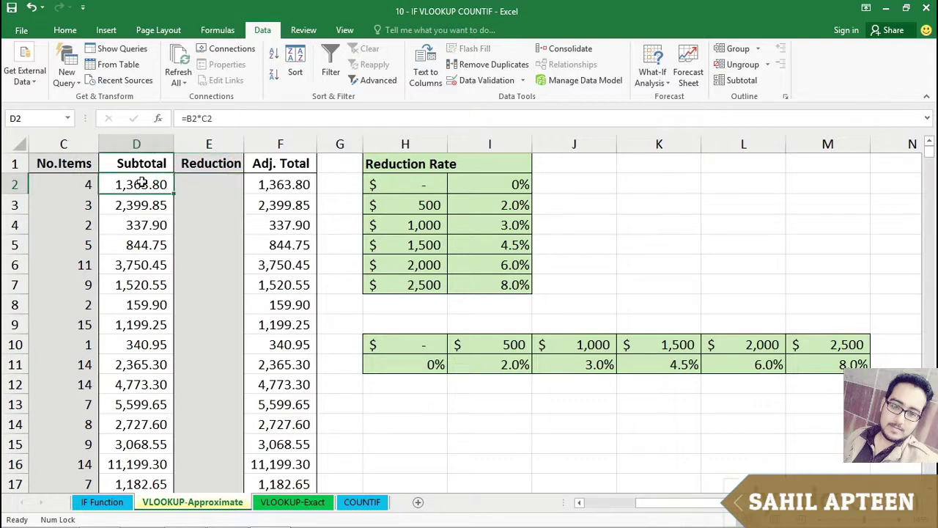
pyautogui.click(143, 206)
pyautogui.click(141, 223)
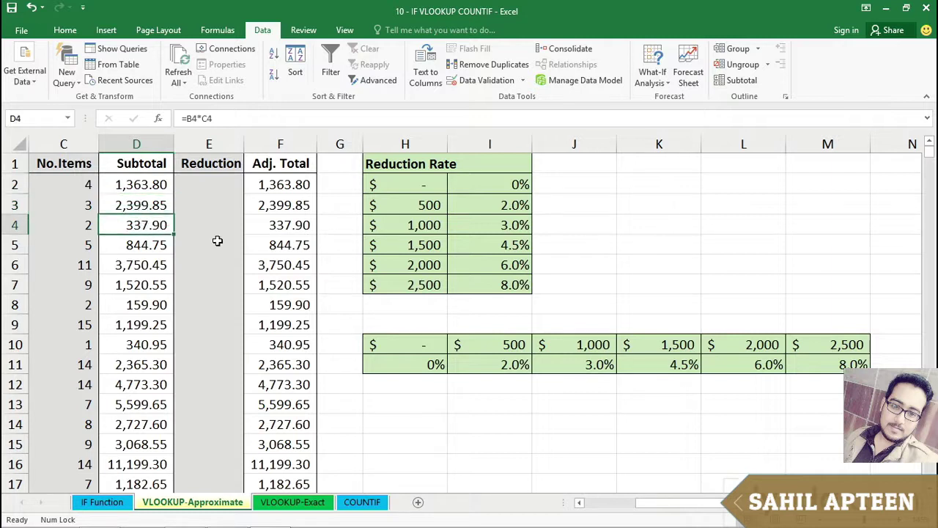
pyautogui.click(425, 208)
pyautogui.click(419, 224)
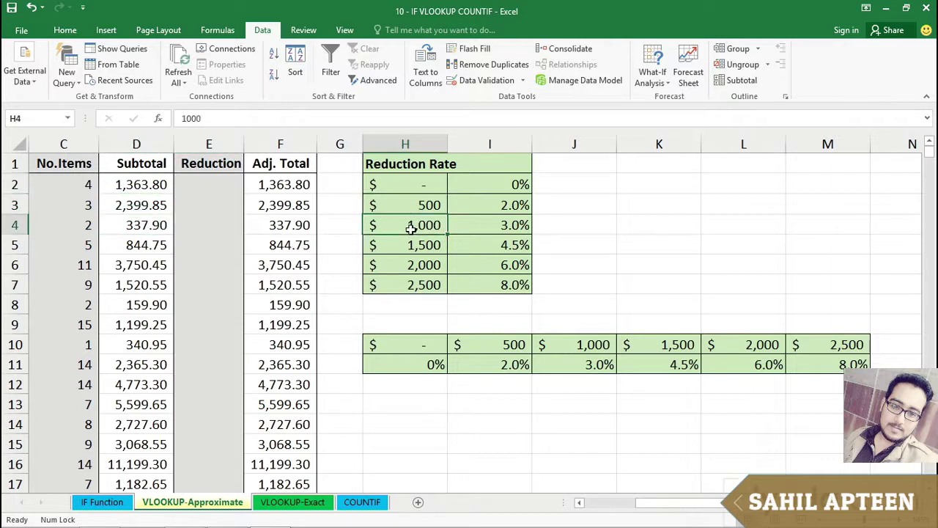
pyautogui.click(413, 248)
pyautogui.click(403, 259)
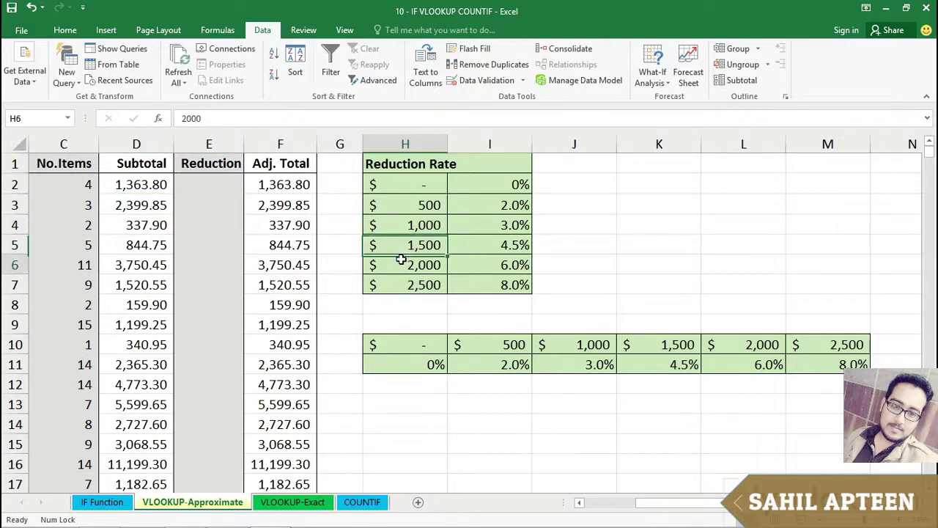
pyautogui.click(120, 180)
pyautogui.click(139, 205)
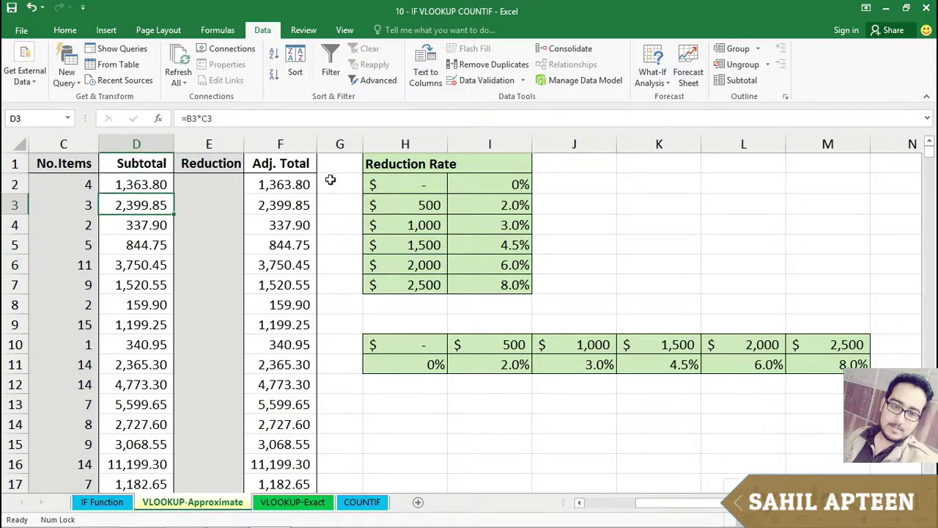
# Widen the Reduction column to about three times its width to make room for the formula
pyautogui.moveTo(245, 144); pyautogui.dragTo(381, 140)
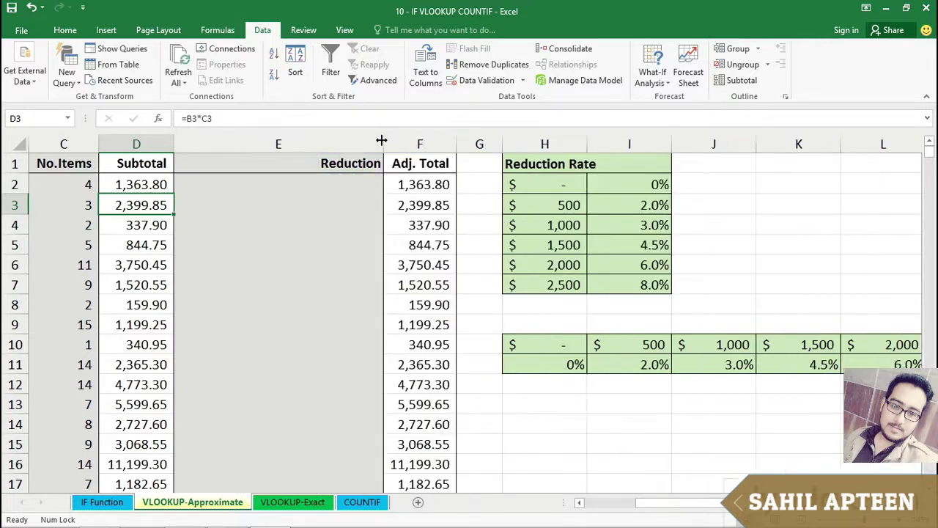
pyautogui.click(255, 184)
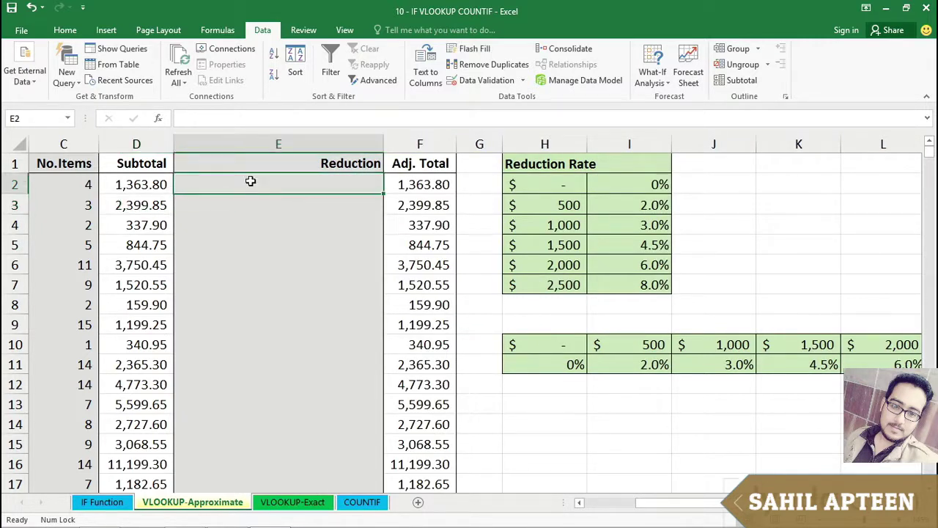
pyautogui.click(209, 163)
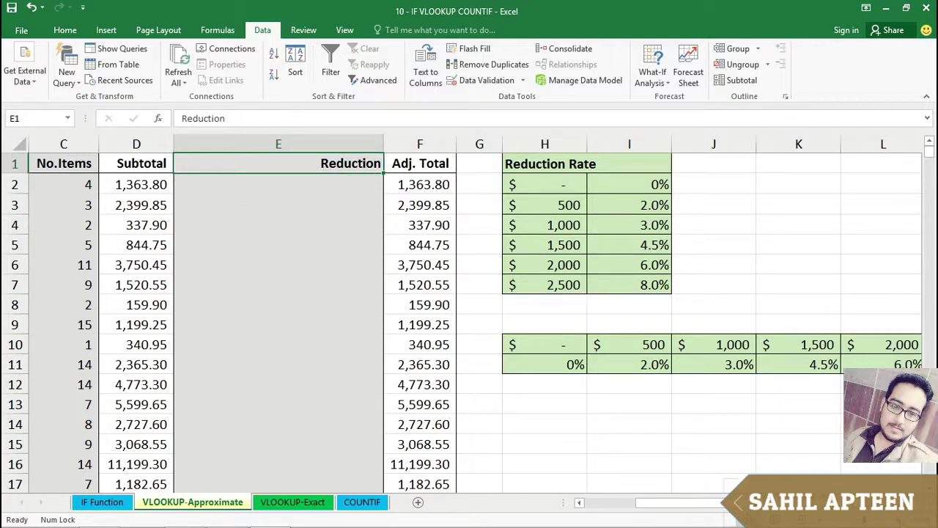
# Start a VLOOKUP formula in Reduction cell E2 with subtotal D2 as the lookup value
pyautogui.click(899, 520)
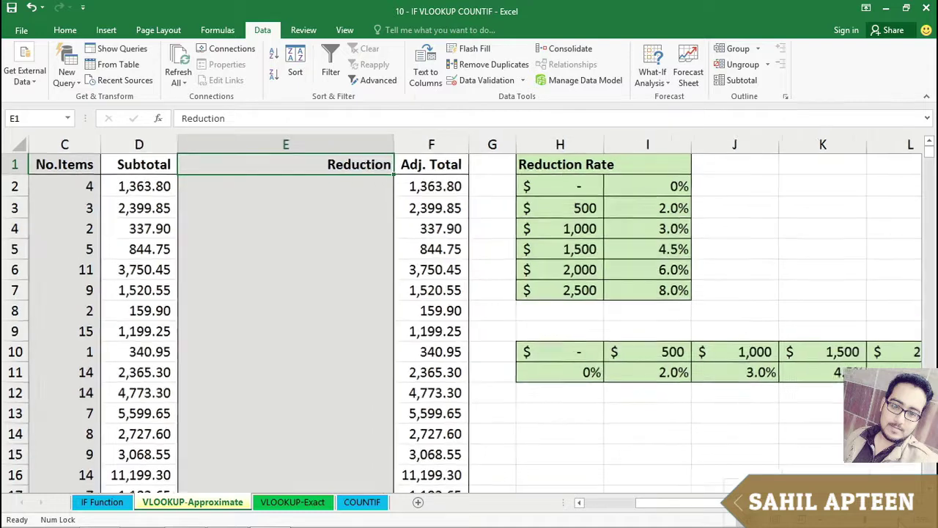
pyautogui.click(899, 520)
pyautogui.click(899, 520)
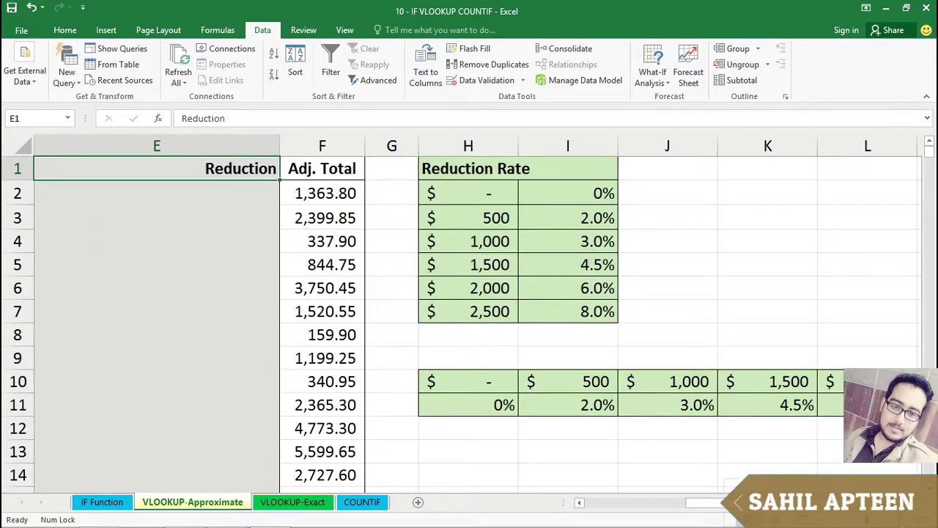
pyautogui.click(898, 520)
pyautogui.click(579, 503)
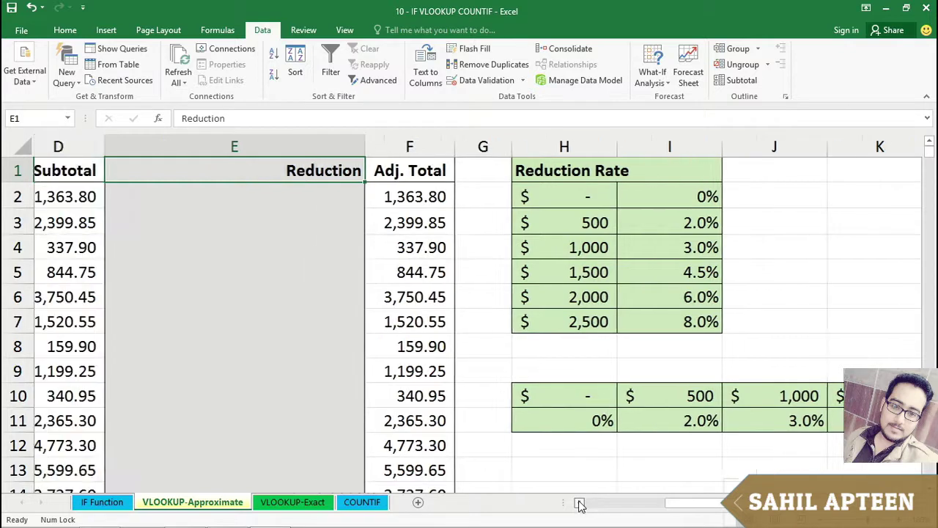
pyautogui.click(216, 197)
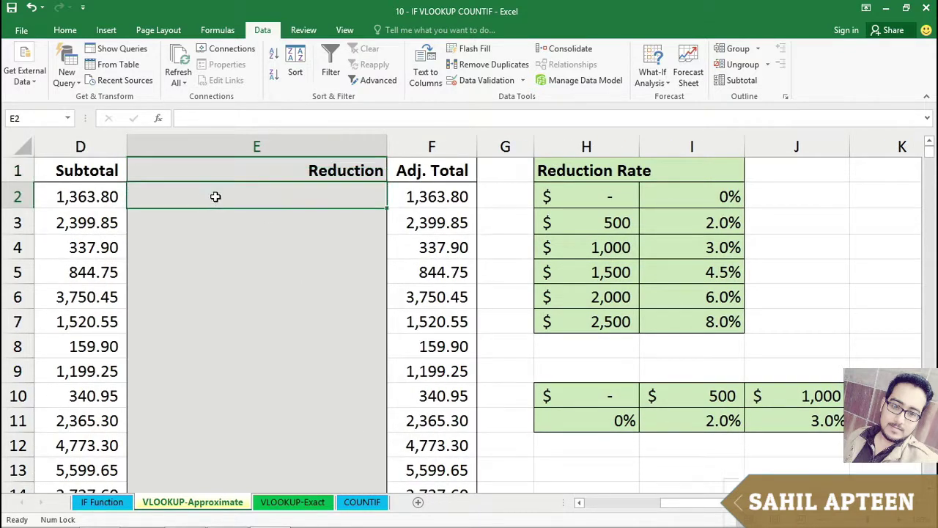
pyautogui.write('=')
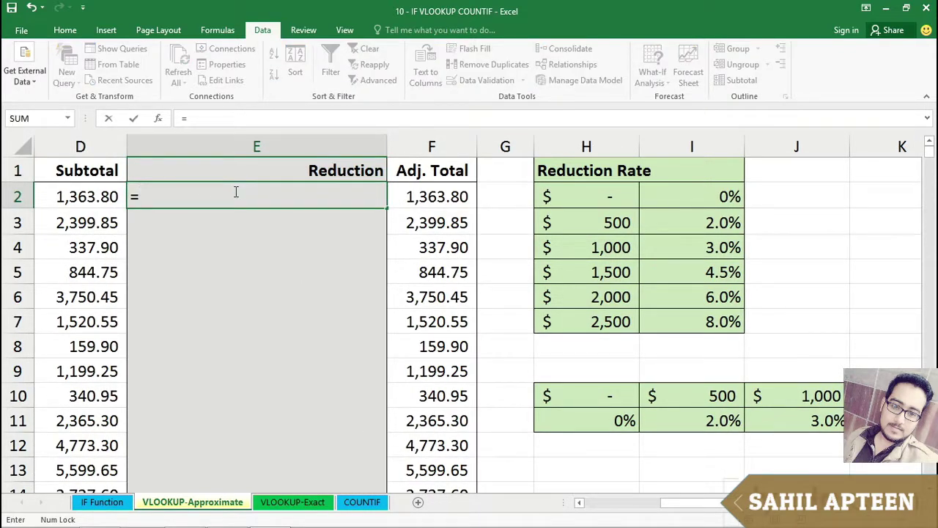
pyautogui.write('vlook')
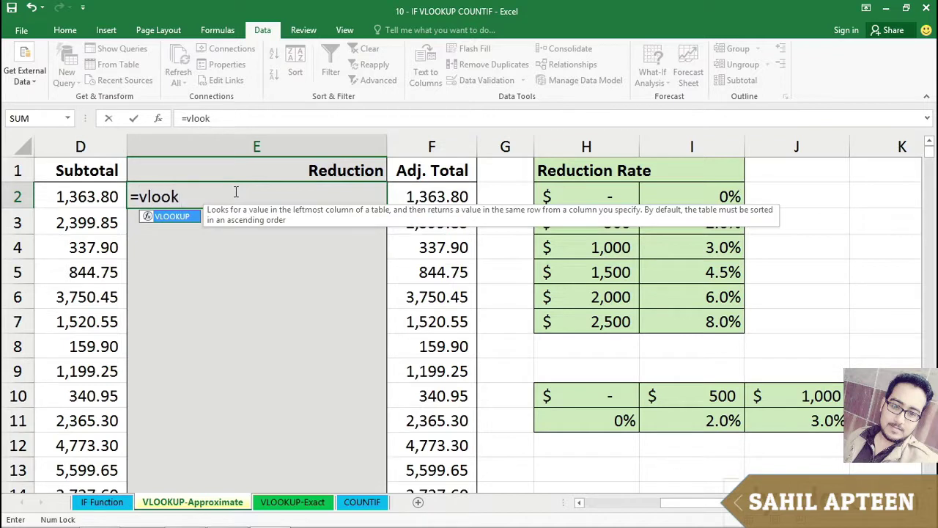
pyautogui.write('up(')
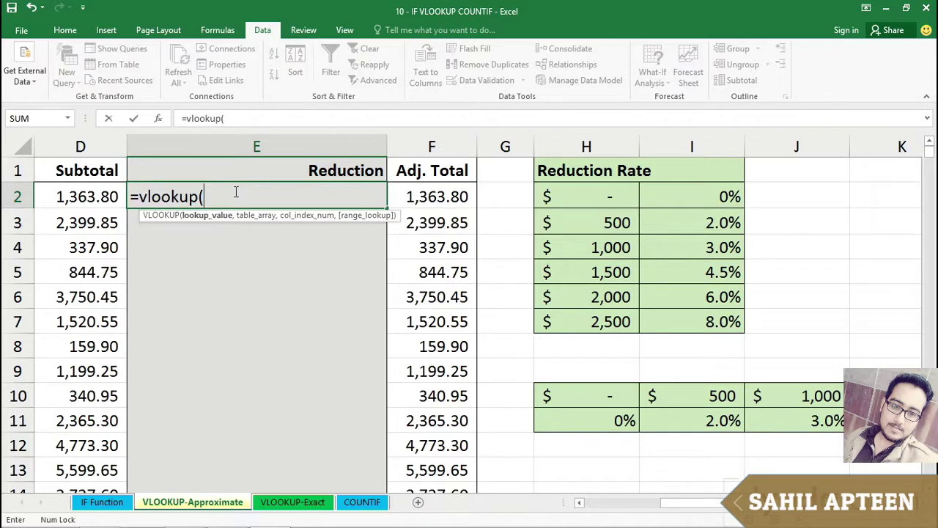
pyautogui.click(102, 197)
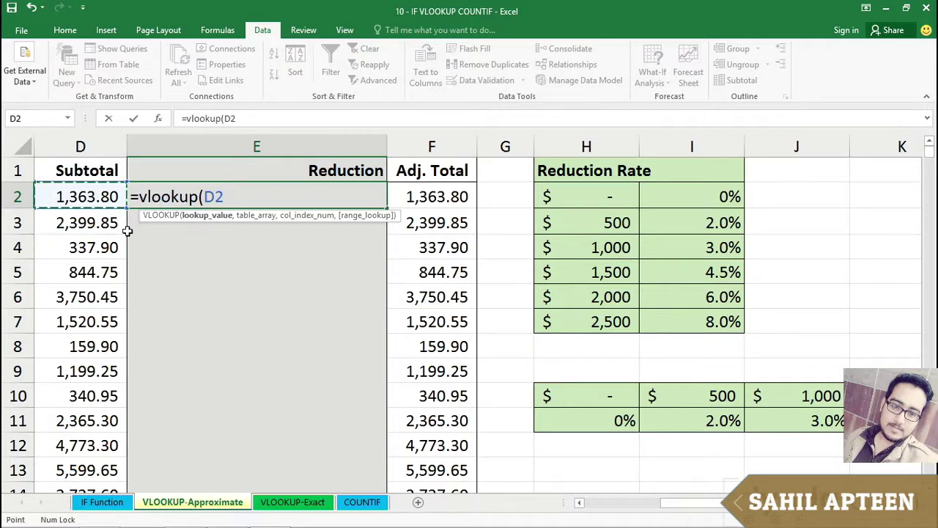
pyautogui.write(',')
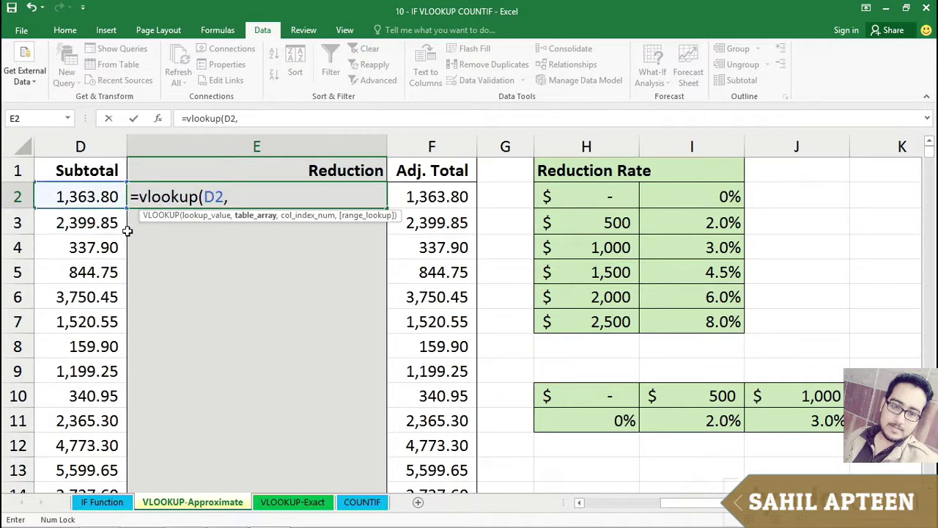
# Complete E2's VLOOKUP with table array H2:I7 and column index 2, leaving out the range lookup argument
pyautogui.click(614, 196)
pyautogui.moveTo(615, 196); pyautogui.dragTo(672, 310)
pyautogui.write(',2')
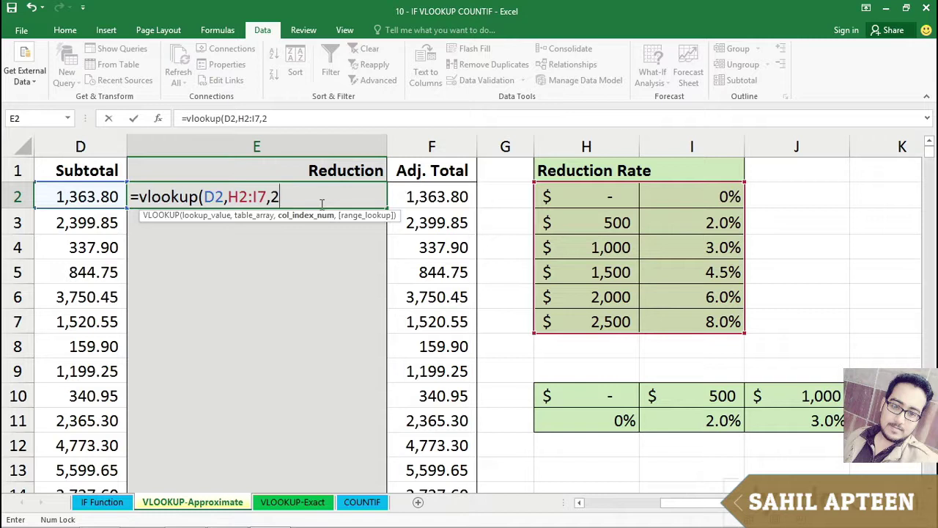
pyautogui.press('Return')
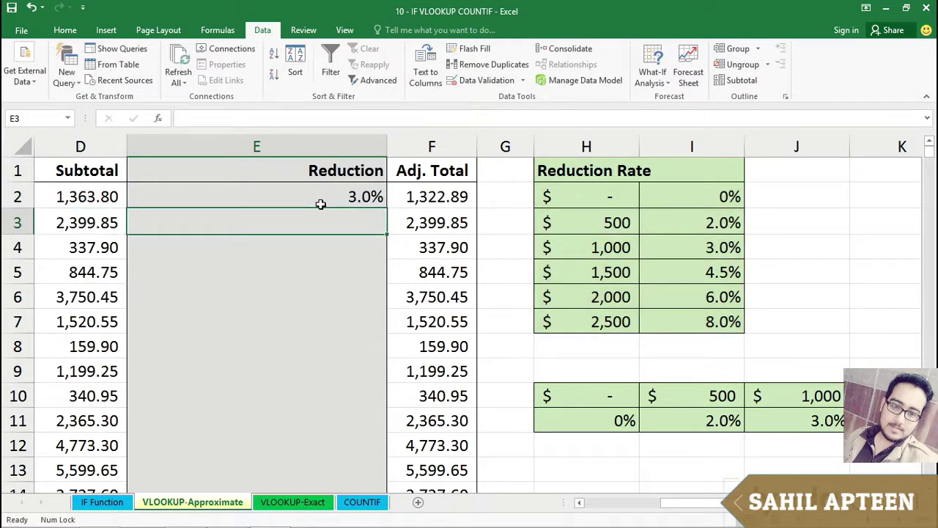
# Make the table array in E2's VLOOKUP absolute as $H$2:$I$7, keeping D2 relative
pyautogui.click(324, 201)
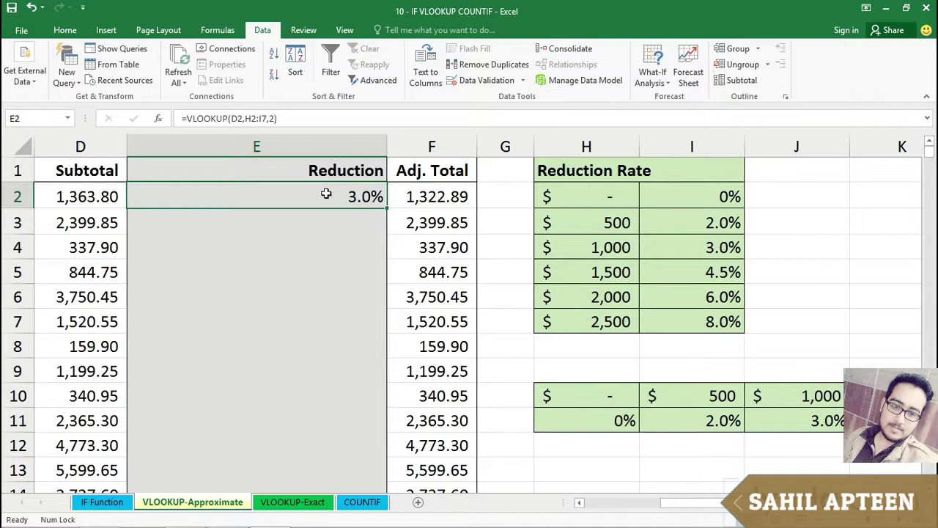
pyautogui.click(66, 31)
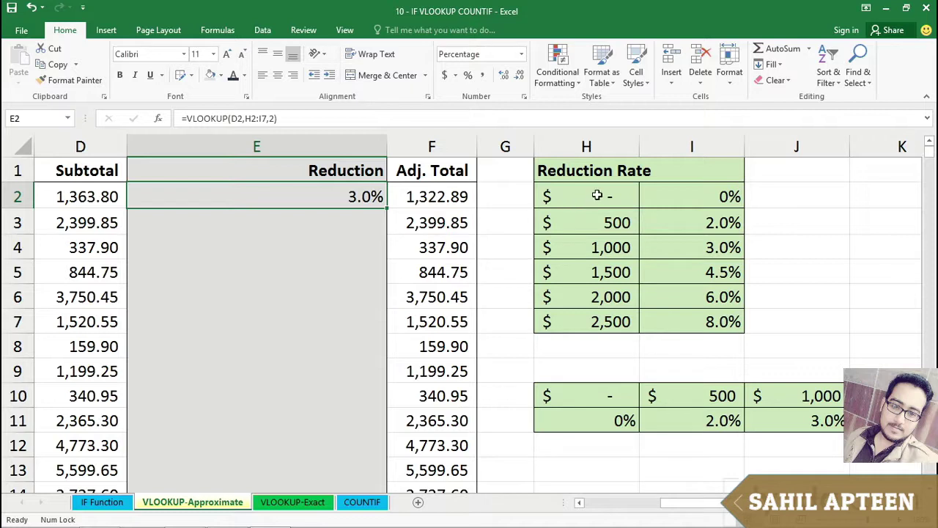
pyautogui.moveTo(595, 192); pyautogui.dragTo(658, 310)
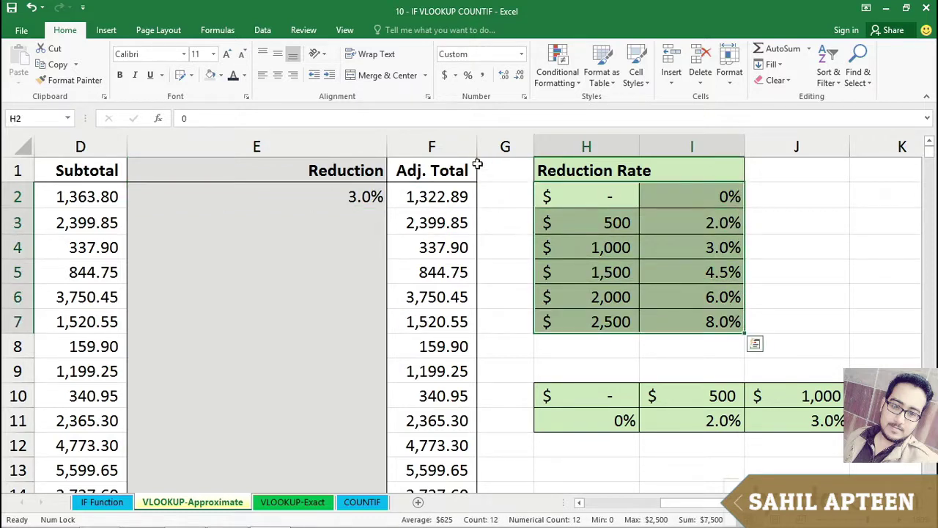
pyautogui.click(275, 197)
pyautogui.doubleClick(274, 197)
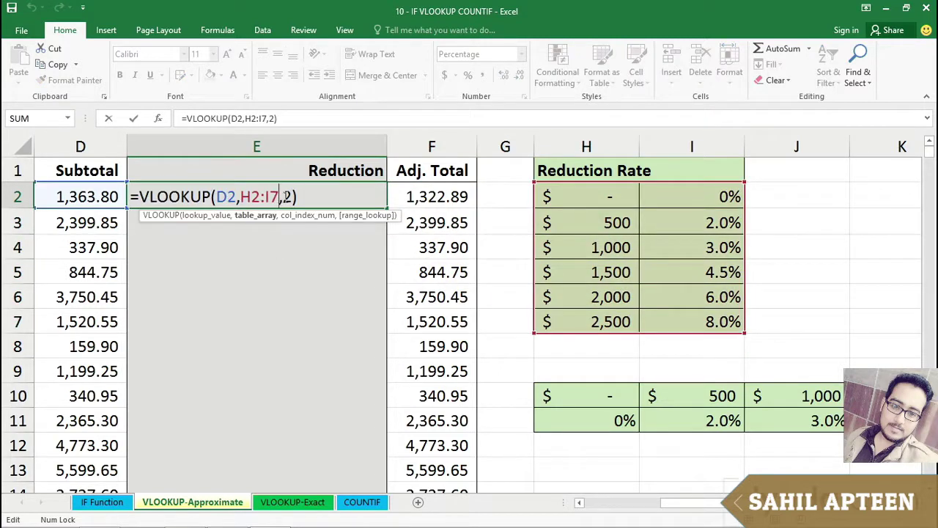
pyautogui.moveTo(277, 195); pyautogui.dragTo(237, 196)
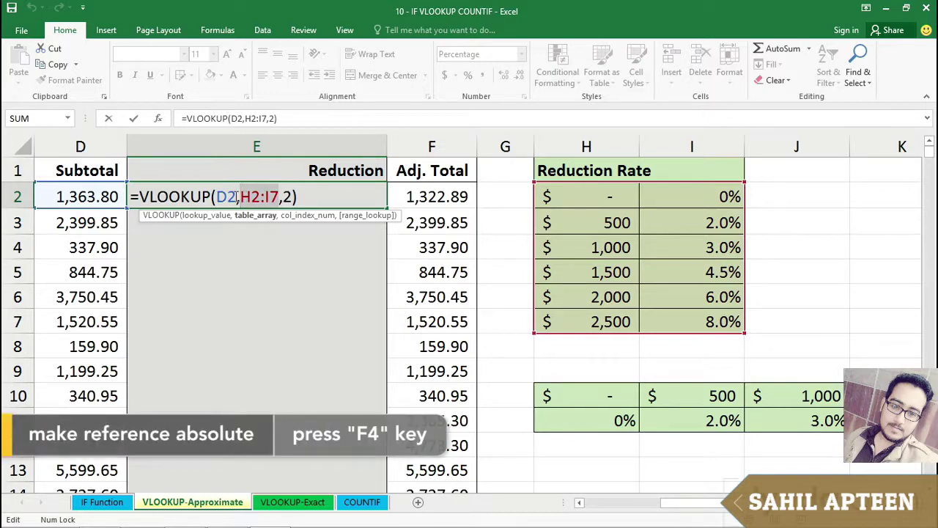
pyautogui.press('F4')
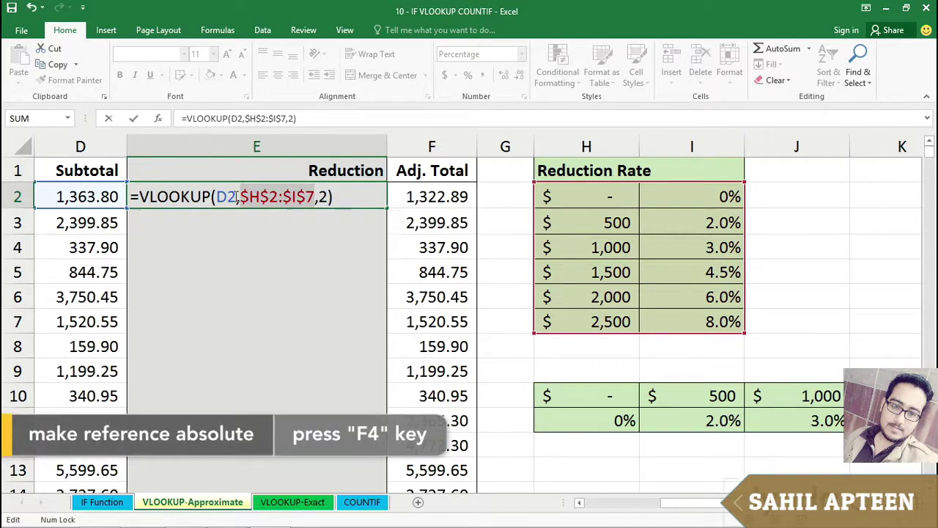
pyautogui.press('Return')
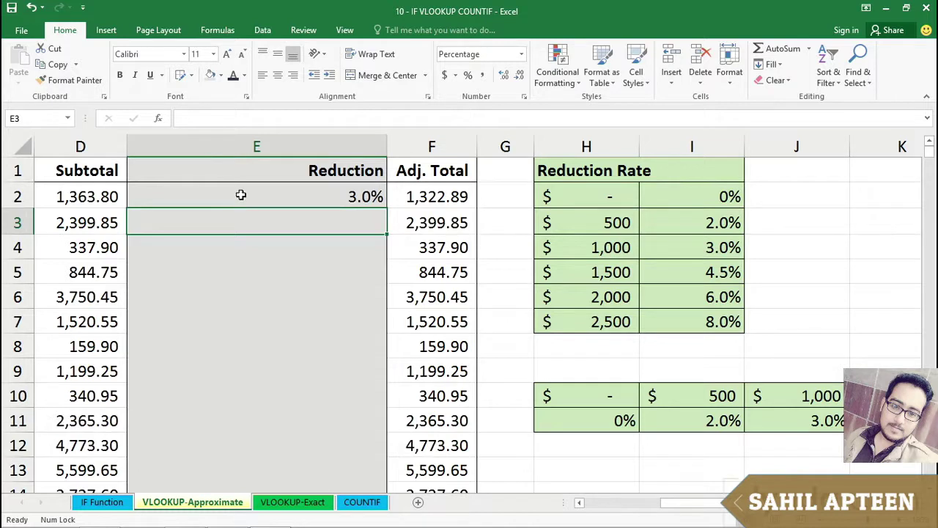
# Widen the Adj. Total column to about twice its width and examine how F2's formula applies the reduction
pyautogui.moveTo(477, 147); pyautogui.dragTo(558, 145)
pyautogui.click(457, 193)
pyautogui.doubleClick(457, 193)
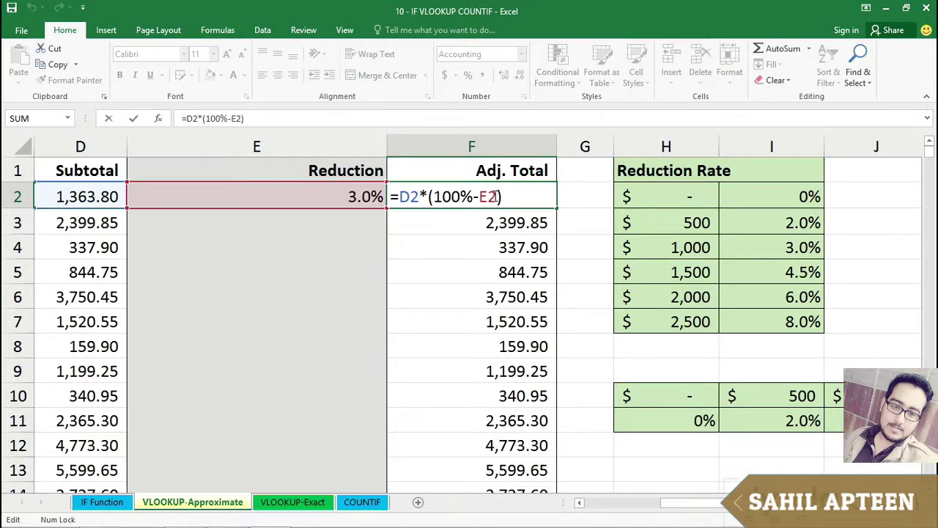
pyautogui.moveTo(493, 196); pyautogui.dragTo(437, 194)
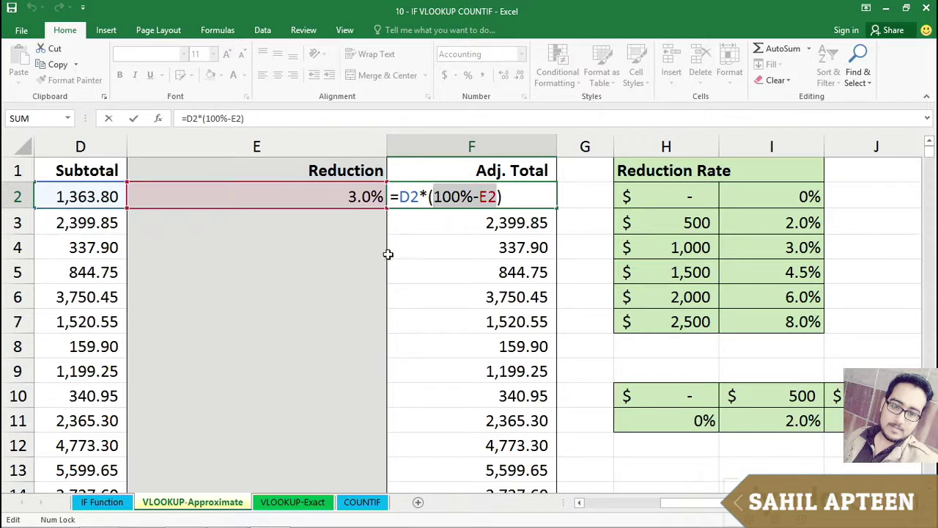
pyautogui.press('Return')
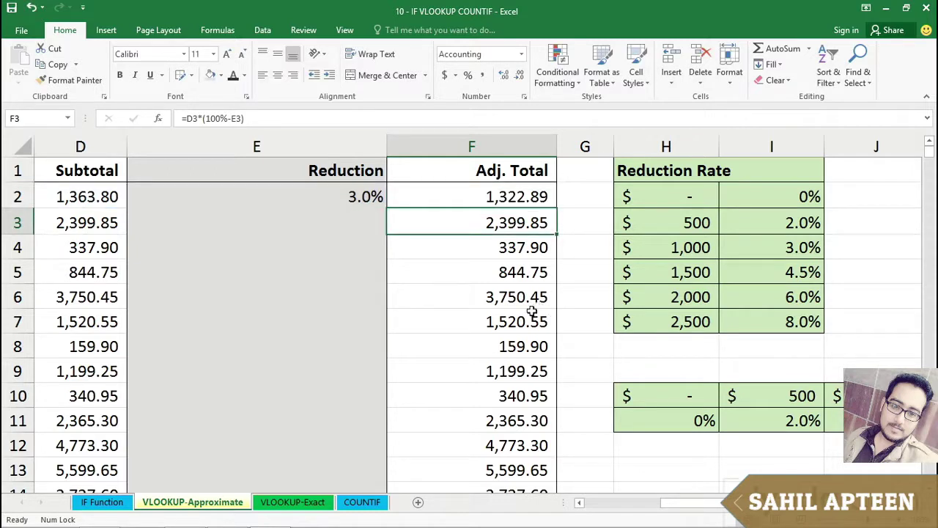
pyautogui.click(456, 198)
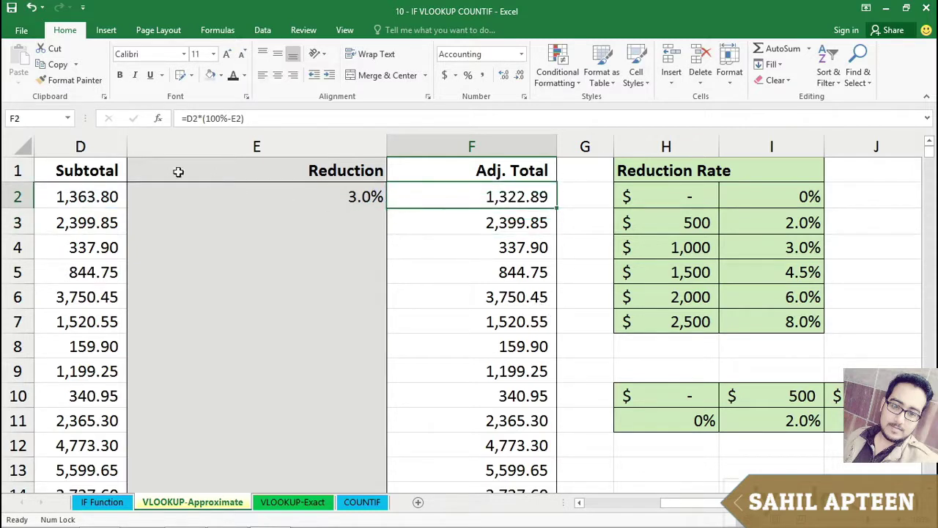
# Copy E2's VLOOKUP formula down through E4 in the Reduction column
pyautogui.click(180, 223)
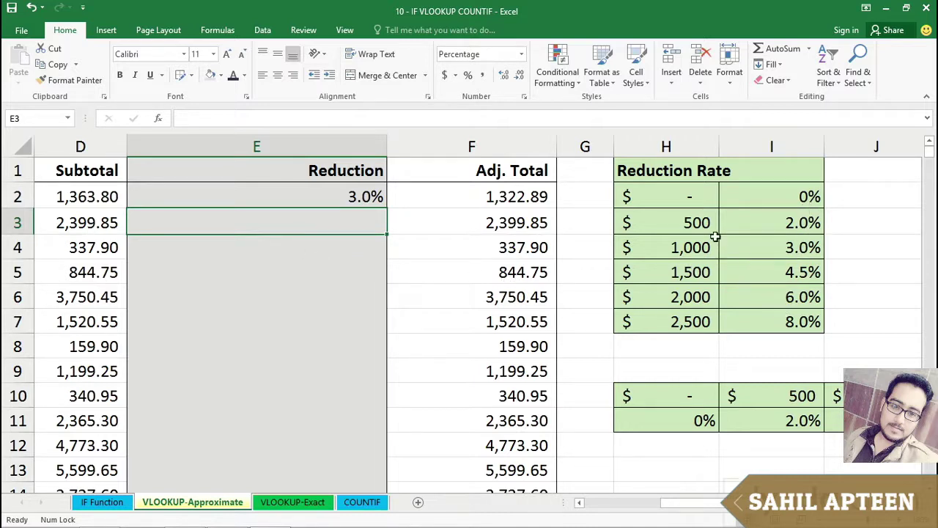
pyautogui.click(302, 191)
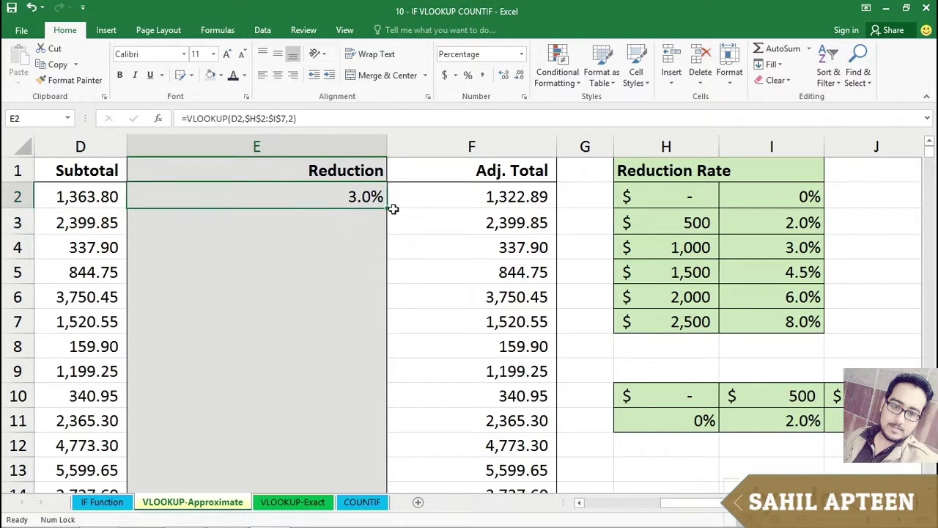
pyautogui.moveTo(388, 209); pyautogui.dragTo(390, 254)
pyautogui.click(340, 247)
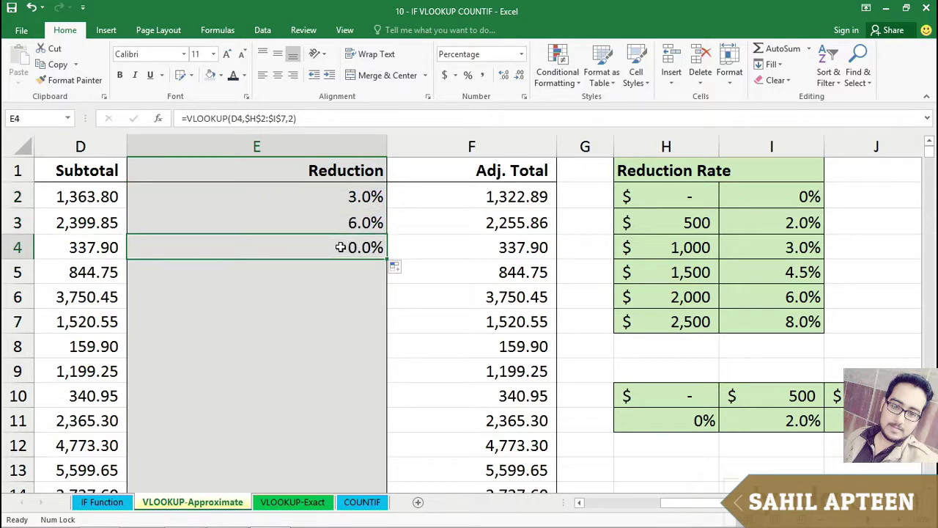
# Check row 4's subtotal and adjusted total, and fill E4's VLOOKUP down the rest of the Reduction column
pyautogui.click(452, 250)
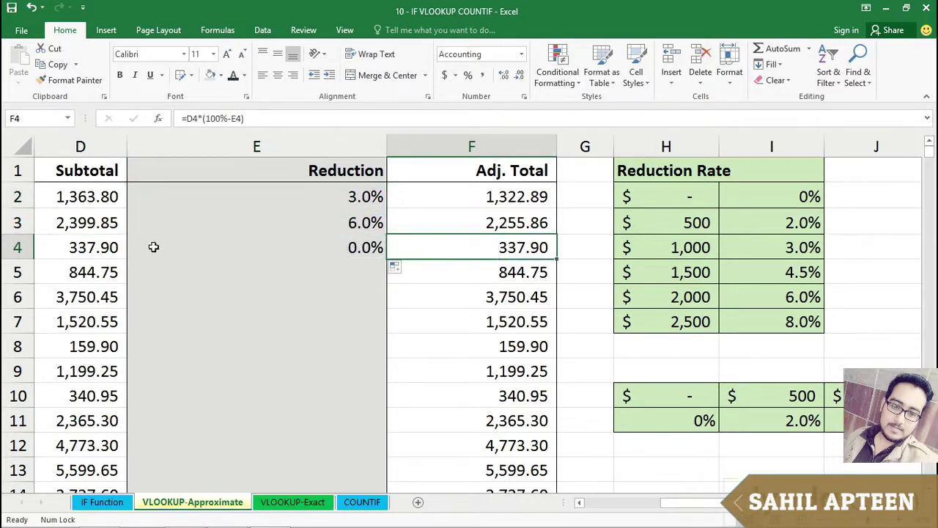
pyautogui.click(108, 246)
pyautogui.click(361, 247)
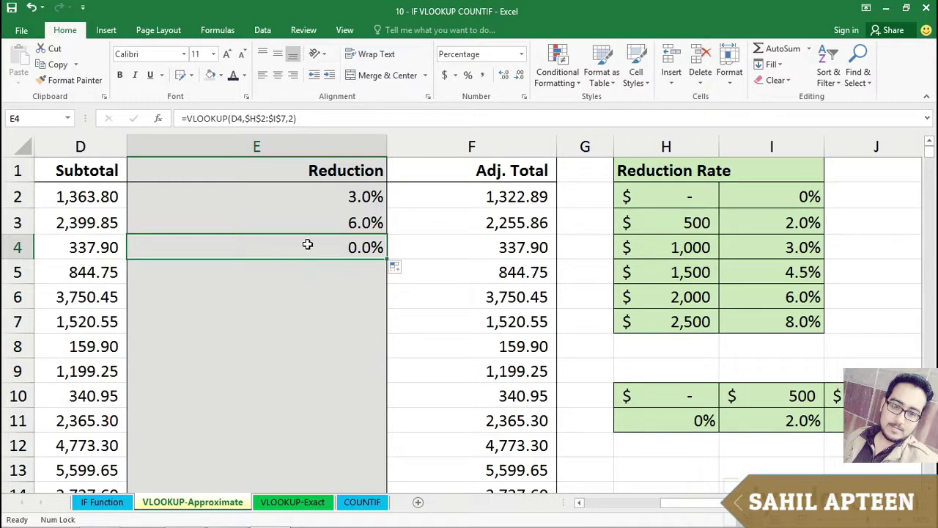
pyautogui.doubleClick(386, 259)
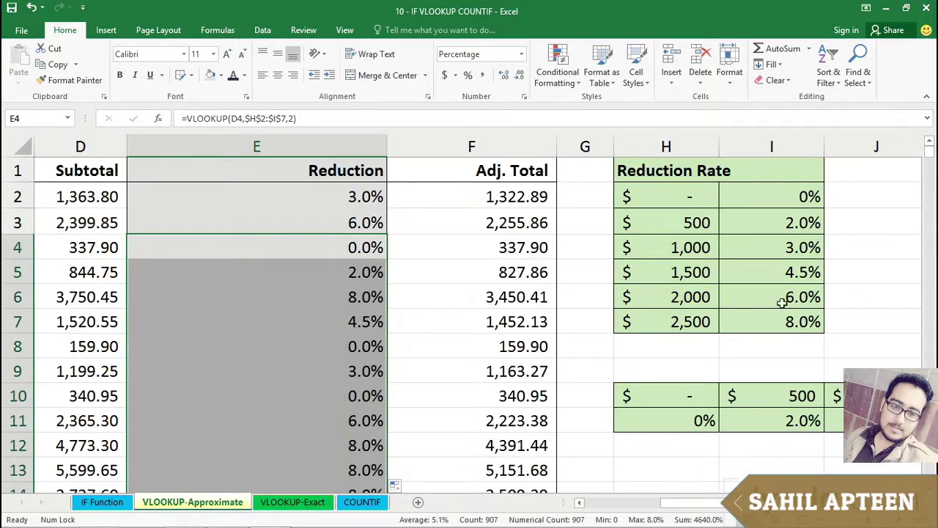
# Inspect the filled Reduction formulas down to the last row of the range and return to E2
pyautogui.scroll(-20, 643, 305)
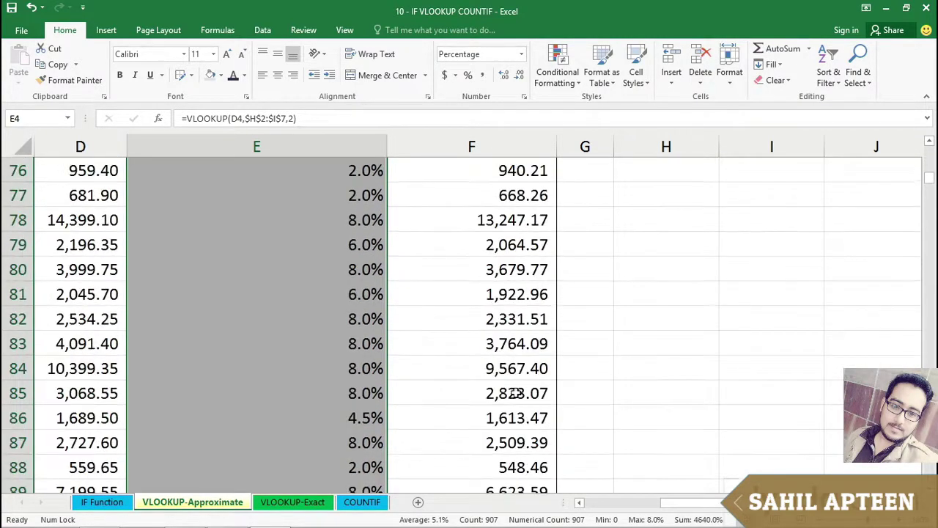
pyautogui.scroll(-18, 517, 394)
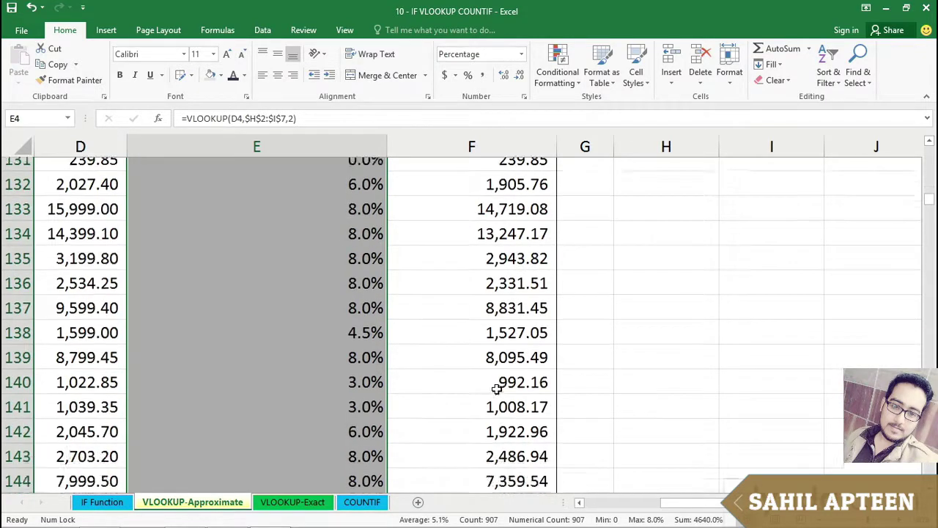
pyautogui.scroll(-15, 497, 389)
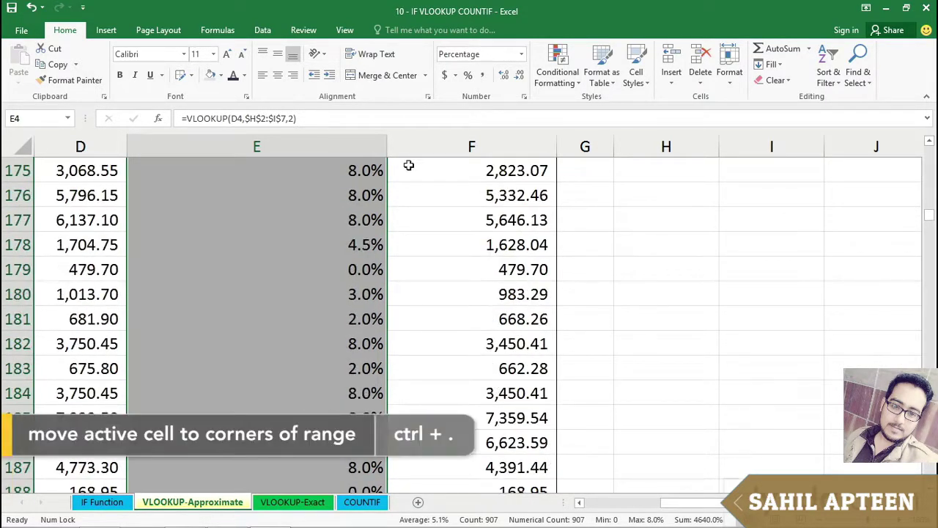
pyautogui.hotkey('ctrl', '.')
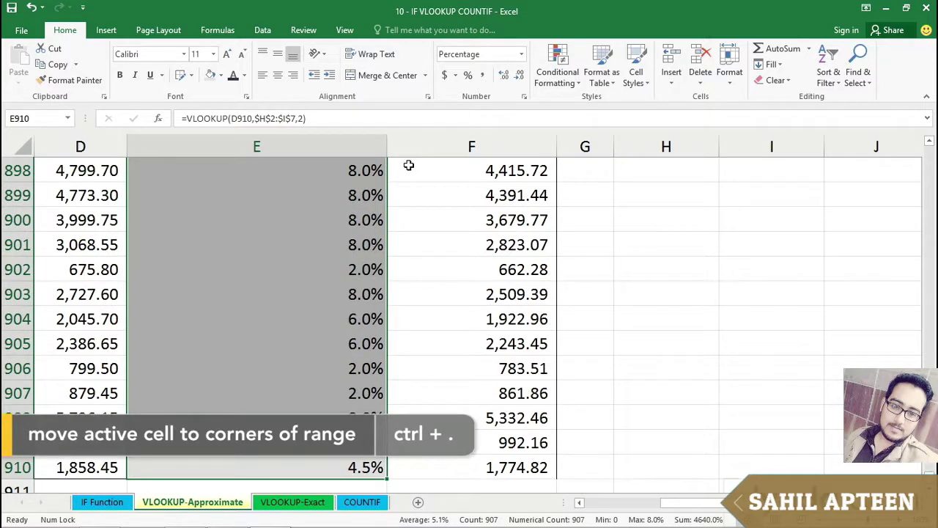
pyautogui.hotkey('ctrl', '.')
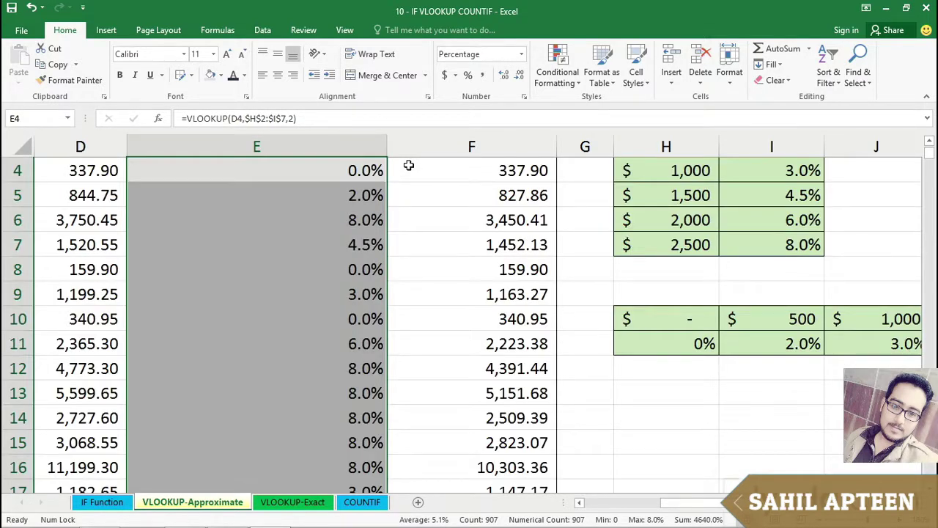
pyautogui.scroll(1, 408, 166)
pyautogui.click(359, 192)
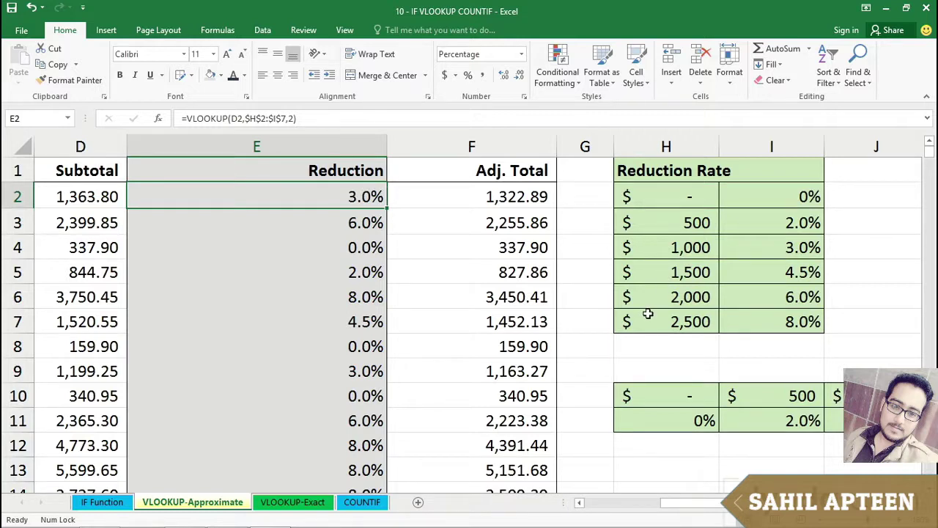
# Change the third threshold of the Reduction Rate table, H4, to 4000 to test an unsorted lookup column
pyautogui.click(680, 247)
pyautogui.doubleClick(682, 248)
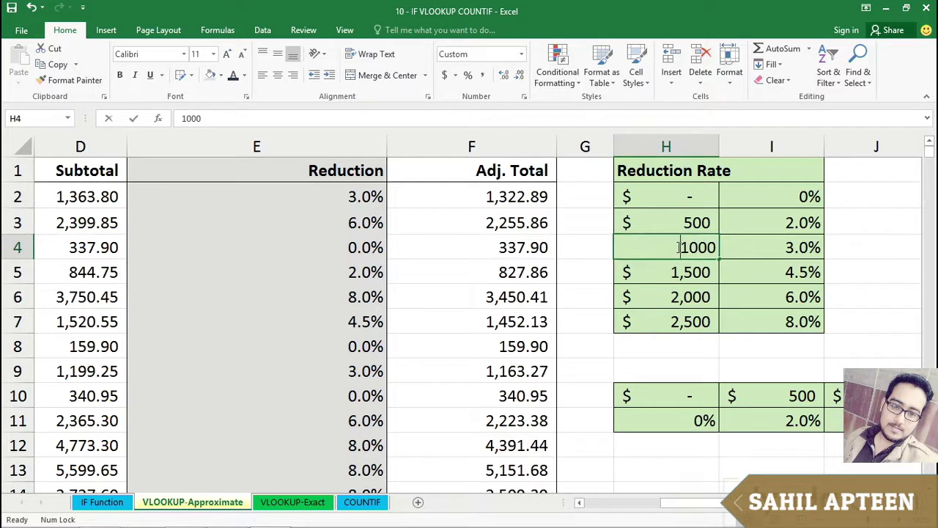
pyautogui.moveTo(692, 248); pyautogui.dragTo(680, 248)
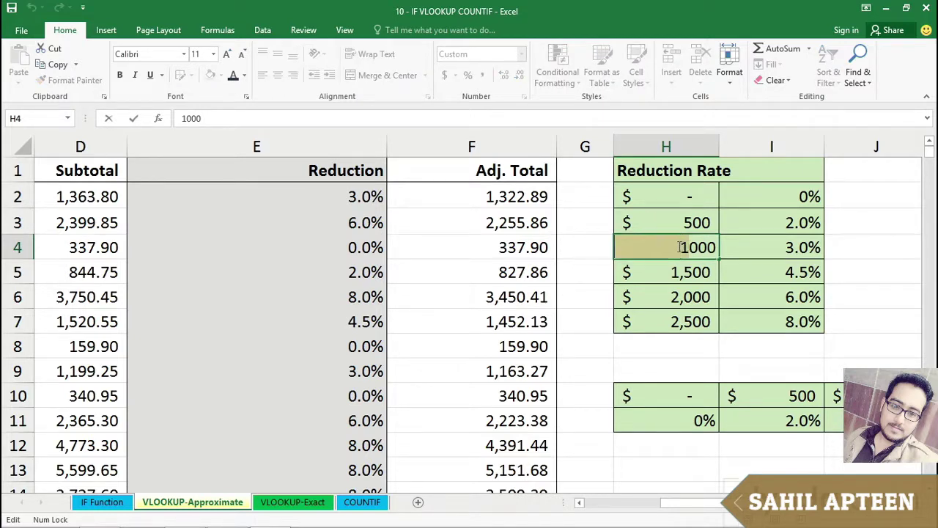
pyautogui.write('4')
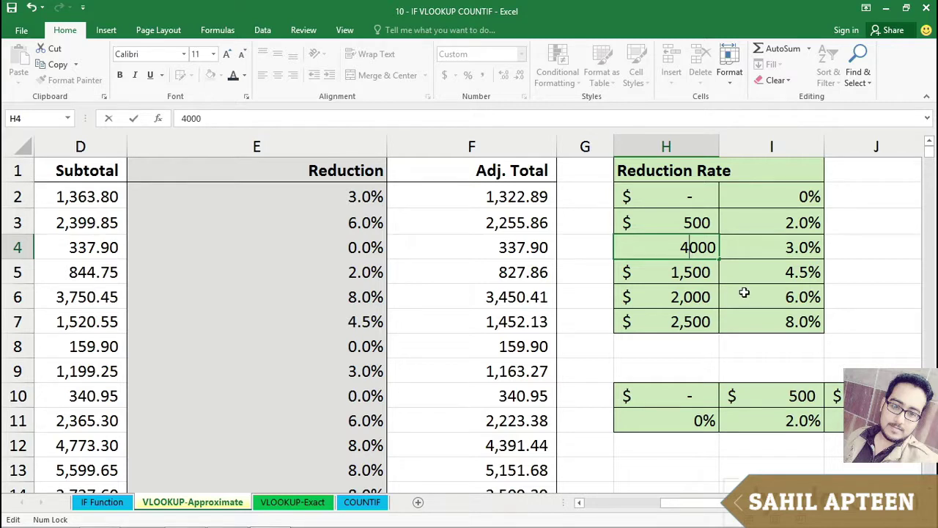
pyautogui.press('Return')
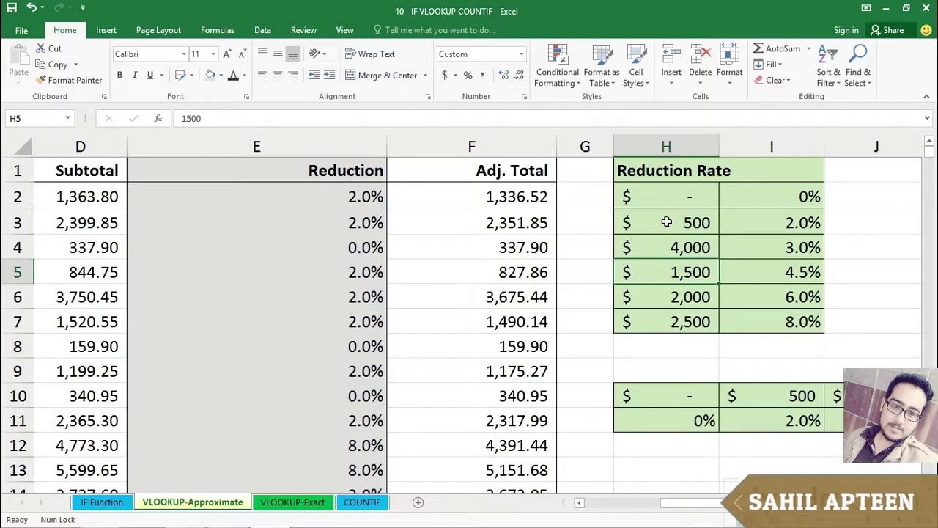
# Review the order of the thresholds in H2:H7 and undo the change to H4
pyautogui.moveTo(665, 196); pyautogui.dragTo(664, 317)
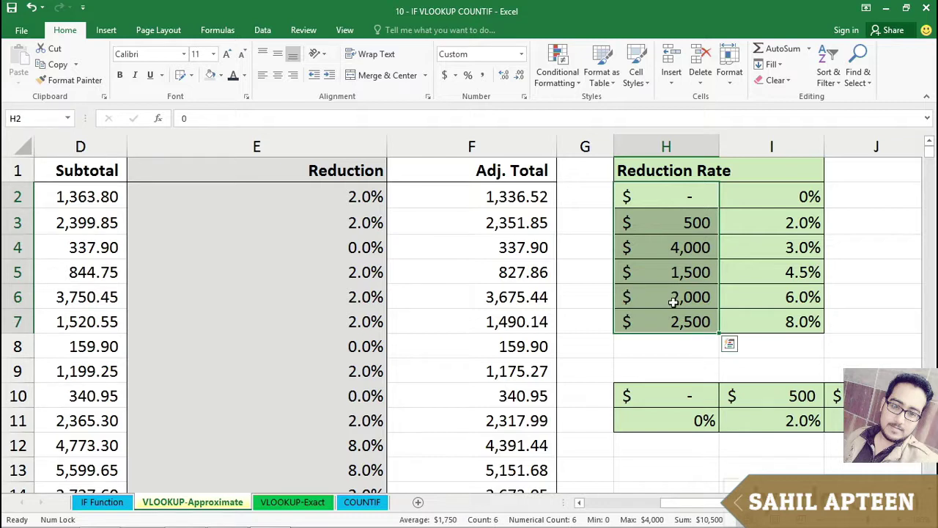
pyautogui.click(673, 197)
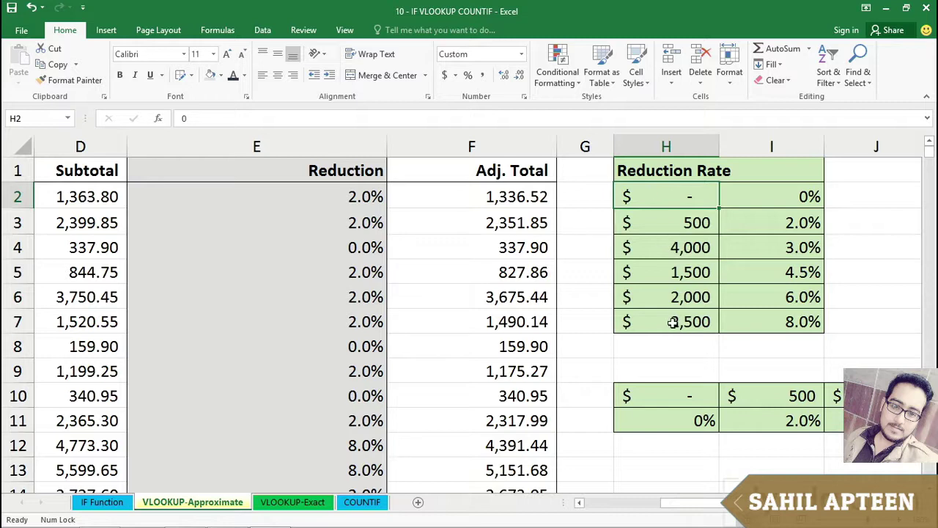
pyautogui.click(770, 321)
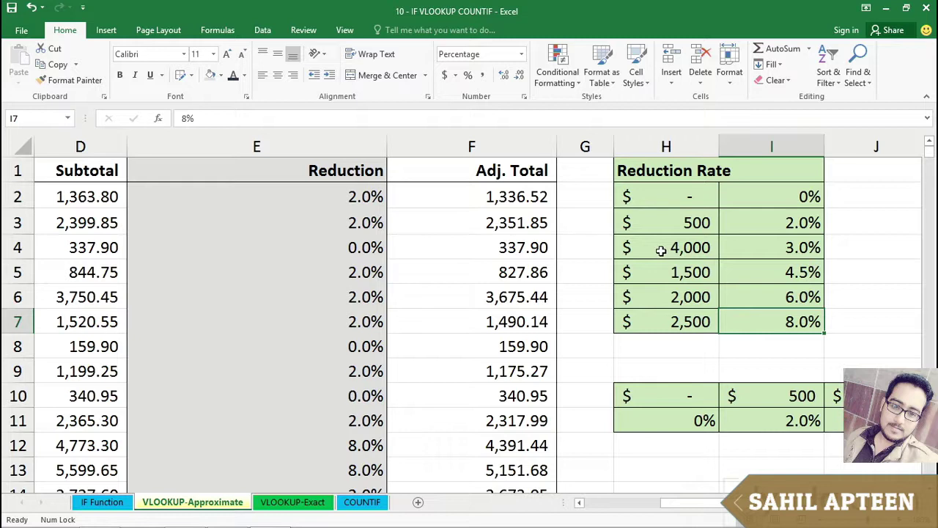
pyautogui.hotkey('ctrl', 'z')
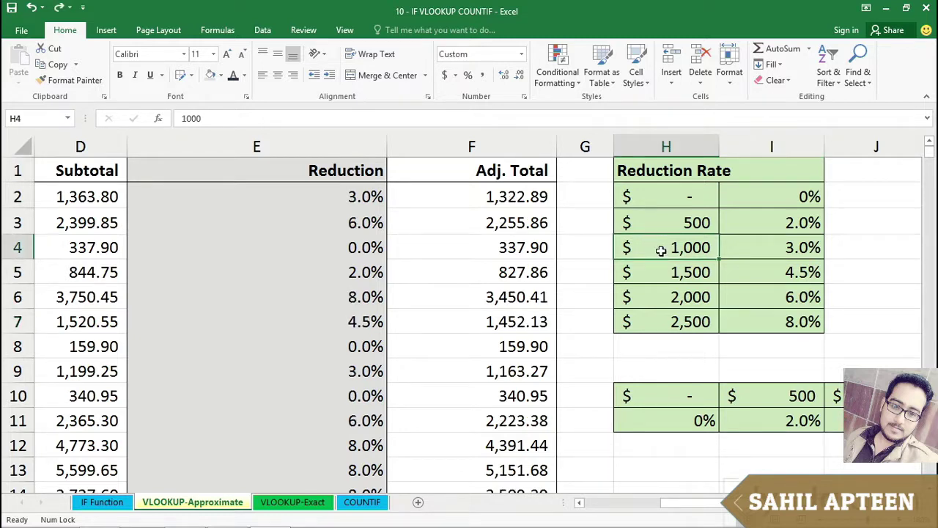
# Compare subtotal D12 and its reduction in E12 with the 2,500 threshold and the table range H3:I7
pyautogui.click(85, 445)
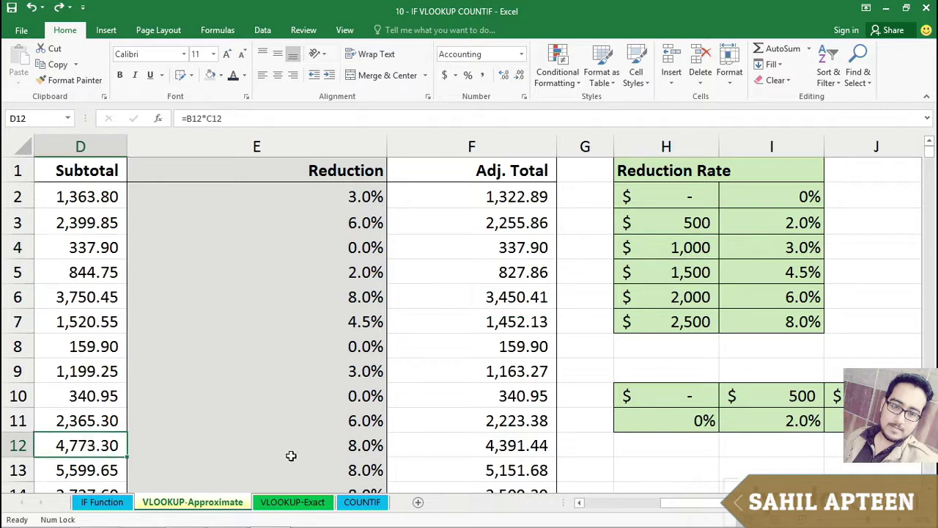
pyautogui.click(322, 447)
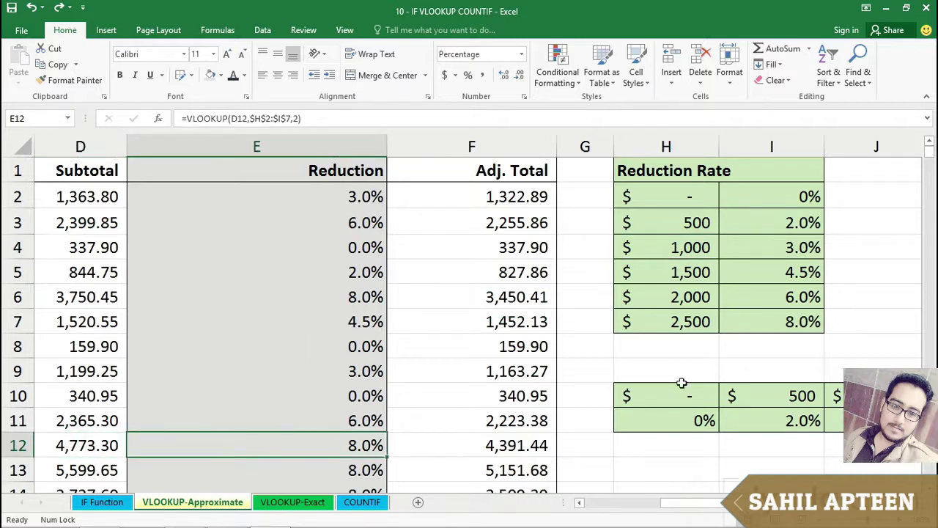
pyautogui.click(686, 327)
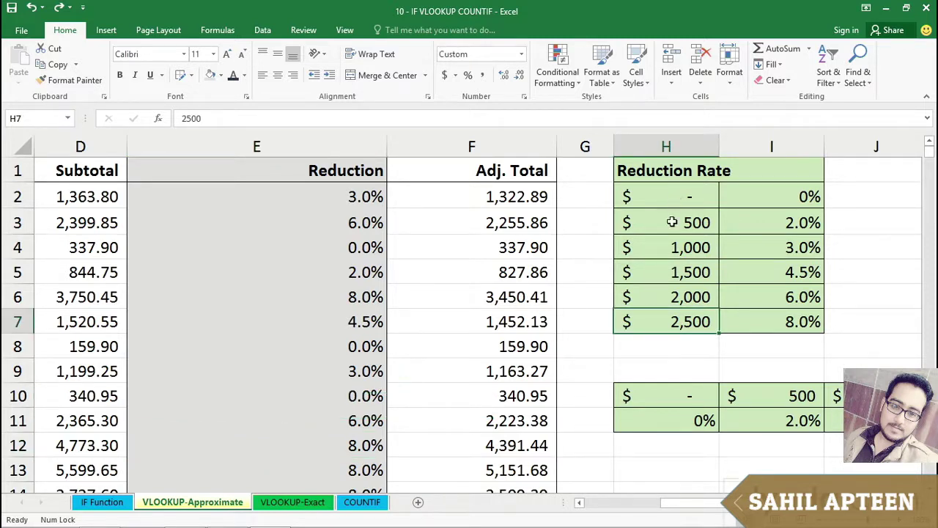
pyautogui.moveTo(670, 221); pyautogui.dragTo(775, 311)
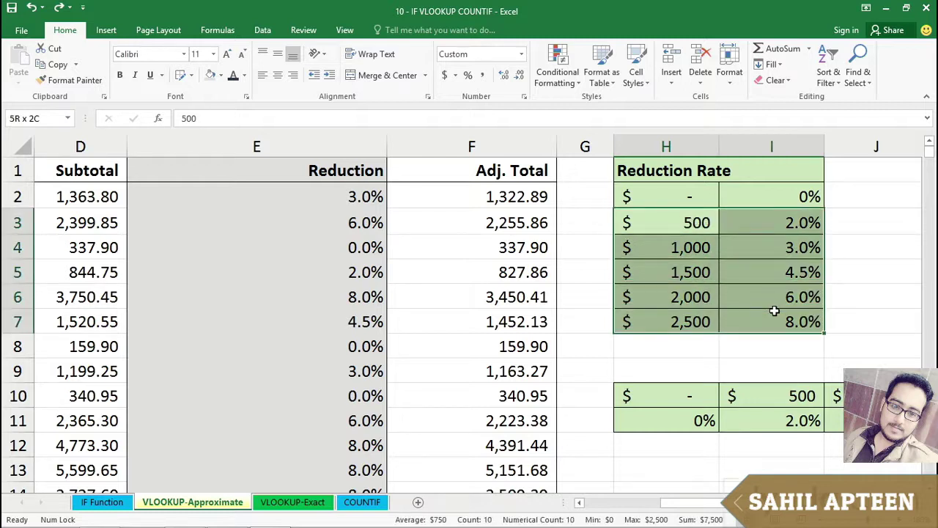
# Review the approximate-match VLOOKUP formulas in E4 and E2 of the Reduction column
pyautogui.moveTo(775, 311); pyautogui.dragTo(775, 312)
pyautogui.click(273, 247)
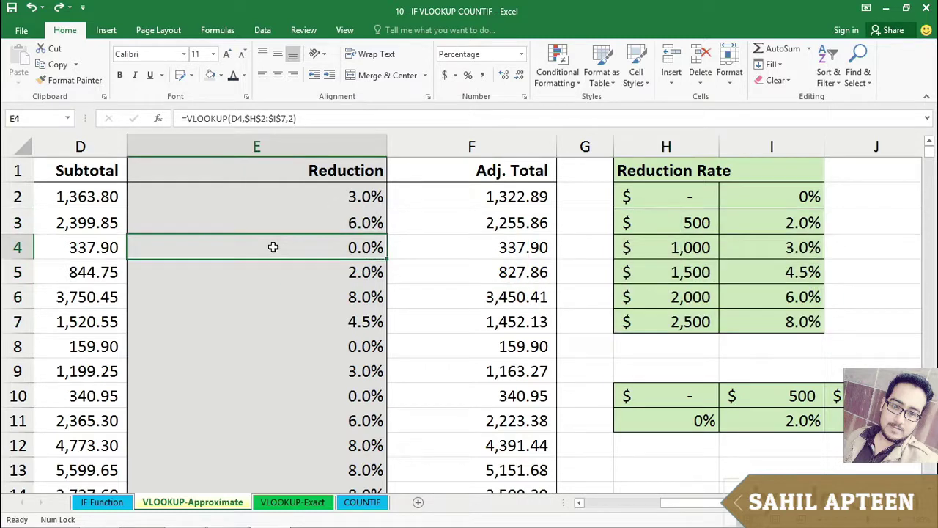
pyautogui.click(291, 198)
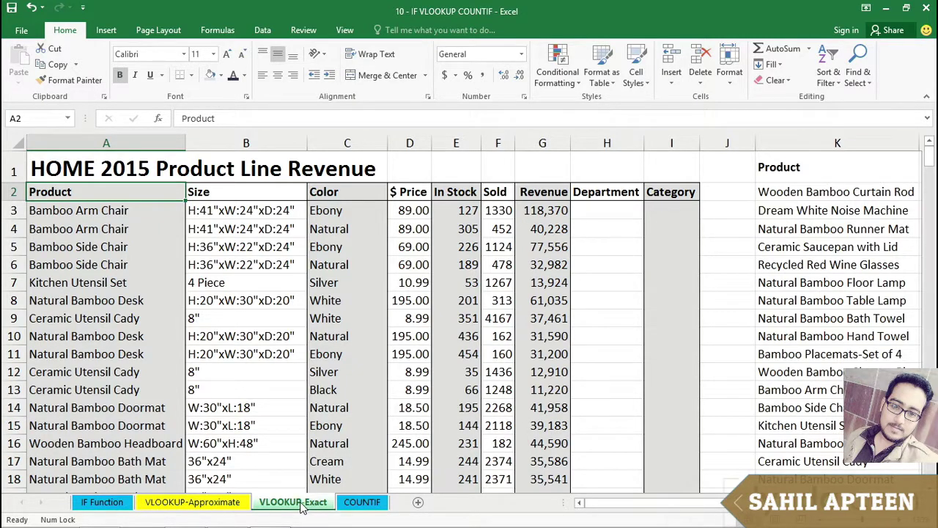
# Examine the product, size and color columns on the VLOOKUP-Exact sheet and the product lookup table in columns K to M
pyautogui.click(602, 210)
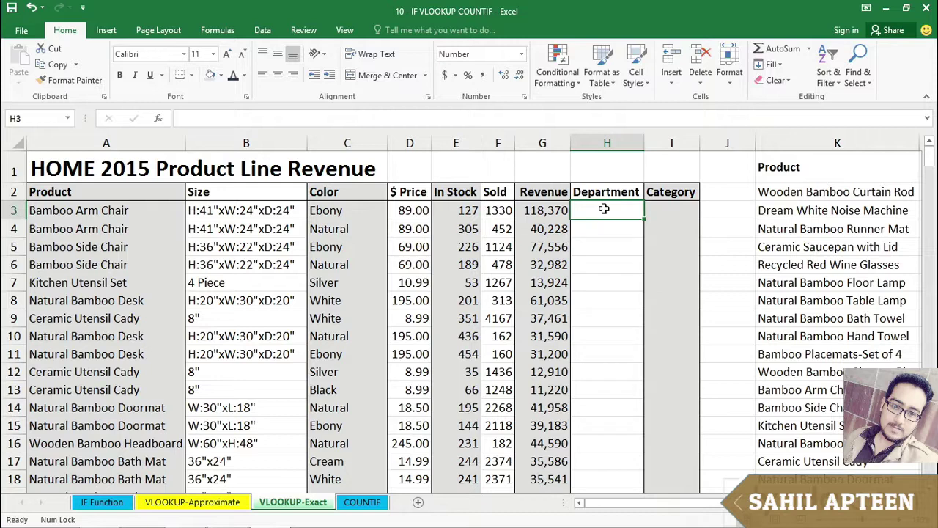
pyautogui.click(117, 210)
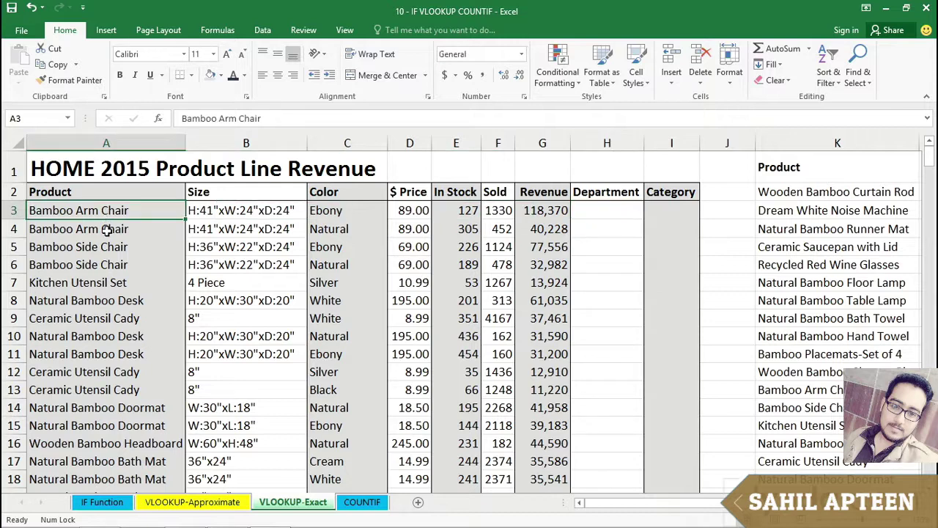
pyautogui.click(107, 230)
pyautogui.click(106, 261)
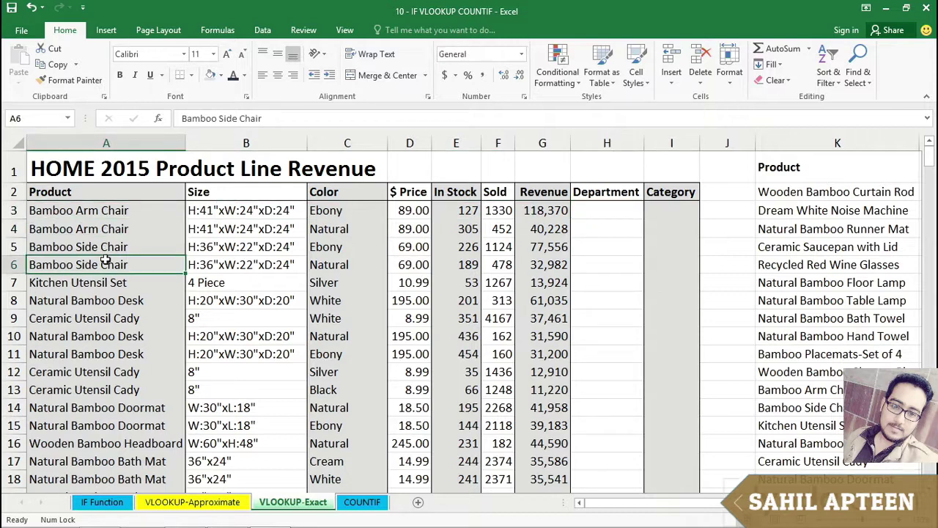
pyautogui.click(108, 212)
pyautogui.click(232, 212)
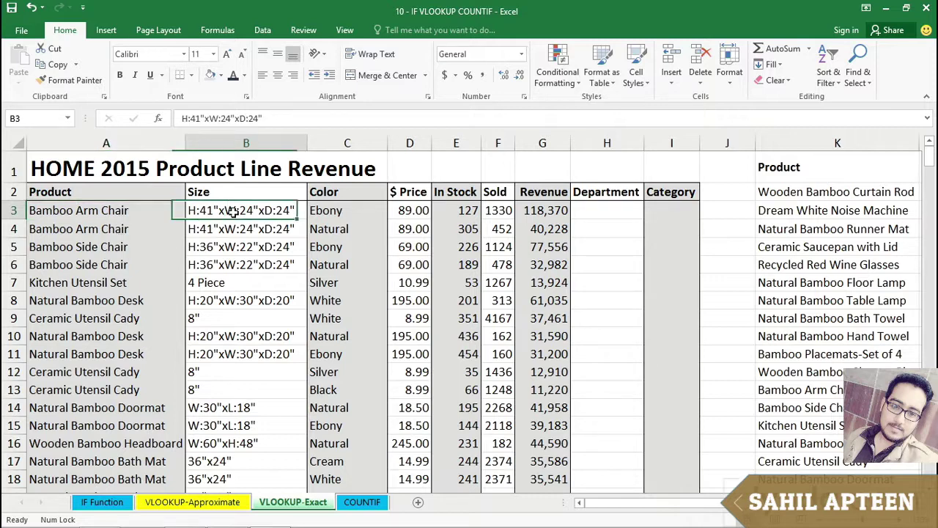
pyautogui.click(320, 233)
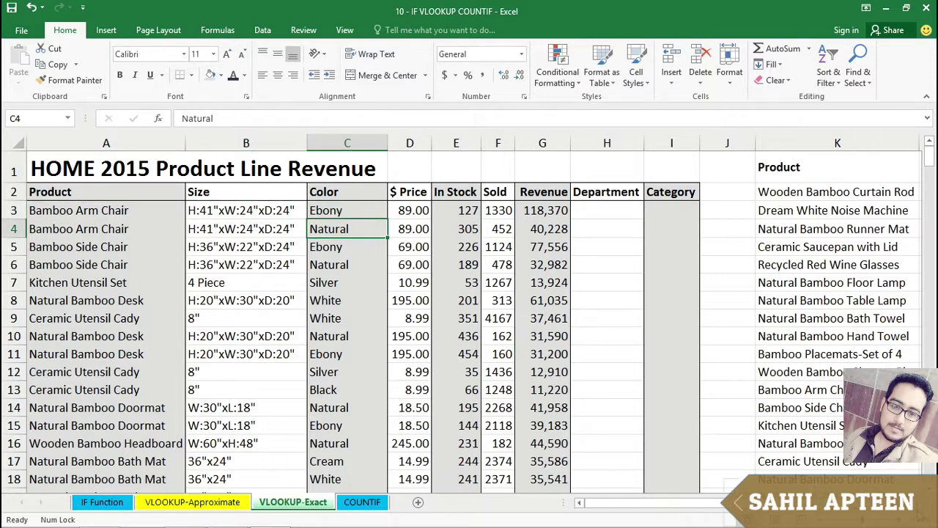
pyautogui.hscroll(3, 469, 316)
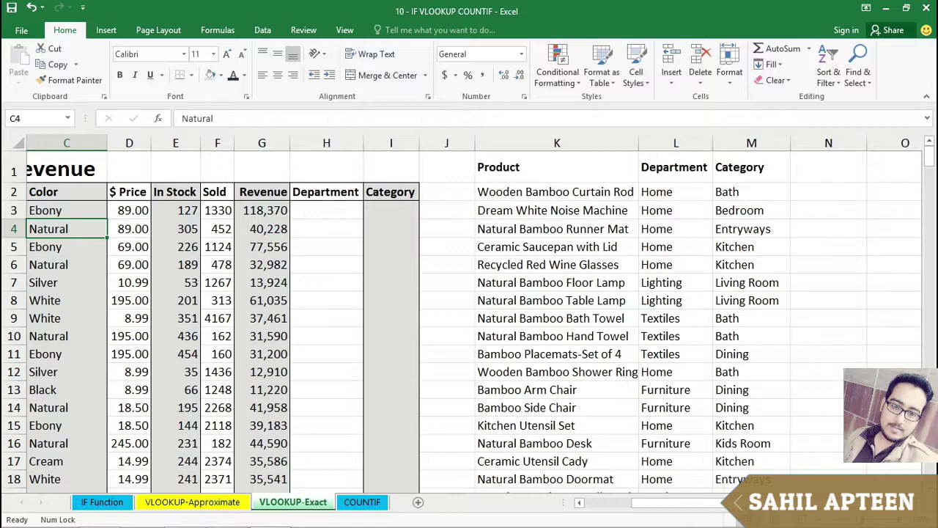
pyautogui.moveTo(777, 503); pyautogui.dragTo(730, 503)
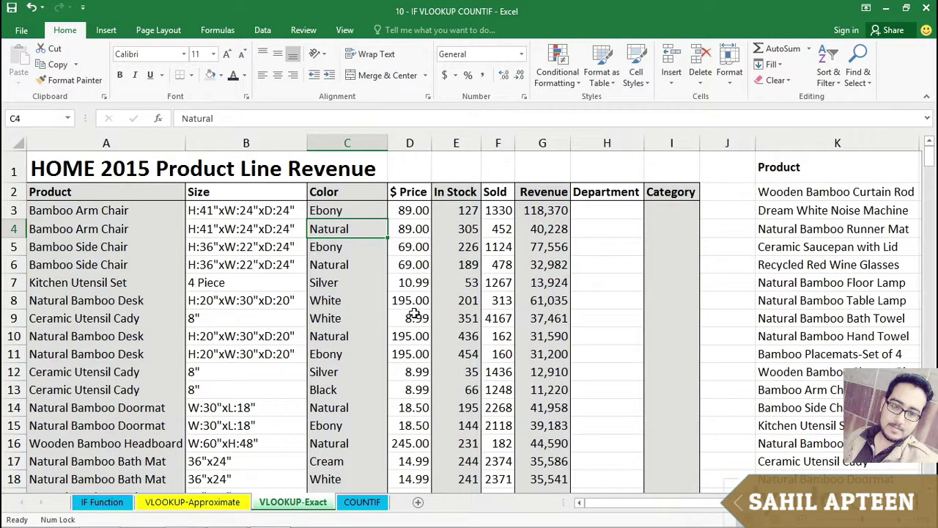
# Hide columns D through G, from $ Price to Revenue, on the VLOOKUP-Exact sheet
pyautogui.click(411, 141)
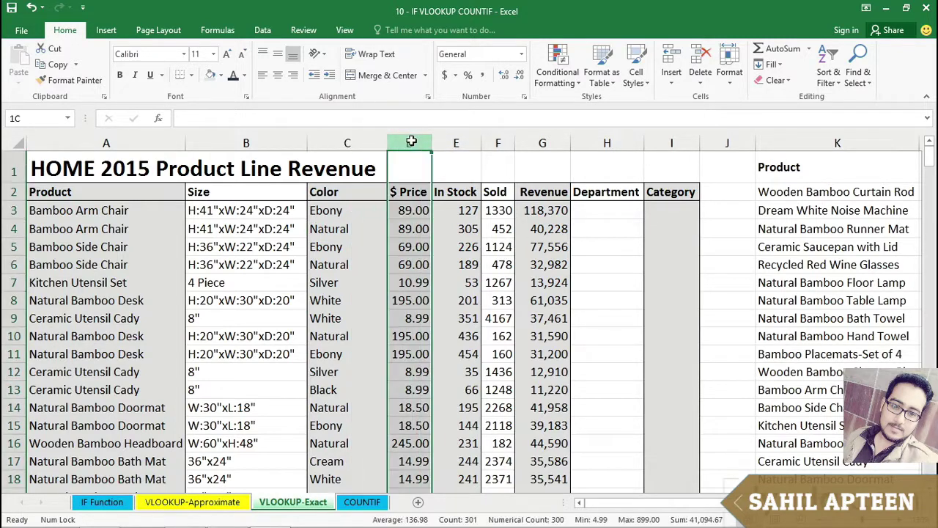
pyautogui.moveTo(411, 141); pyautogui.dragTo(523, 139)
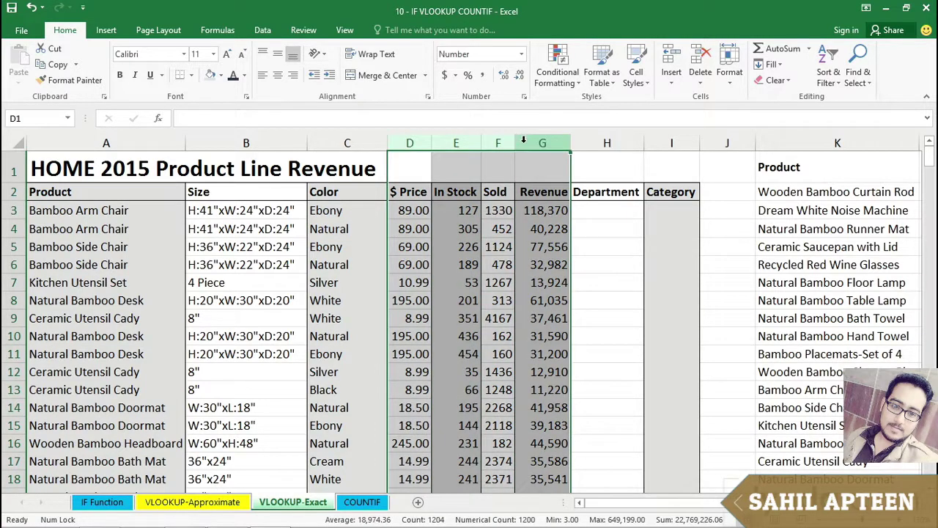
pyautogui.rightClick(524, 139)
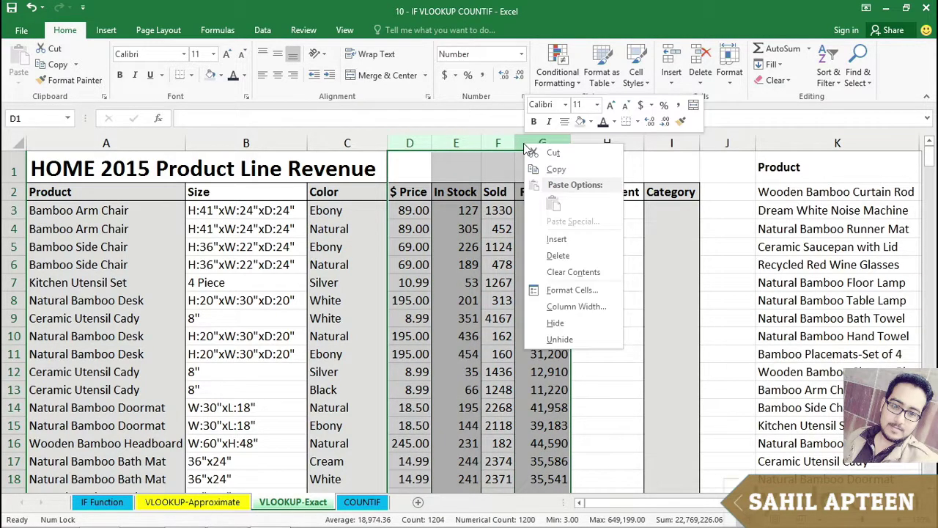
pyautogui.click(556, 324)
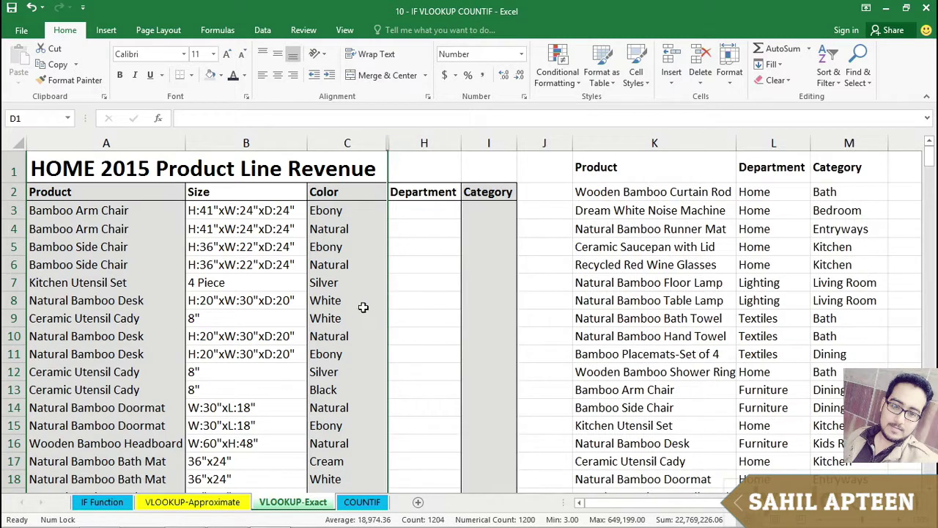
pyautogui.click(349, 307)
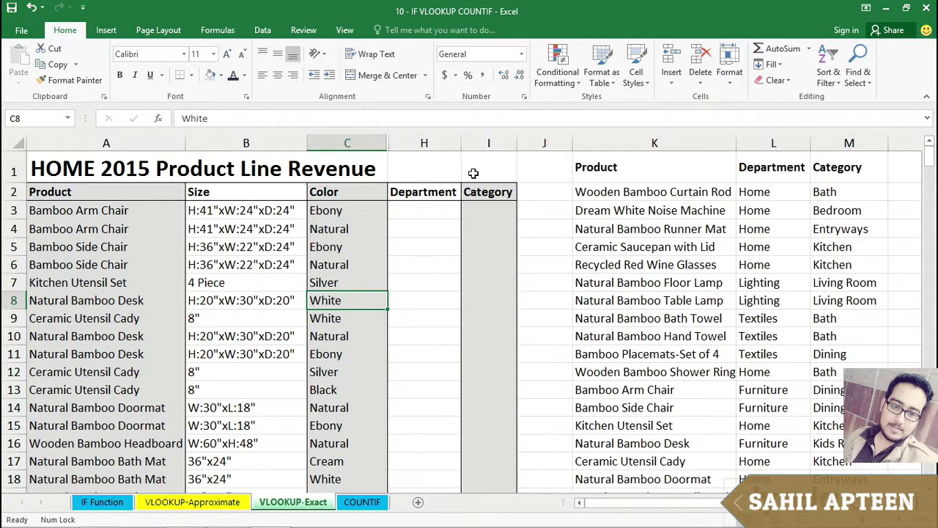
# Widen the Department column H to make room for a formula and hide the Size and Color columns, B and C
pyautogui.moveTo(462, 141); pyautogui.dragTo(559, 138)
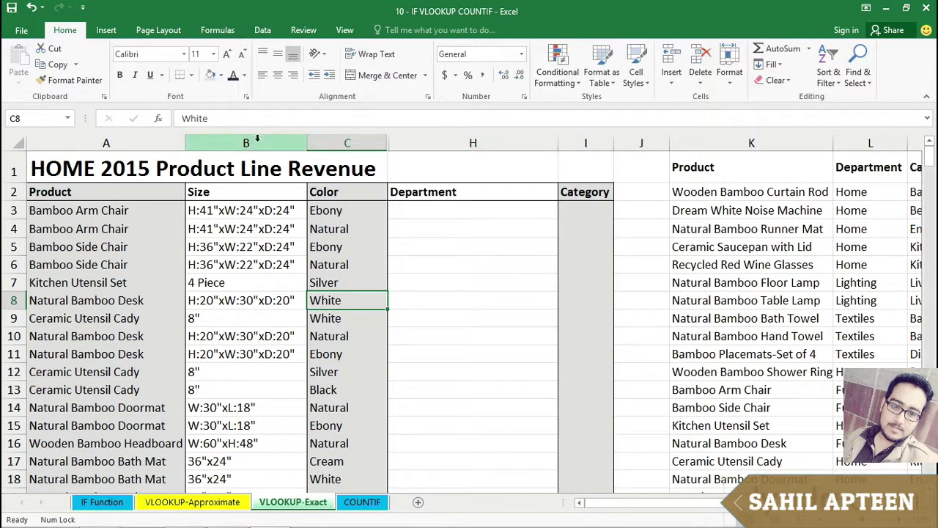
pyautogui.moveTo(248, 141); pyautogui.dragTo(325, 135)
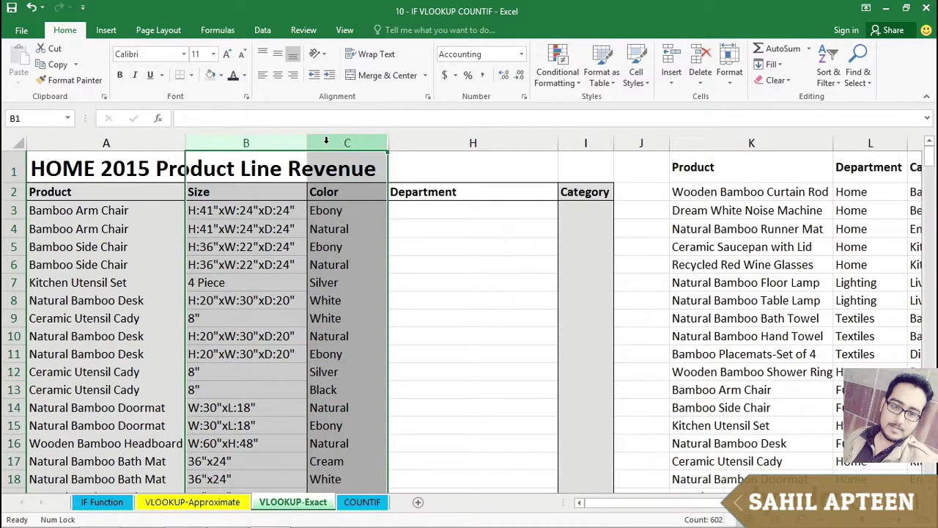
pyautogui.rightClick(327, 143)
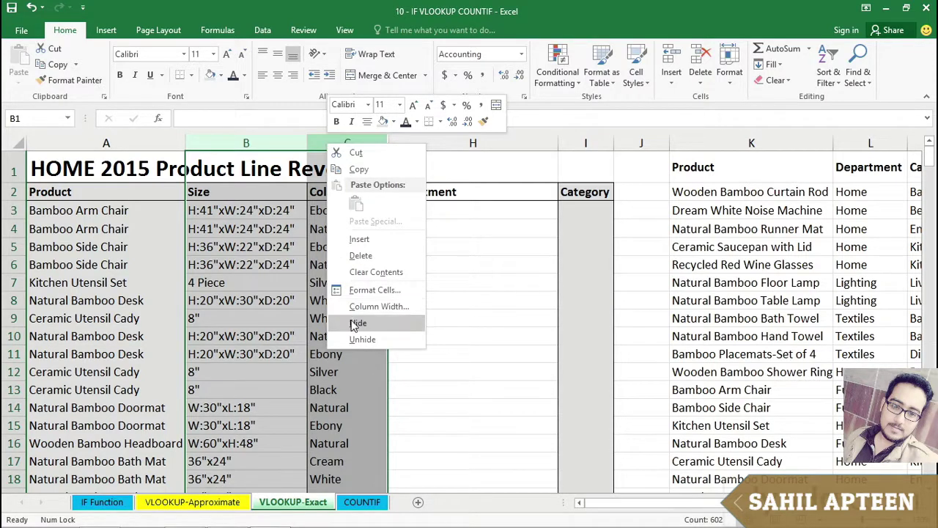
pyautogui.click(353, 323)
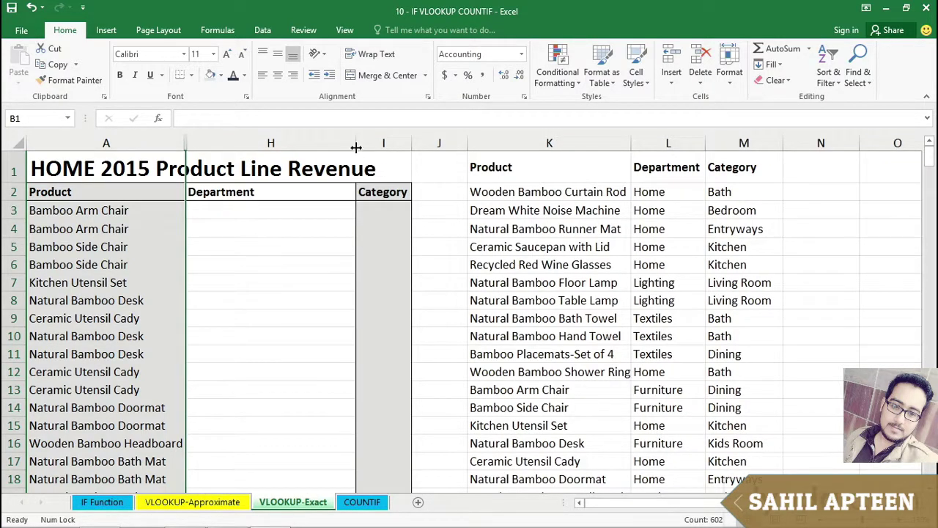
pyautogui.moveTo(357, 143); pyautogui.dragTo(420, 144)
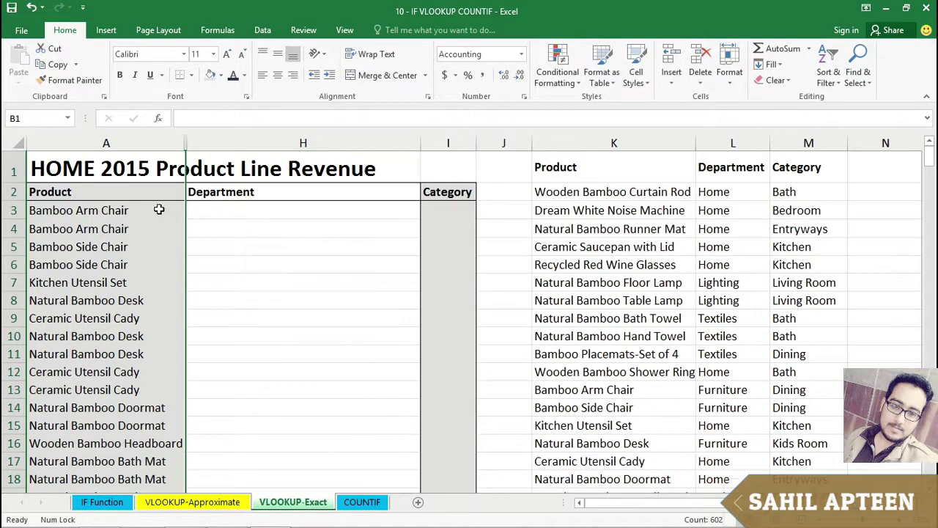
# Start a VLOOKUP formula in H3, the first Department cell, with product cell A3 as the lookup value
pyautogui.click(139, 208)
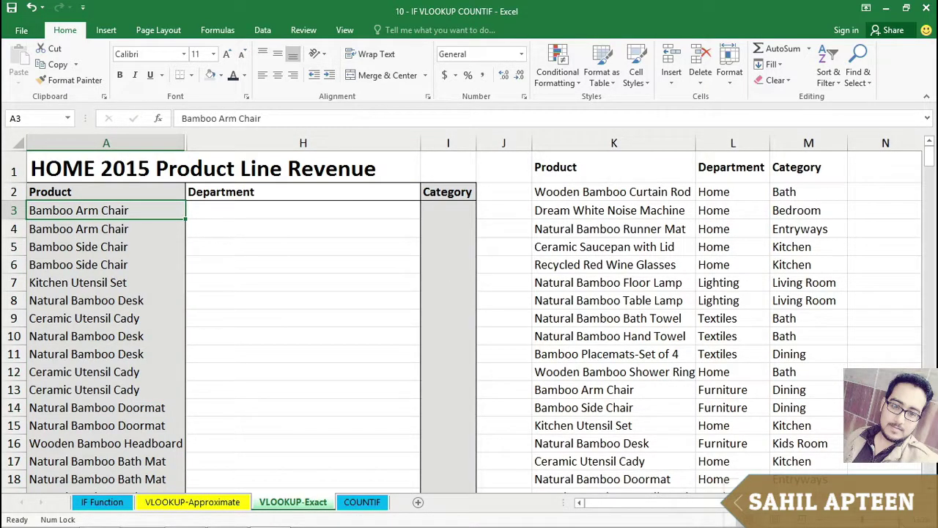
pyautogui.click(900, 520)
pyautogui.scroll(1, 824, 387)
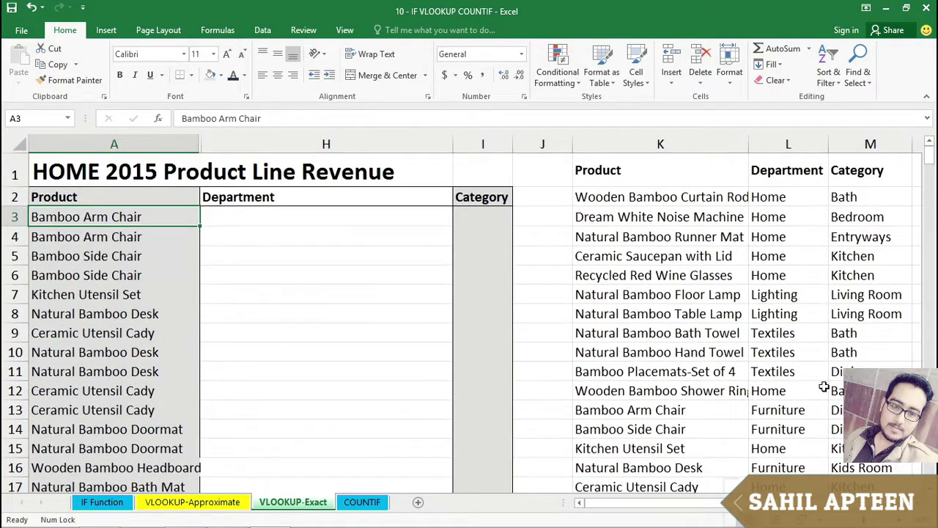
pyautogui.click(247, 214)
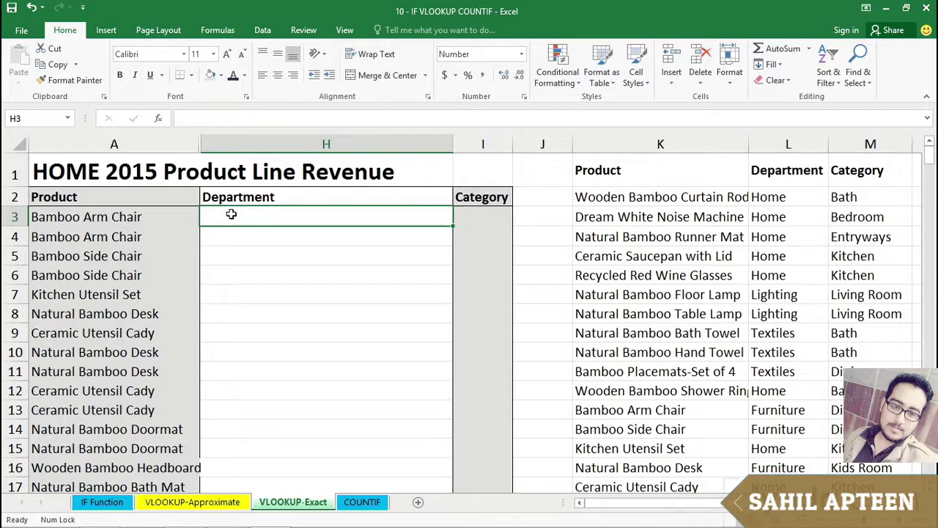
pyautogui.click(135, 216)
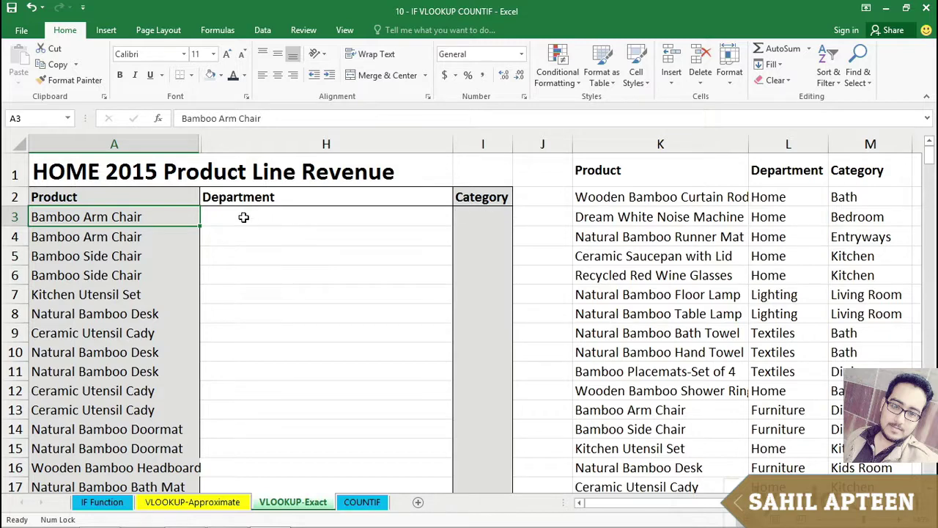
pyautogui.click(271, 215)
pyautogui.write('=vloo')
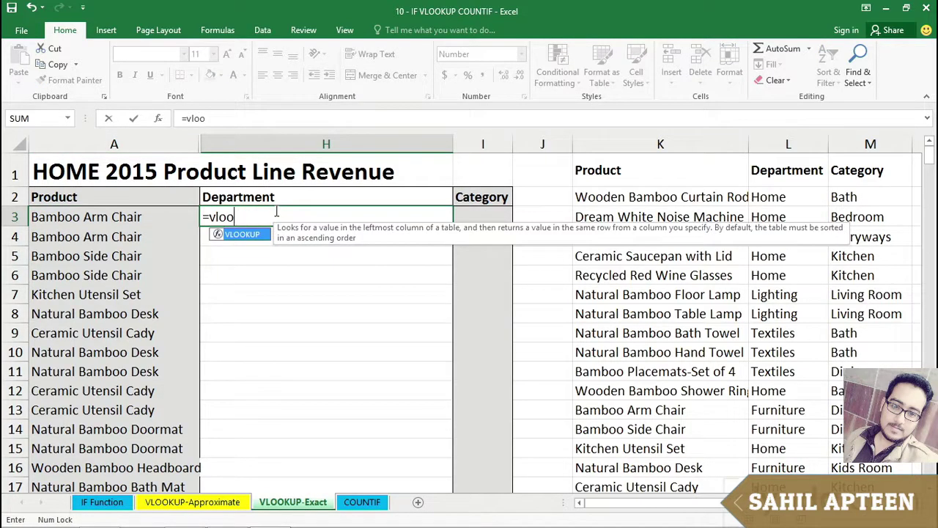
pyautogui.write('kup(')
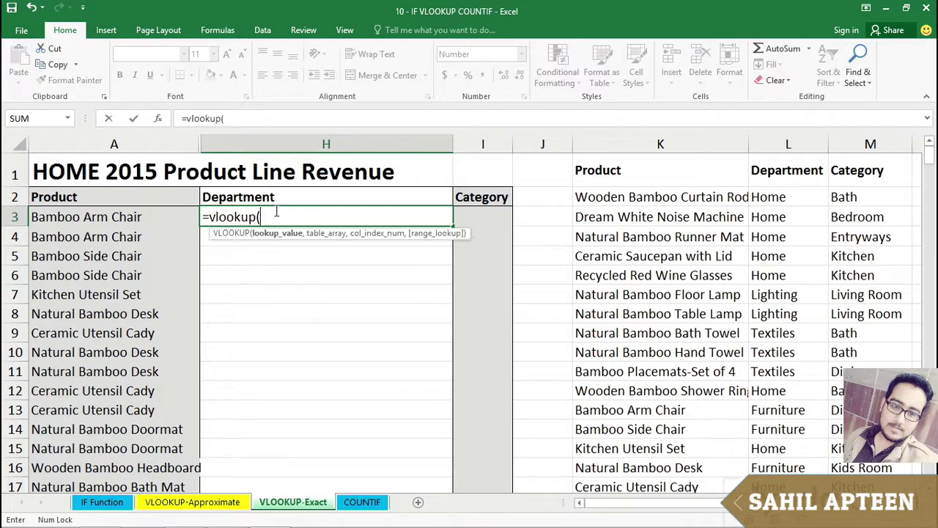
pyautogui.click(125, 217)
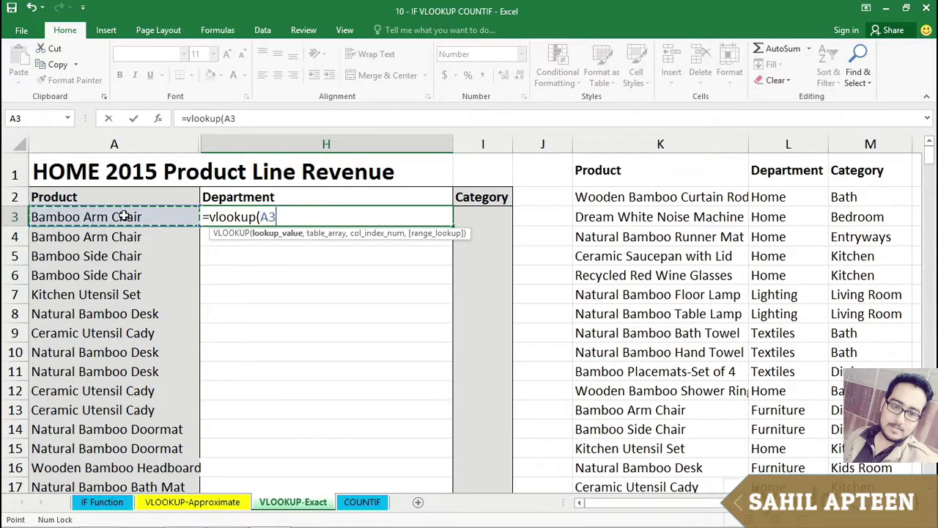
pyautogui.write(',')
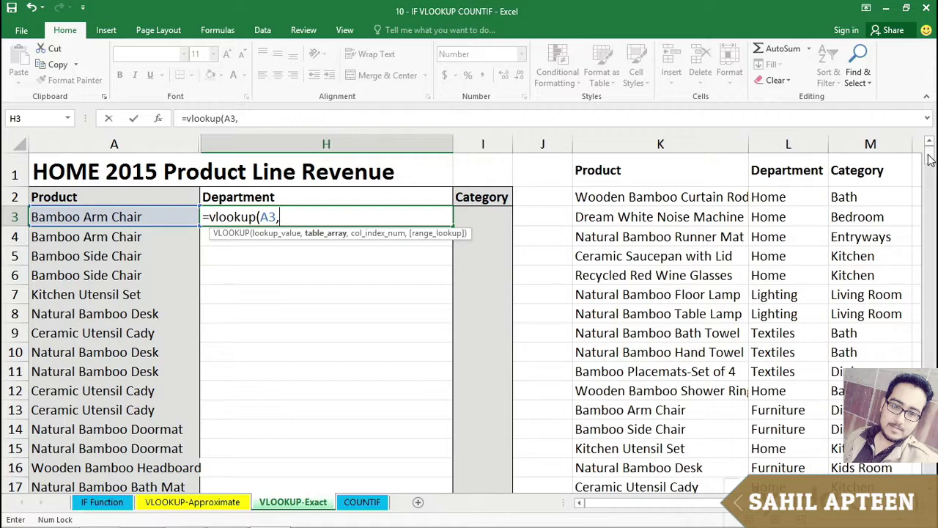
# Set the VLOOKUP's table array to the whole columns K:L and its column index number to 2
pyautogui.moveTo(930, 160)
pyautogui.mouseDown()
pyautogui.moveTo(922, 206)
pyautogui.moveTo(926, 149)
pyautogui.mouseUp()
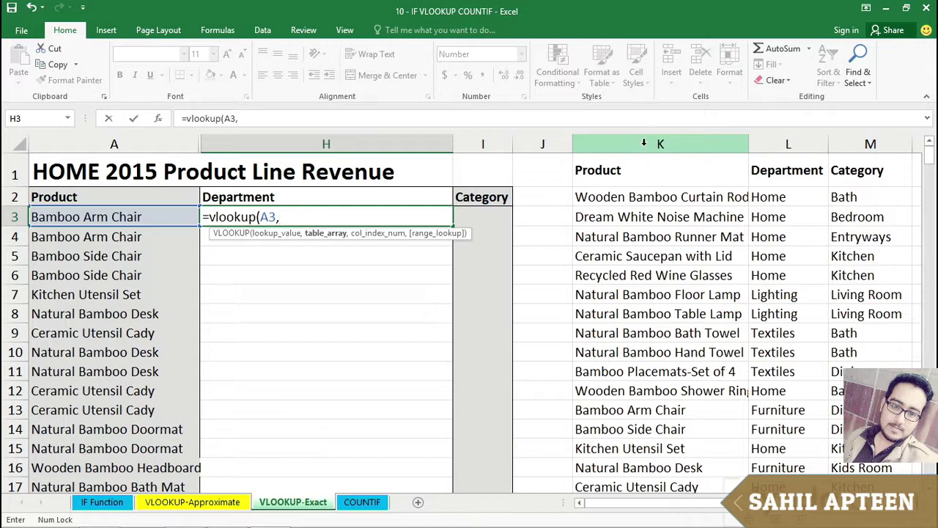
pyautogui.moveTo(644, 143); pyautogui.dragTo(761, 143)
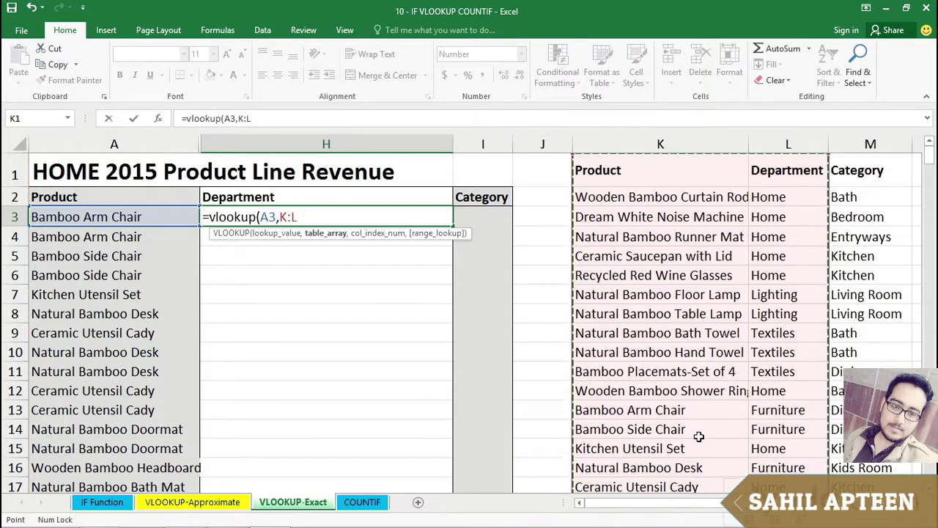
pyautogui.write(',')
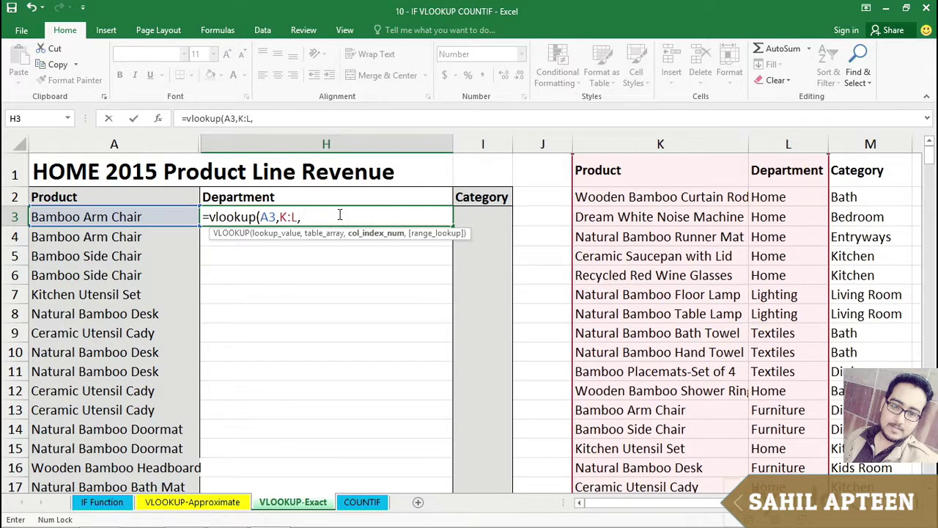
pyautogui.write('2')
pyautogui.write(',')
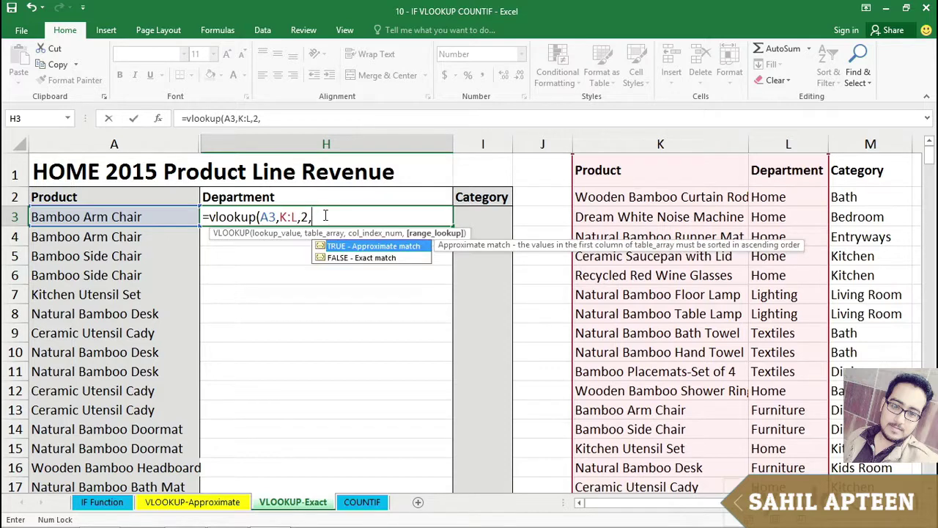
# Set the VLOOKUP's range lookup argument to FALSE for an exact match
pyautogui.click(341, 259)
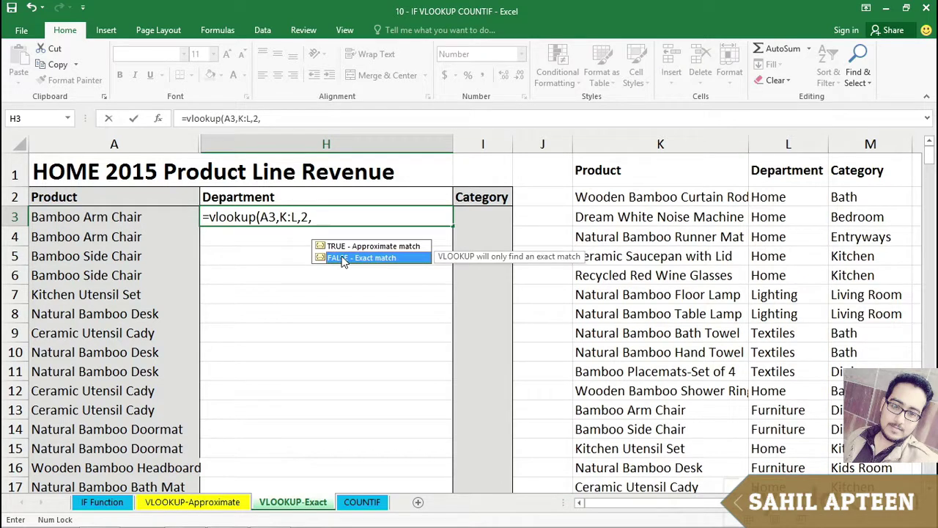
pyautogui.doubleClick(343, 259)
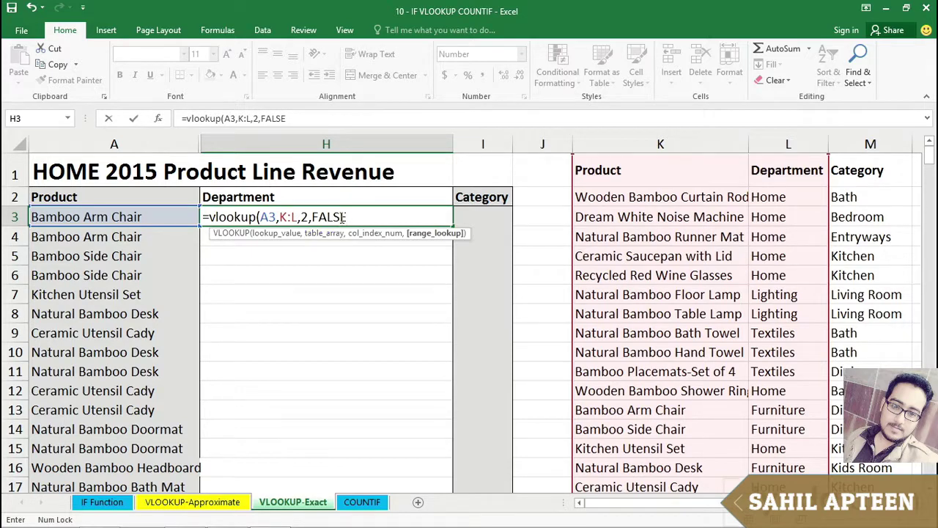
pyautogui.moveTo(351, 216); pyautogui.dragTo(314, 217)
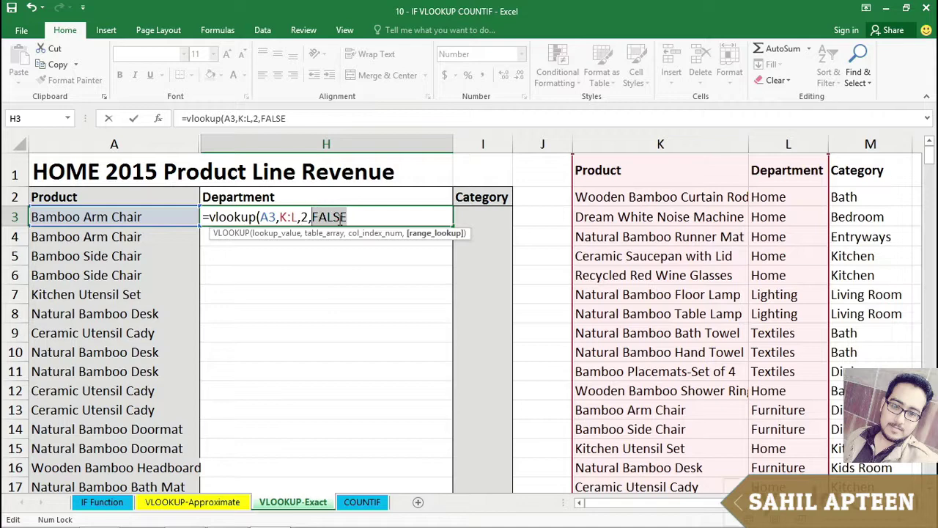
pyautogui.click(351, 214)
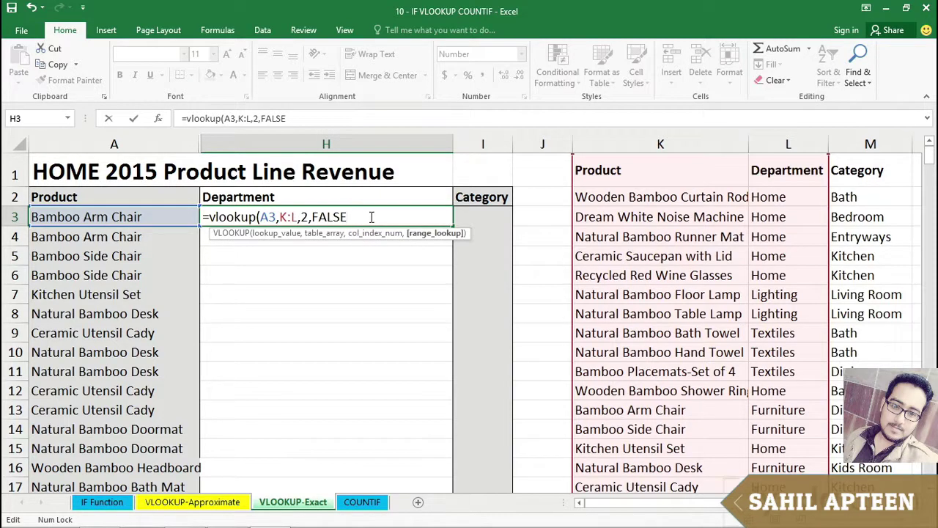
# Complete the exact-match VLOOKUP in H3 and check its result against the Bamboo Arm Chair row of the lookup table
pyautogui.press('Return')
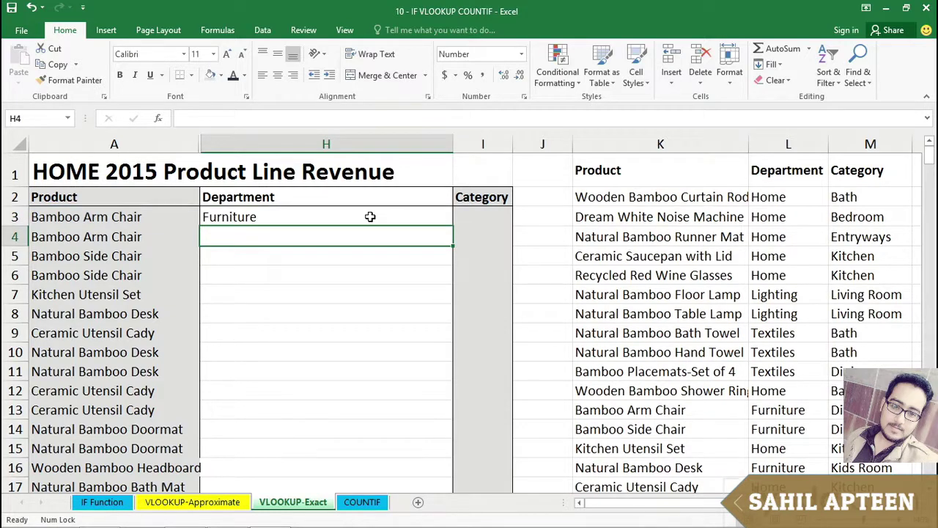
pyautogui.click(681, 408)
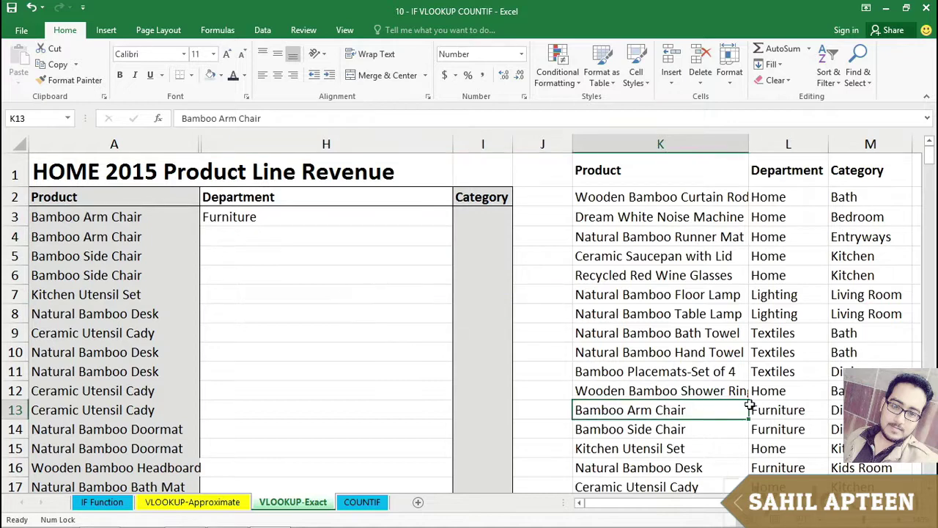
pyautogui.moveTo(750, 405); pyautogui.dragTo(761, 404)
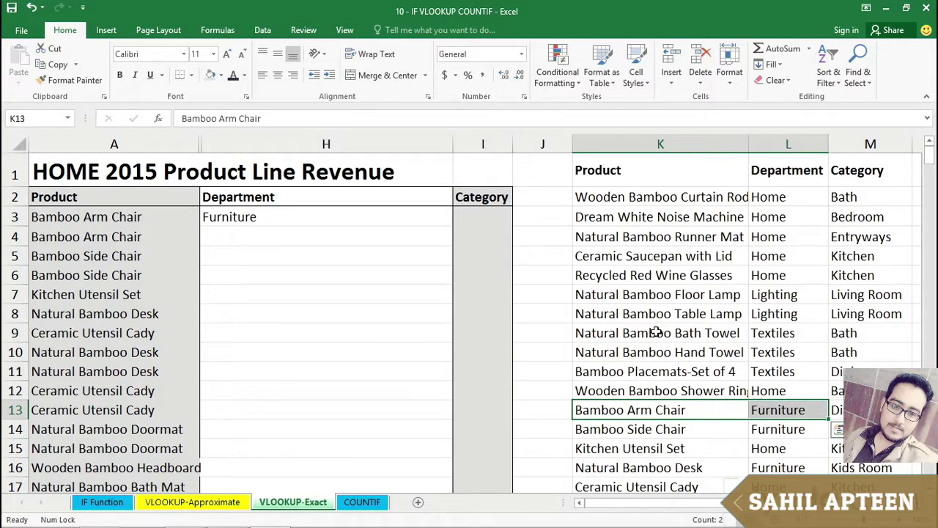
# Review the K:L table array in H3's formula and fill the formula down the whole Department column
pyautogui.click(383, 216)
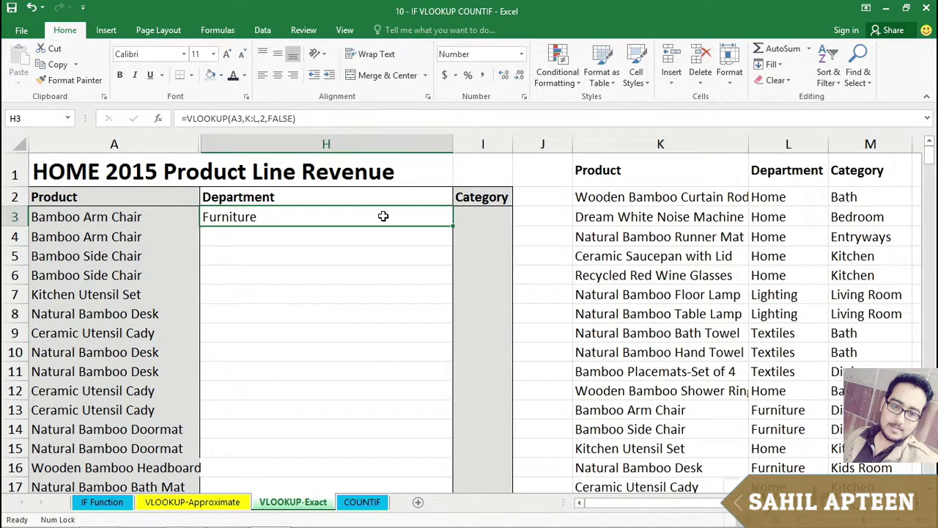
pyautogui.doubleClick(383, 216)
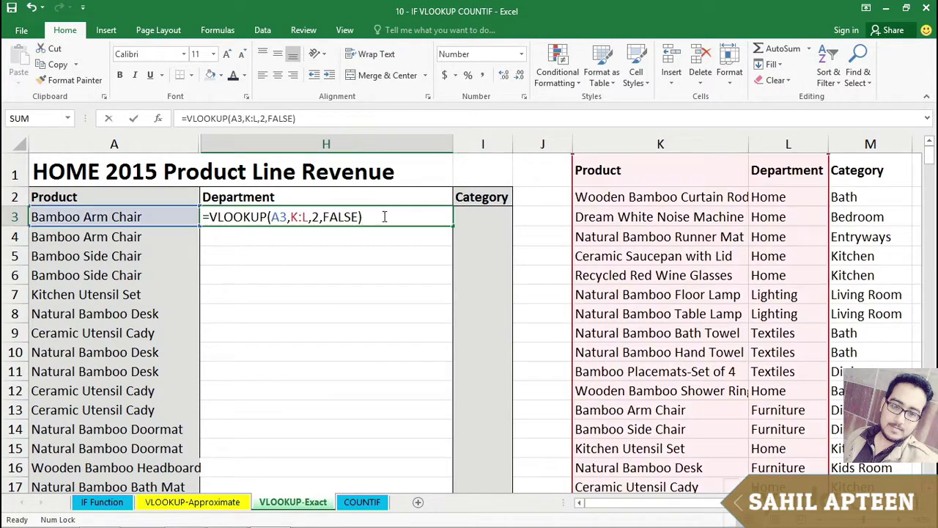
pyautogui.click(292, 217)
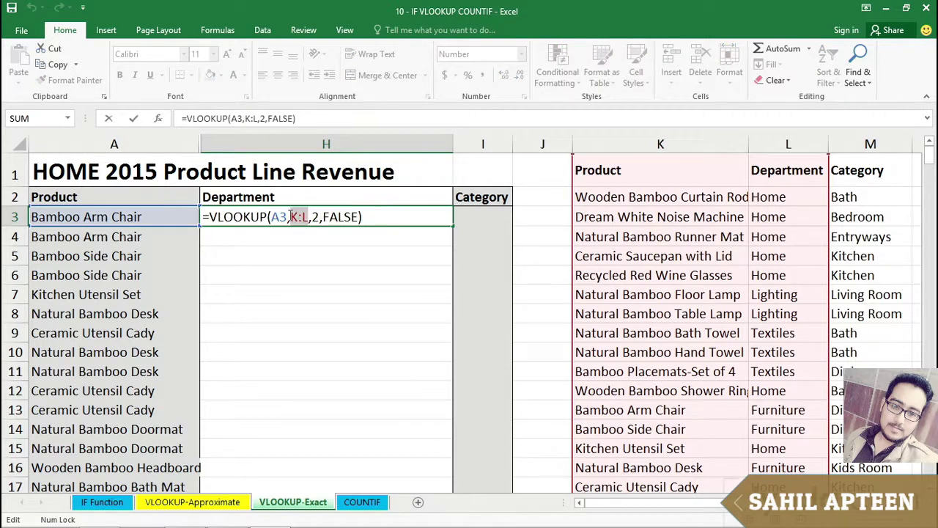
pyautogui.click(368, 213)
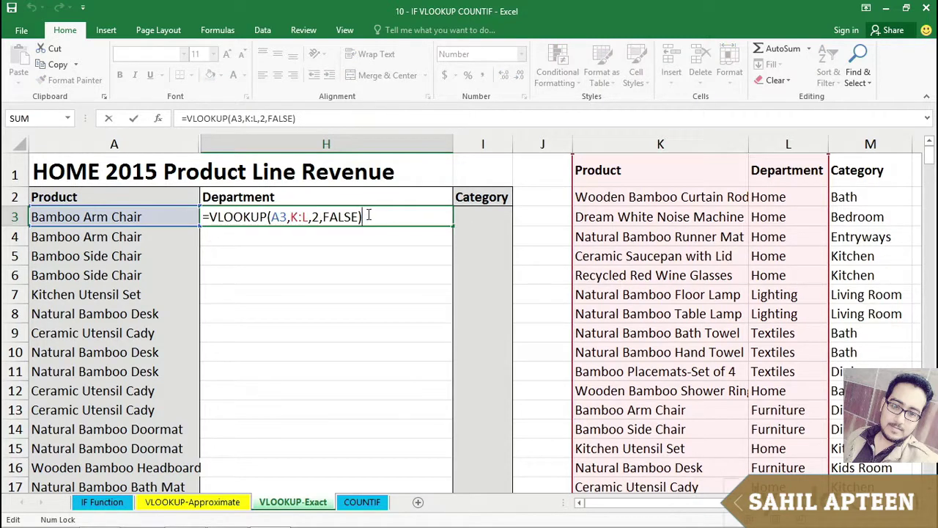
pyautogui.hotkey('ctrl', 'Return')
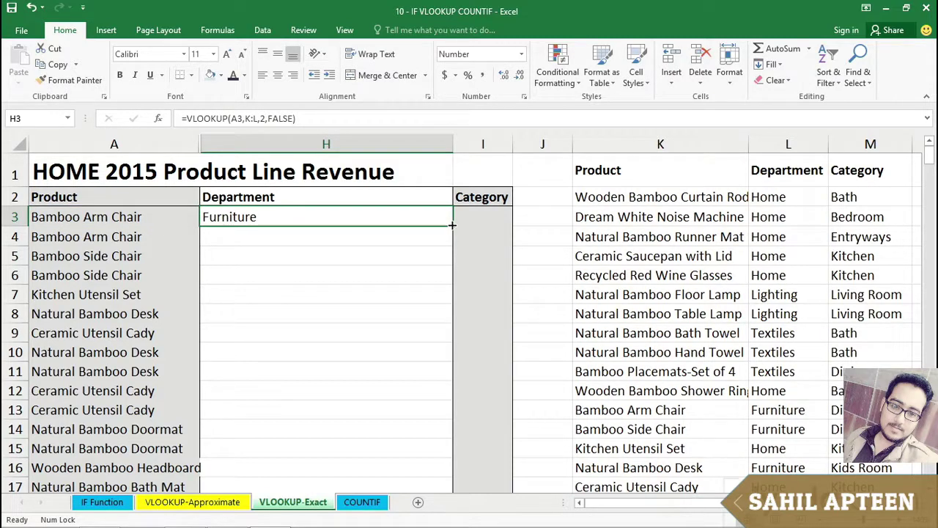
pyautogui.doubleClick(452, 225)
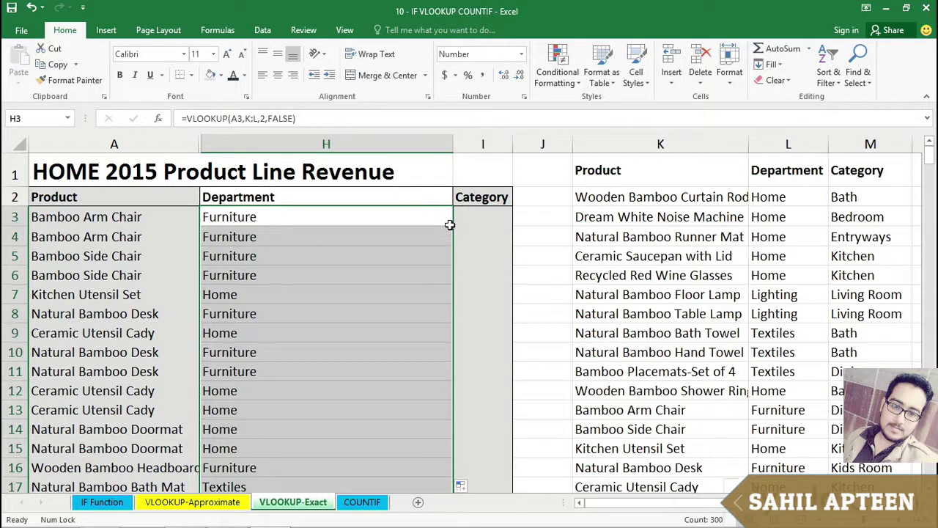
pyautogui.moveTo(135, 213); pyautogui.dragTo(136, 266)
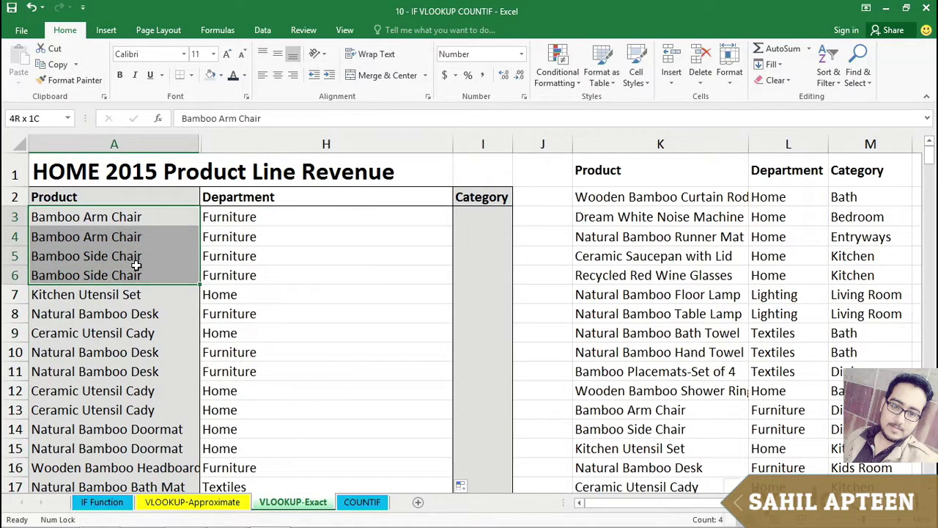
# Copy the text of the VLOOKUP formula in H3, without its equals sign, leaving the cell unchanged
pyautogui.click(280, 217)
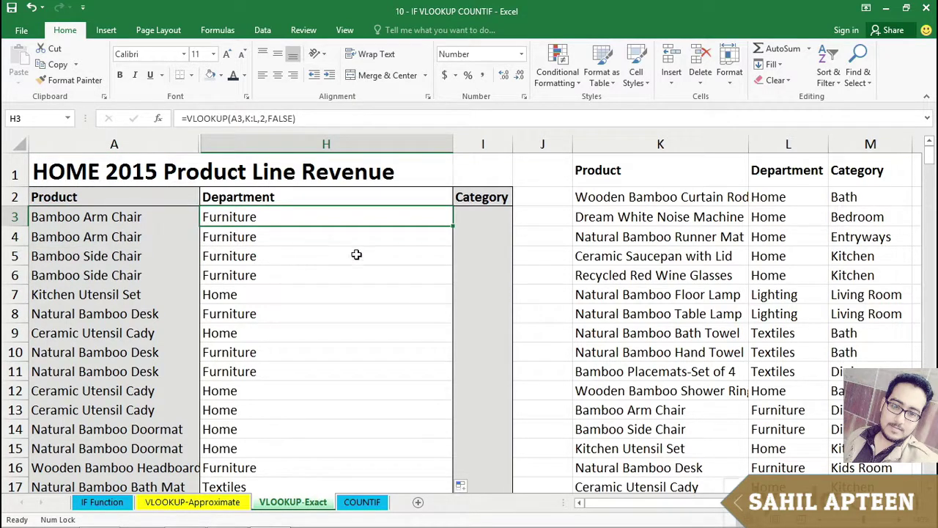
pyautogui.doubleClick(272, 217)
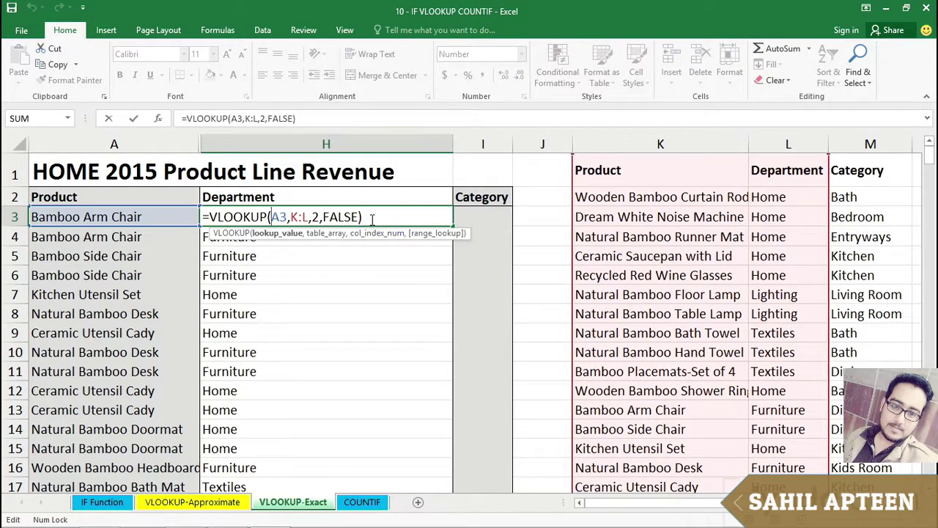
pyautogui.moveTo(365, 217); pyautogui.dragTo(211, 218)
pyautogui.hotkey('ctrl', 'c')
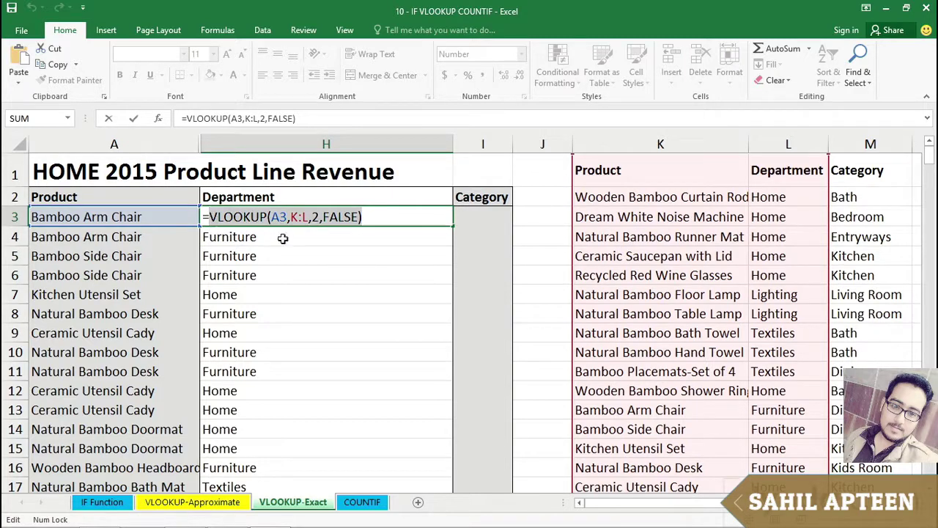
pyautogui.press('Escape')
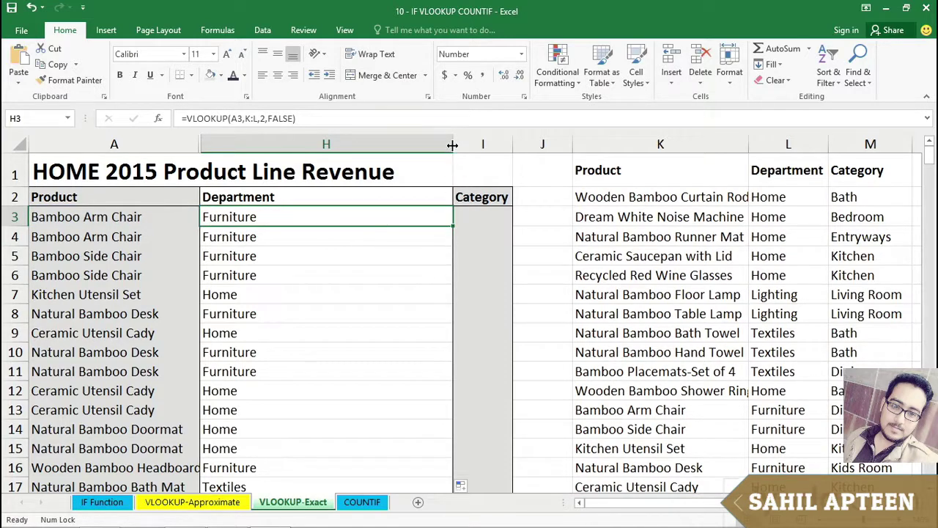
# Narrow the Department column H to fit its heading and widen the Category column I to make room for a formula
pyautogui.moveTo(454, 145); pyautogui.dragTo(280, 148)
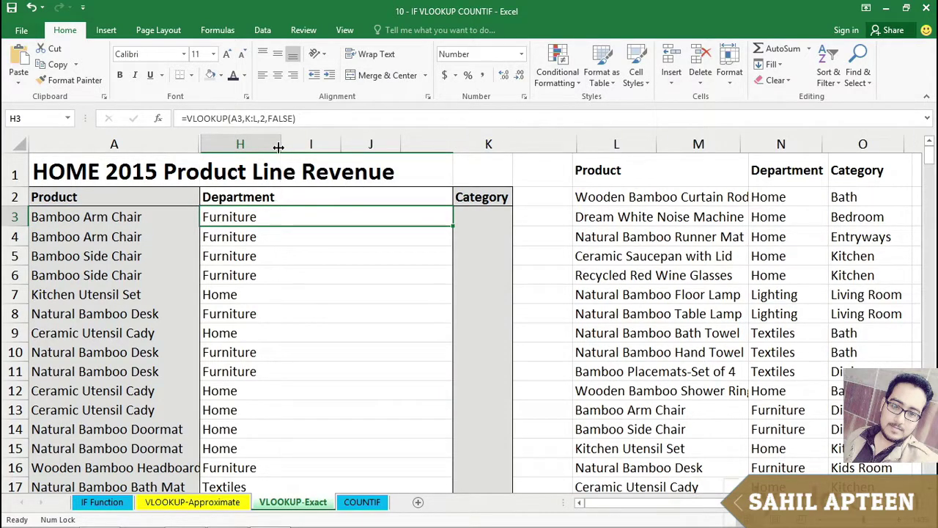
pyautogui.click(301, 215)
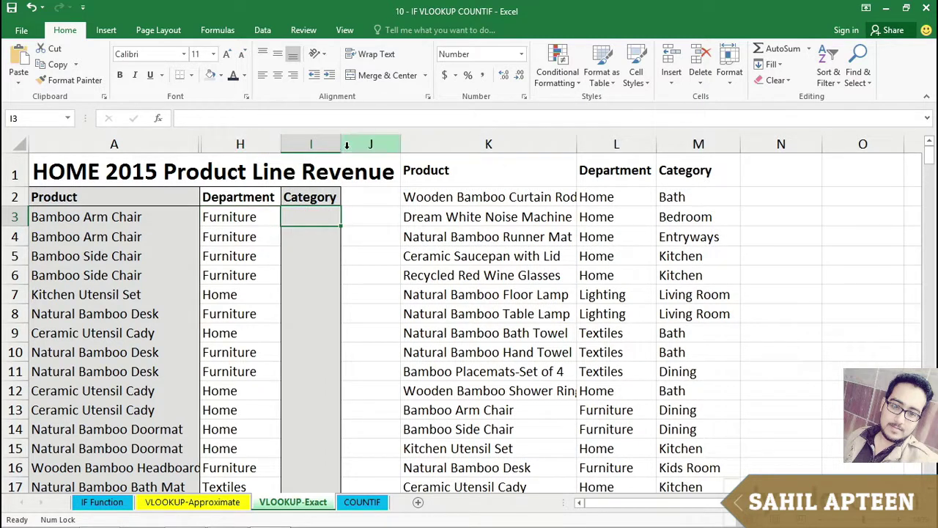
pyautogui.moveTo(342, 145); pyautogui.dragTo(507, 144)
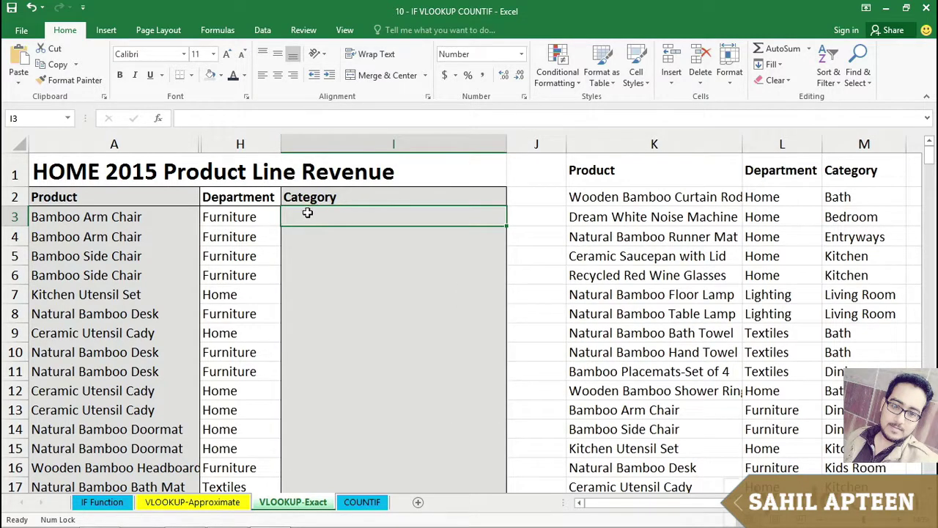
# Enter the copied VLOOKUP formula in I3, with the table array set to columns K:M and the column index number to 3
pyautogui.write('=VLOOKUP(A3,K:L,2,FALSE)')
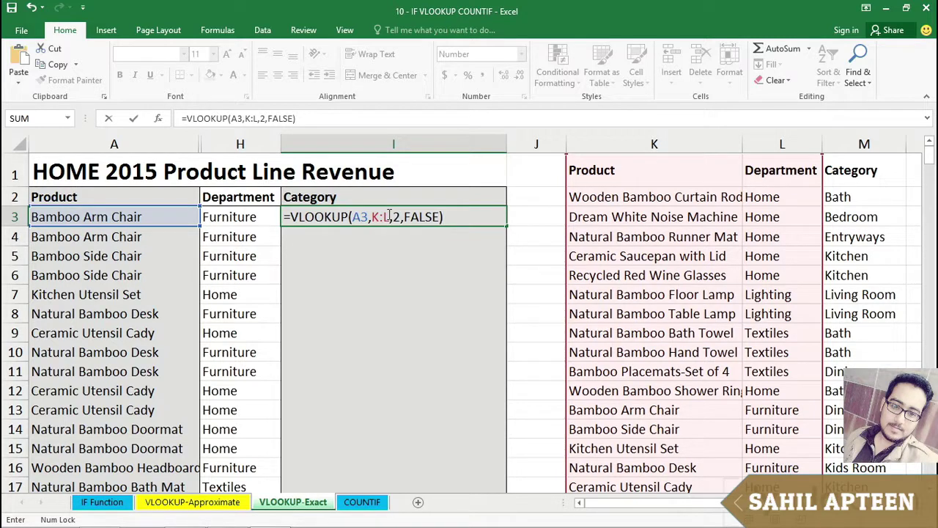
pyautogui.doubleClick(375, 217)
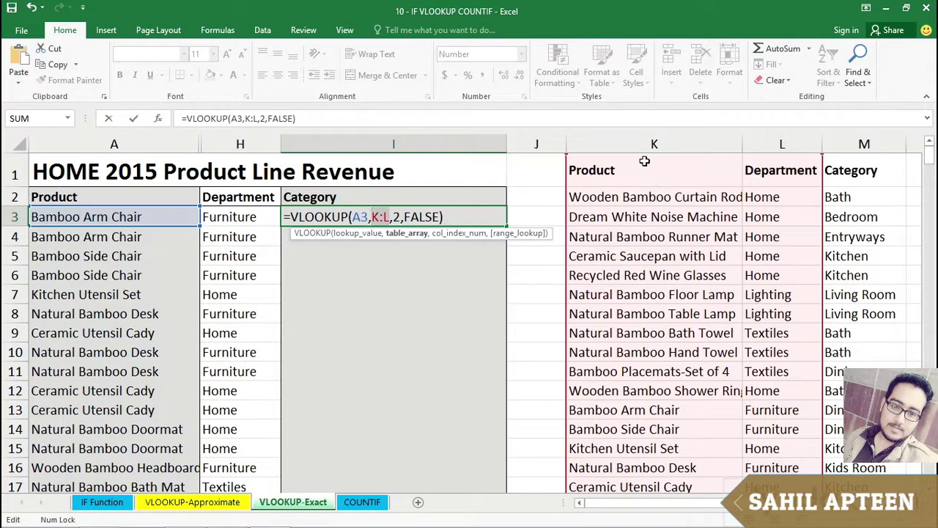
pyautogui.moveTo(647, 144); pyautogui.dragTo(836, 144)
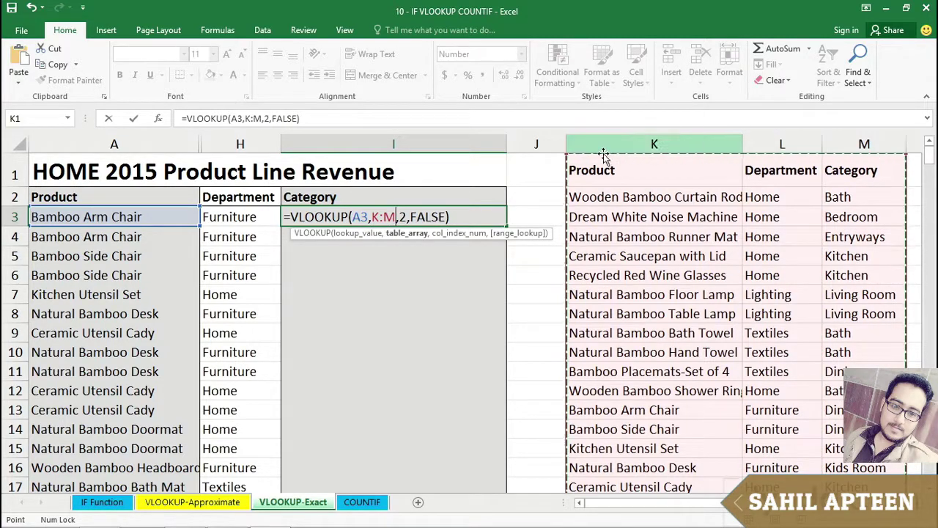
pyautogui.click(402, 217)
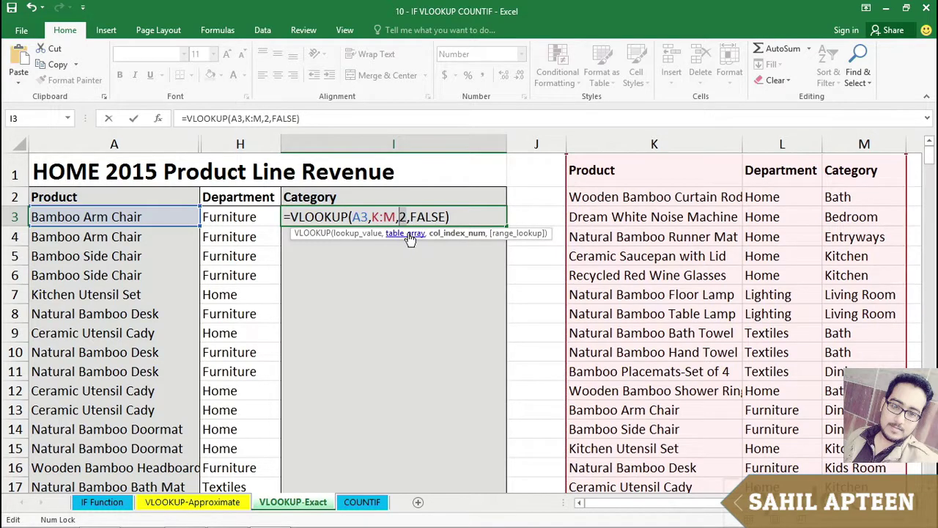
pyautogui.write('3')
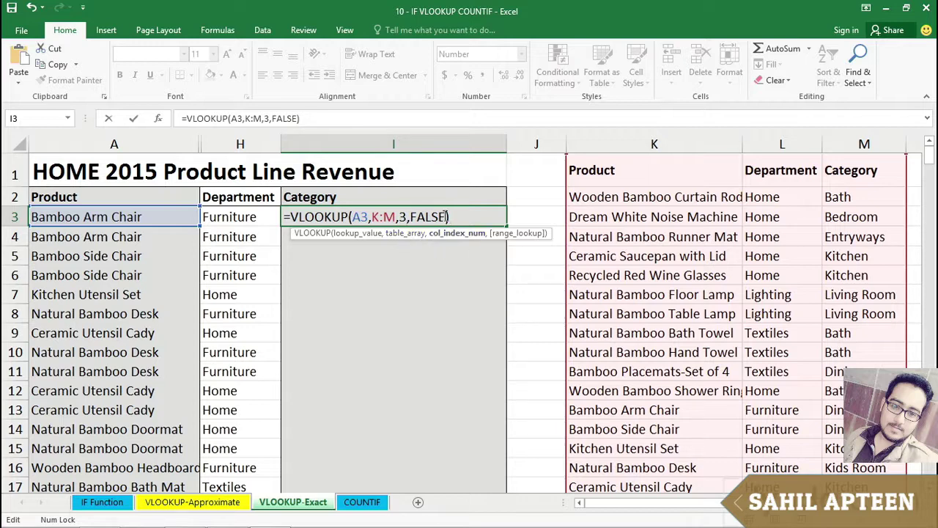
# Replace FALSE with 0 as the range lookup argument in I3's VLOOKUP and complete the formula
pyautogui.moveTo(446, 216); pyautogui.dragTo(412, 214)
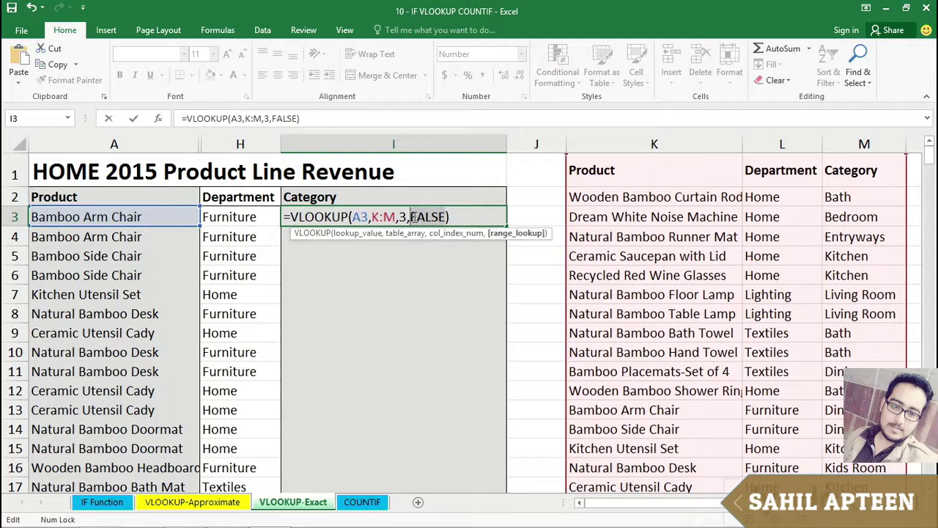
pyautogui.write('0')
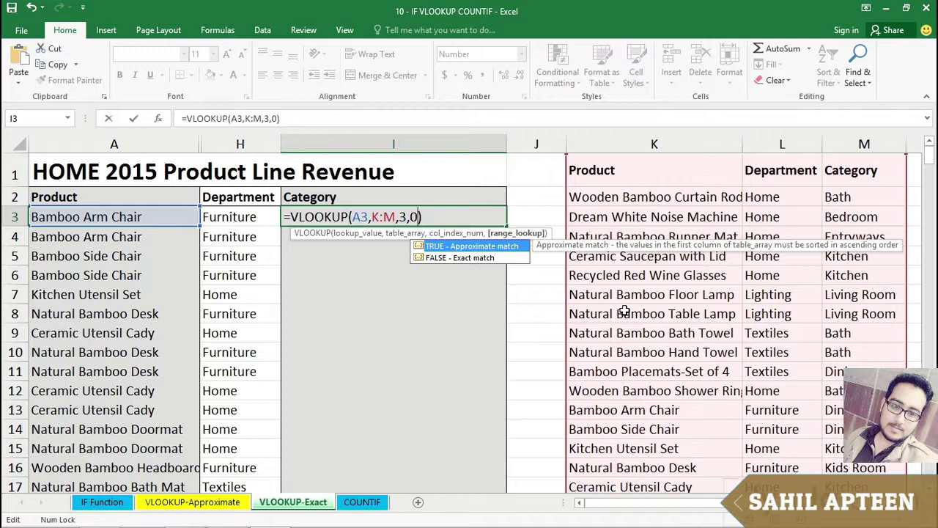
pyautogui.press('Return')
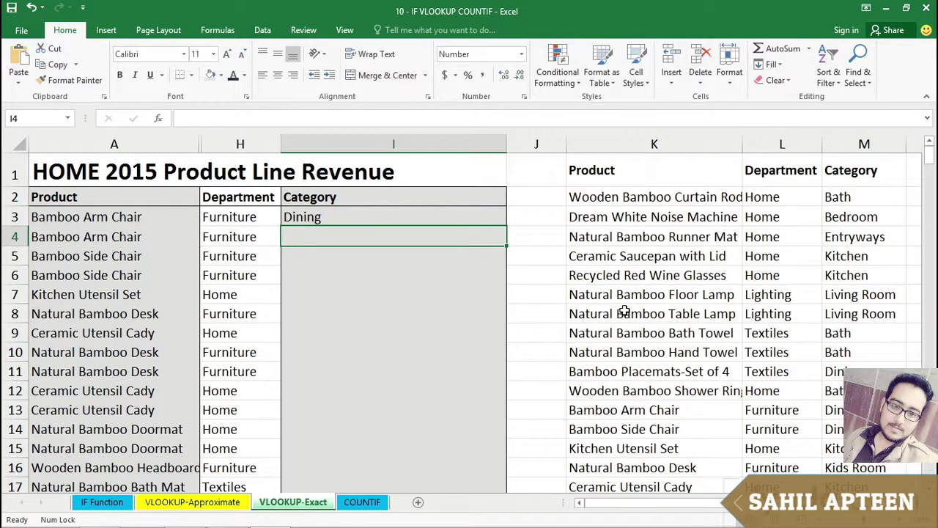
# Fill the I3 formula down the whole Category column and review the VLOOKUP in the first cell
pyautogui.click(379, 216)
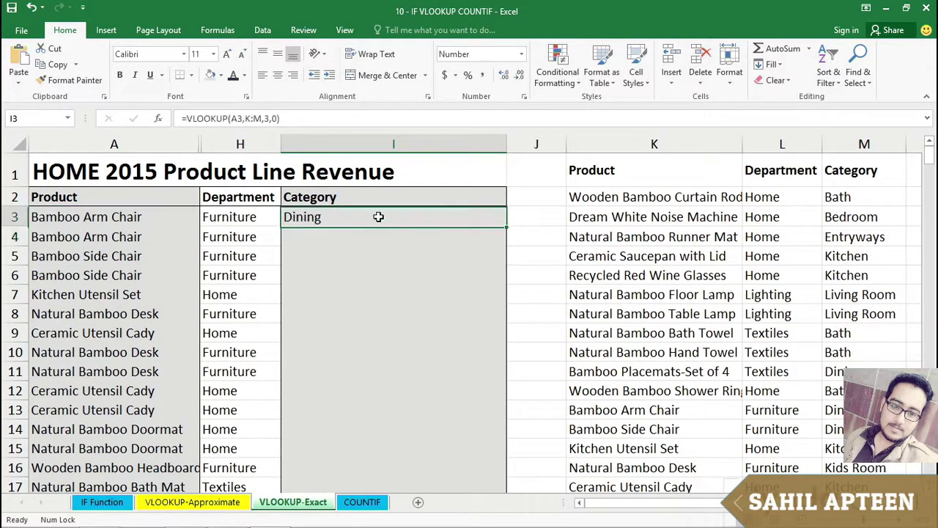
pyautogui.doubleClick(507, 227)
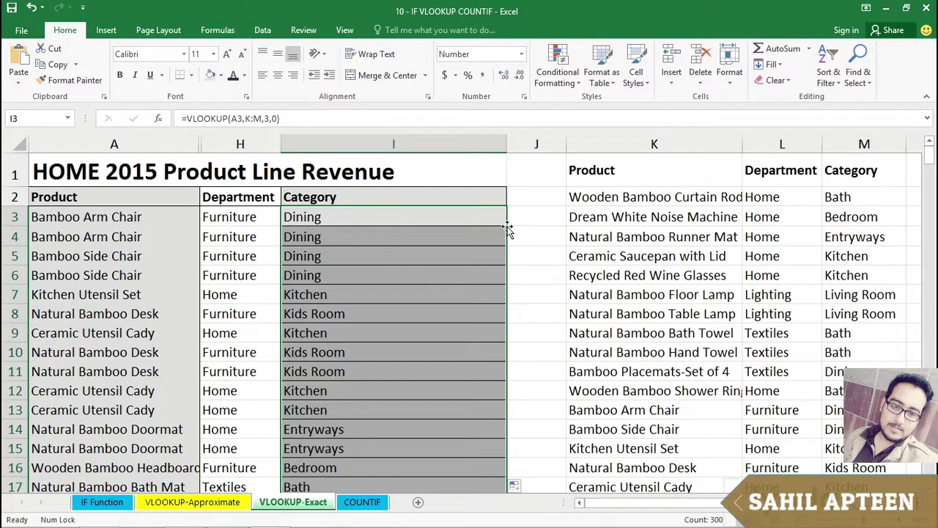
pyautogui.click(433, 216)
pyautogui.click(432, 277)
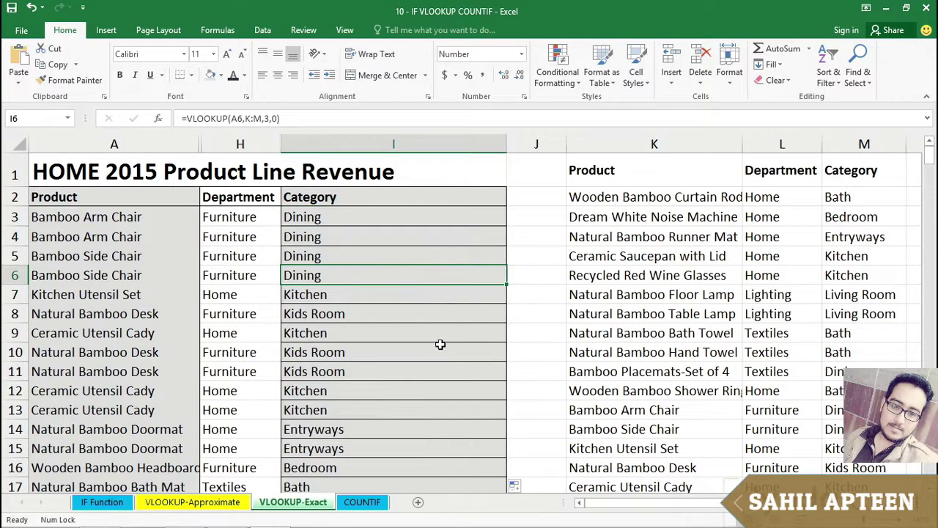
pyautogui.doubleClick(357, 217)
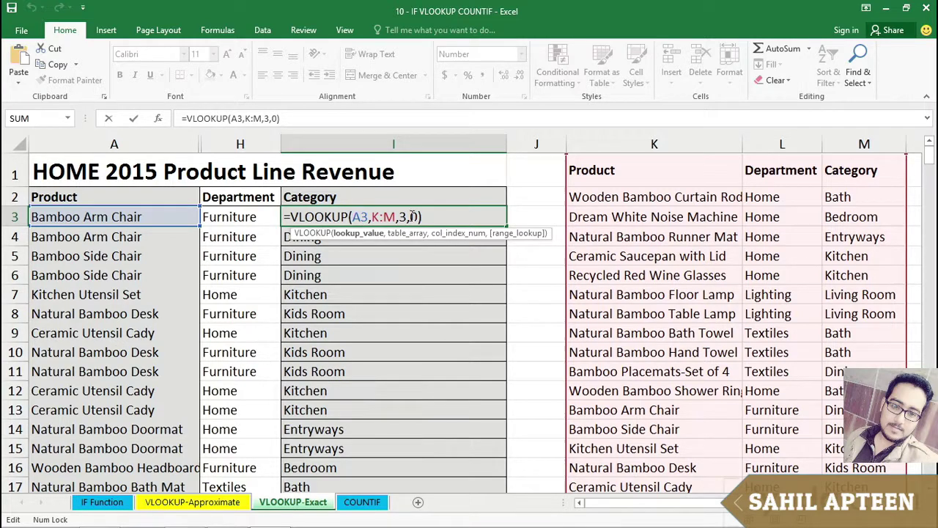
pyautogui.press('Escape')
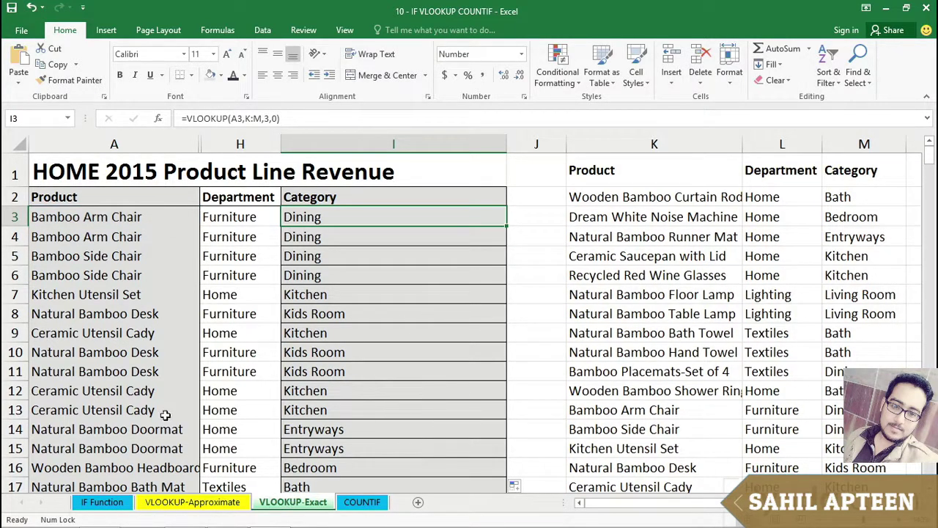
# Add a trailing space after the product name Bamboo Arm Chair in A3
pyautogui.click(83, 214)
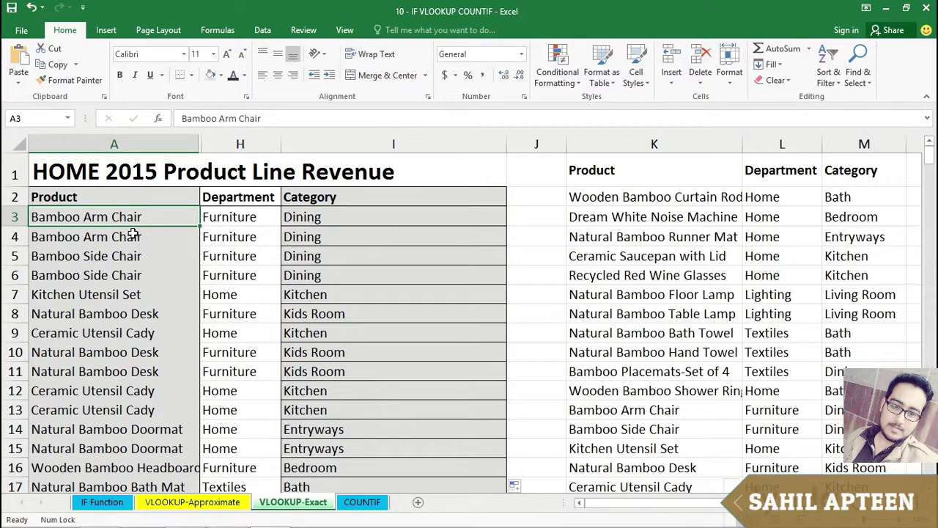
pyautogui.doubleClick(146, 214)
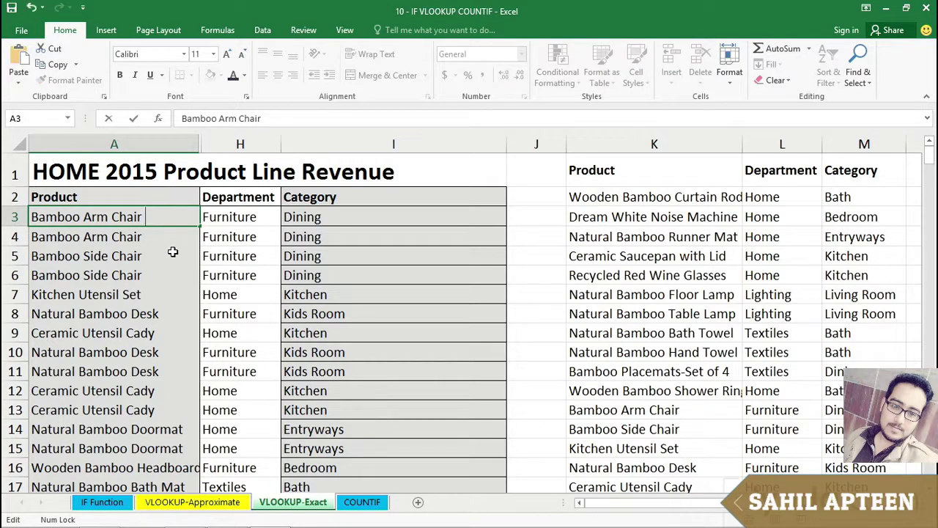
pyautogui.press('Return')
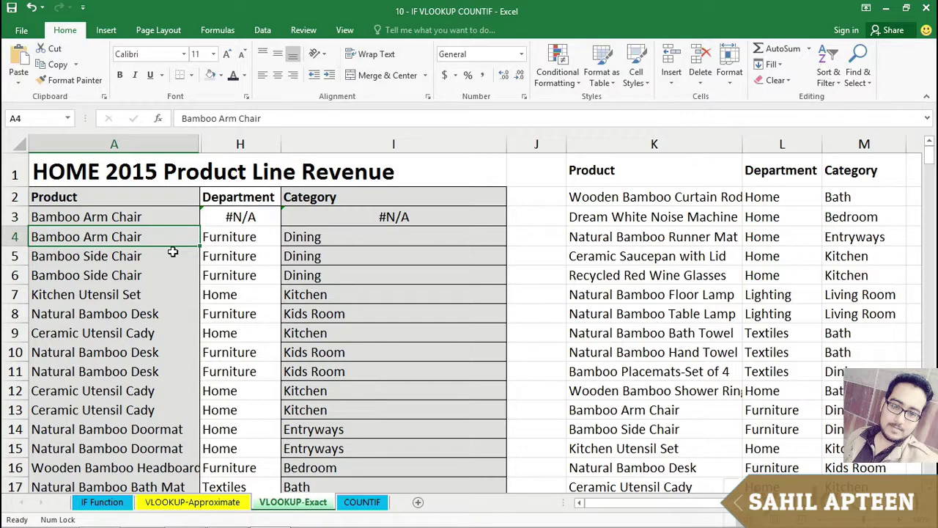
# Wrap the lookup value A3 in TRIM within I3's VLOOKUP and fill the formula down the Category column
pyautogui.click(360, 216)
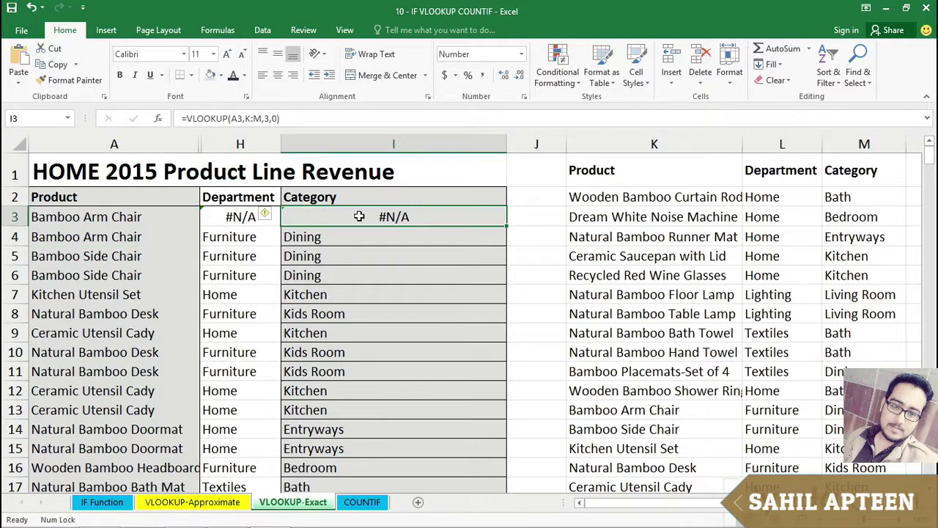
pyautogui.doubleClick(359, 216)
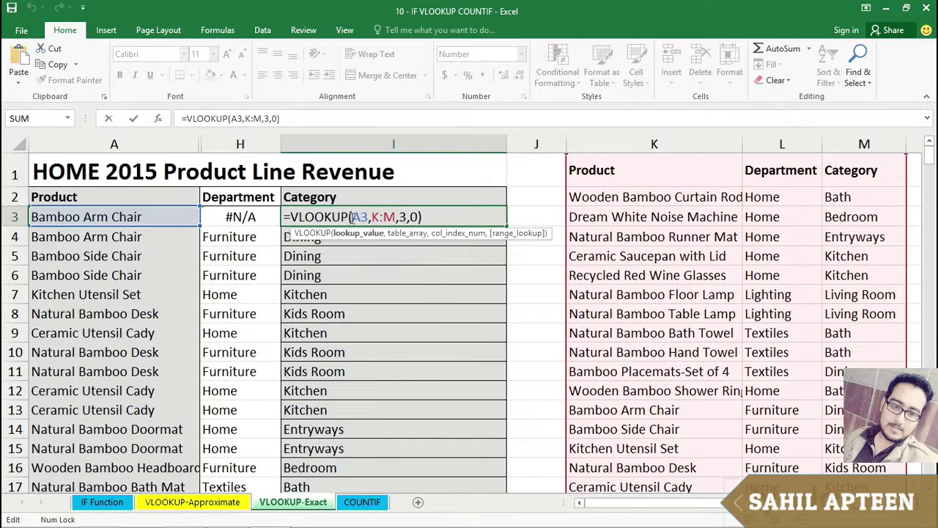
pyautogui.click(353, 216)
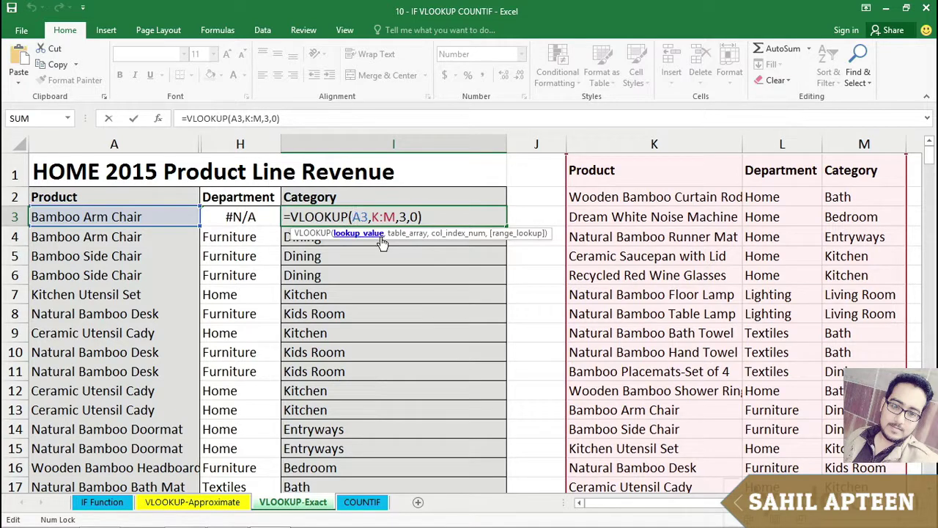
pyautogui.write('trim')
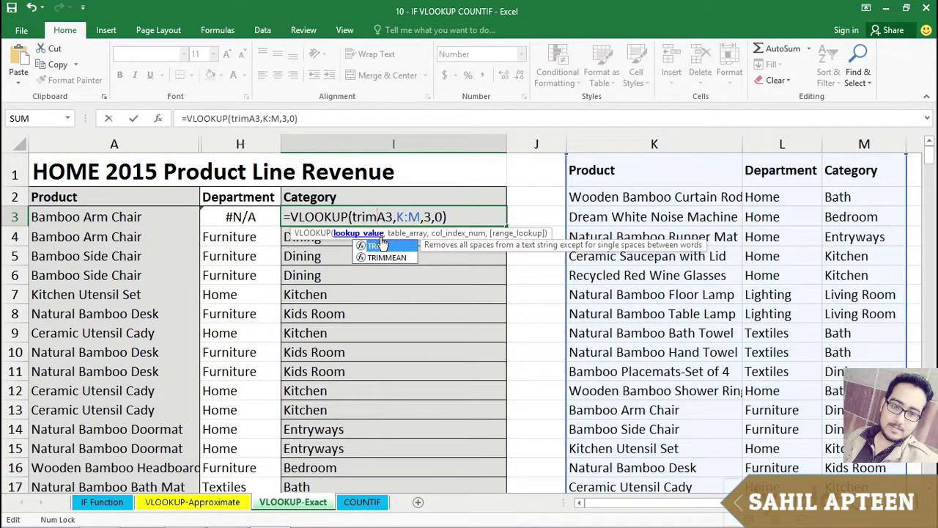
pyautogui.write('(A3')
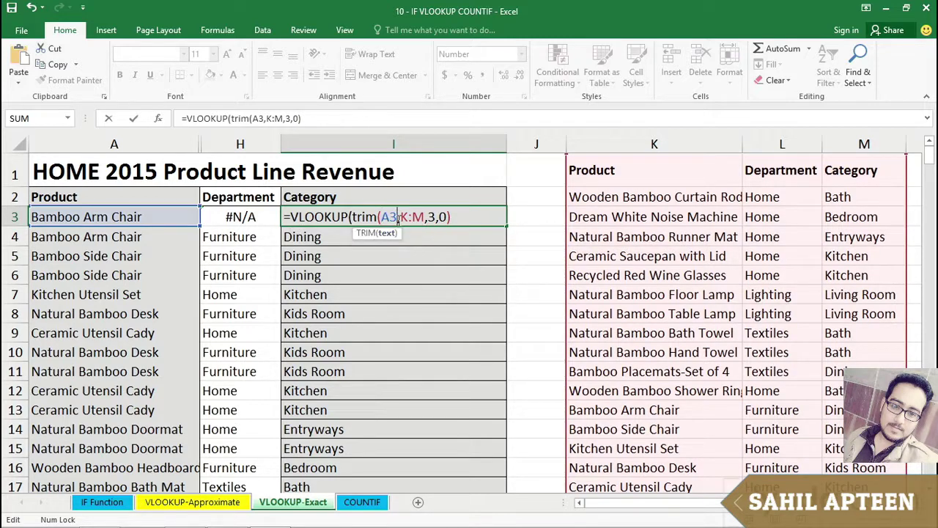
pyautogui.write(')')
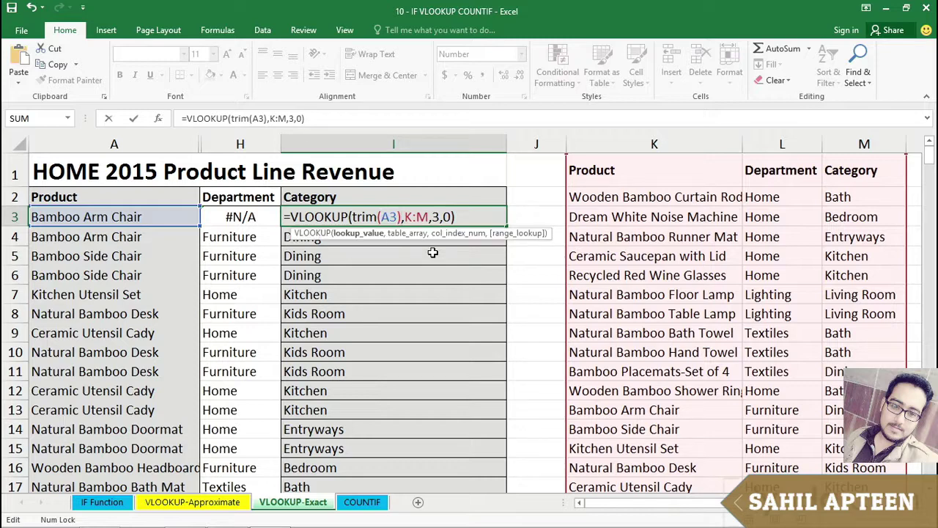
pyautogui.press('Return')
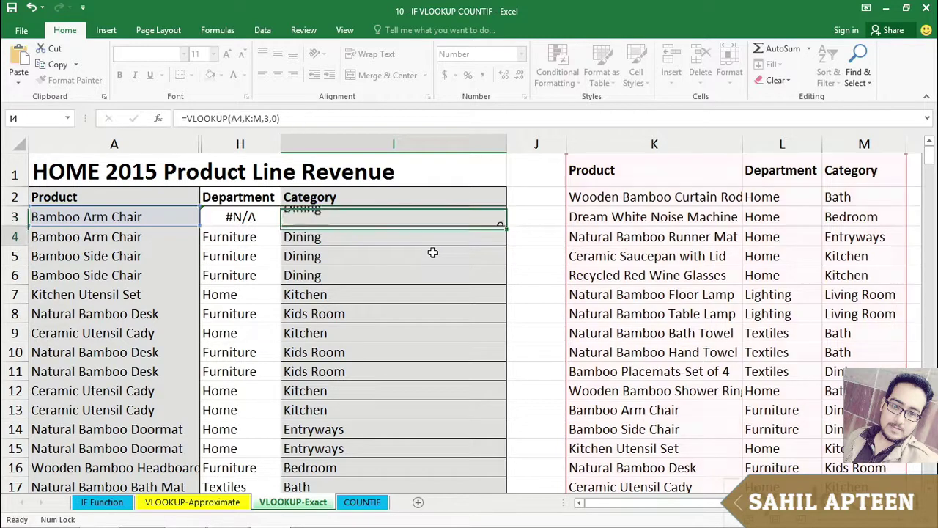
pyautogui.click(441, 214)
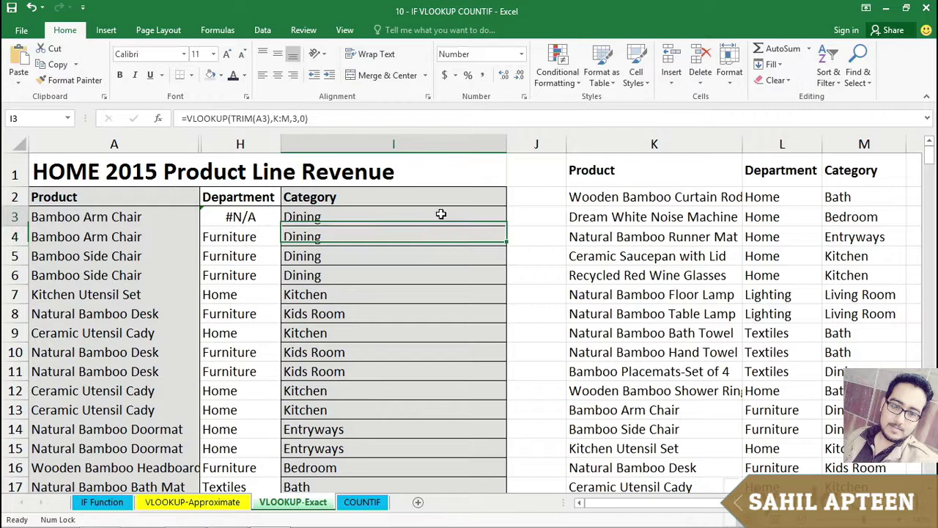
pyautogui.doubleClick(506, 227)
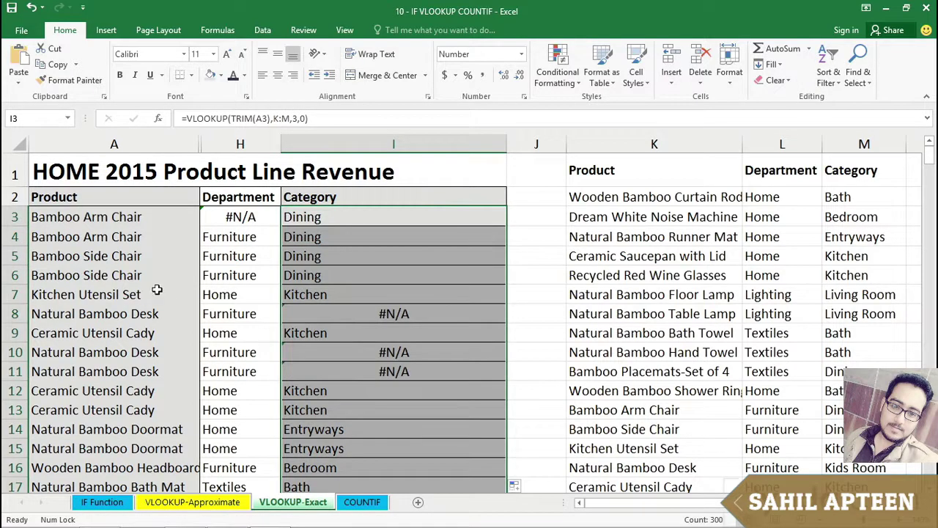
# Add an extra space between Bamboo and Arm Chair in the product name in A4
pyautogui.click(83, 236)
pyautogui.doubleClick(83, 236)
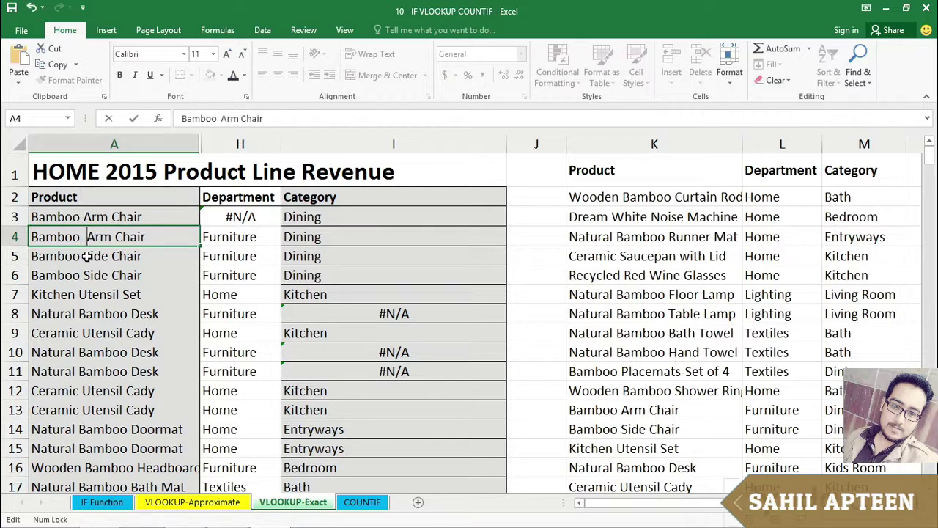
pyautogui.press('Return')
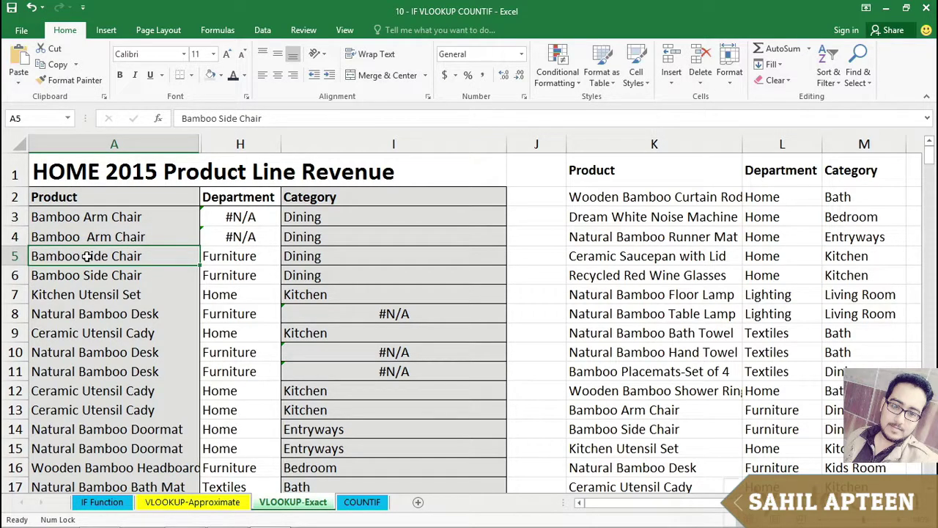
# Compare the Department VLOOKUPs in H3 and H4 with the TRIM-based one in I4, and check the product names in A4 and K13
pyautogui.click(137, 237)
pyautogui.click(247, 218)
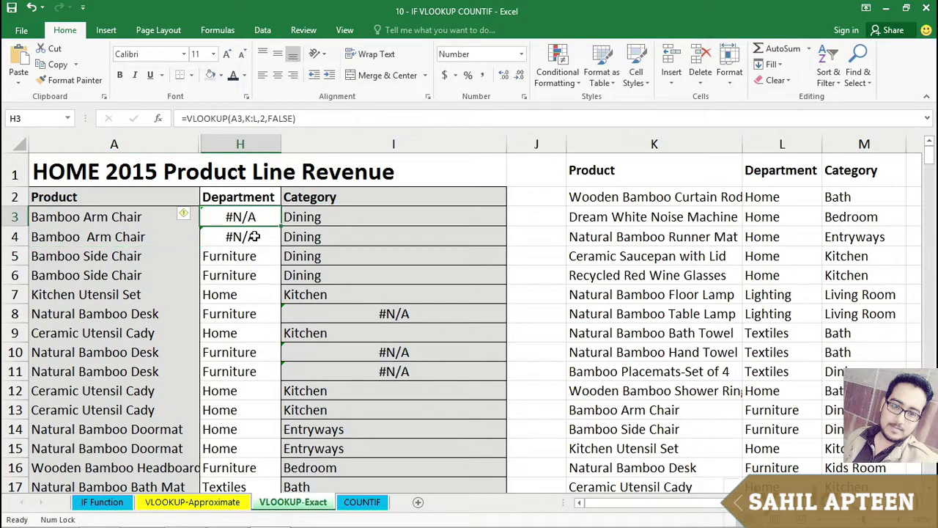
pyautogui.click(252, 236)
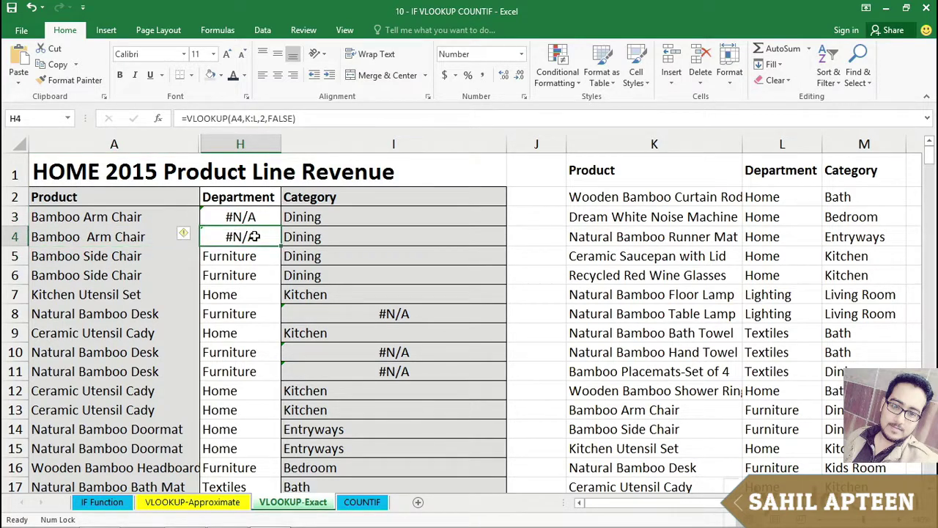
pyautogui.click(382, 236)
pyautogui.doubleClick(383, 236)
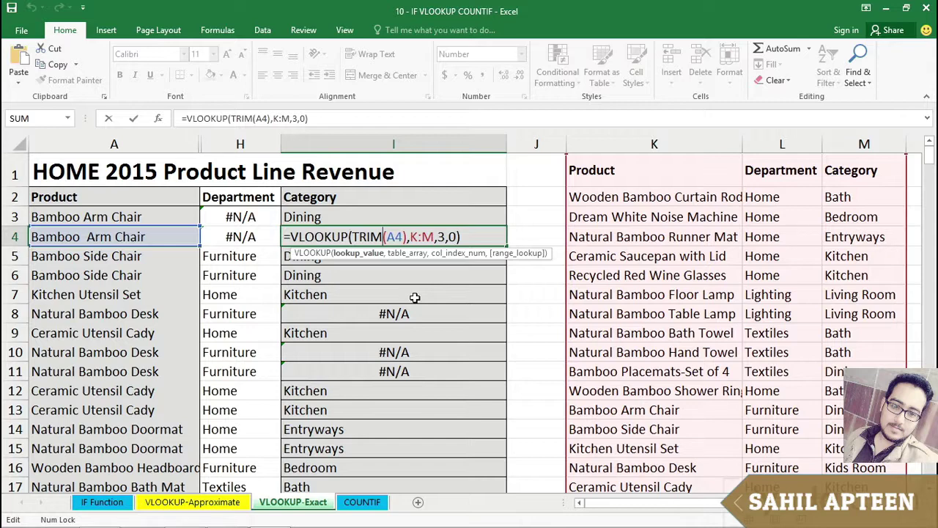
pyautogui.press('Escape')
pyautogui.click(129, 239)
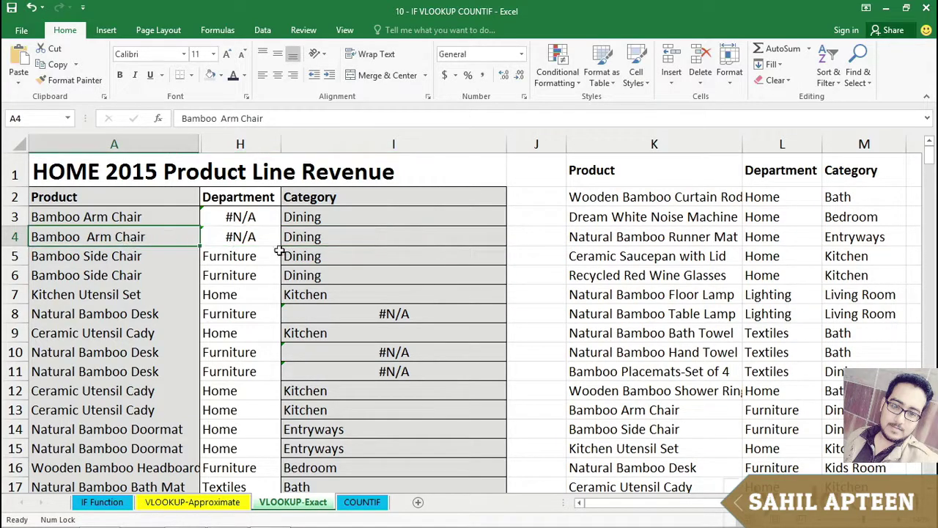
pyautogui.click(686, 411)
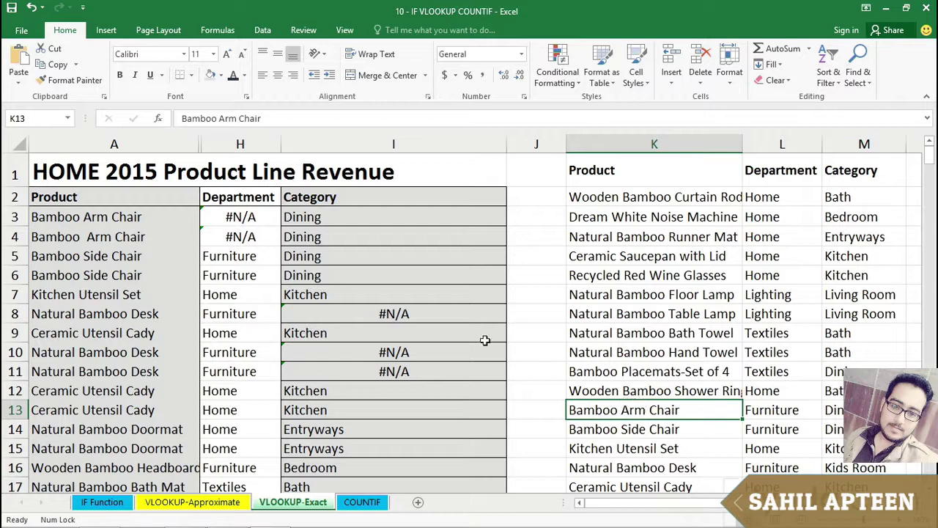
# Review the TRIM lookup value and the range lookup argument in I3's VLOOKUP formula
pyautogui.click(360, 218)
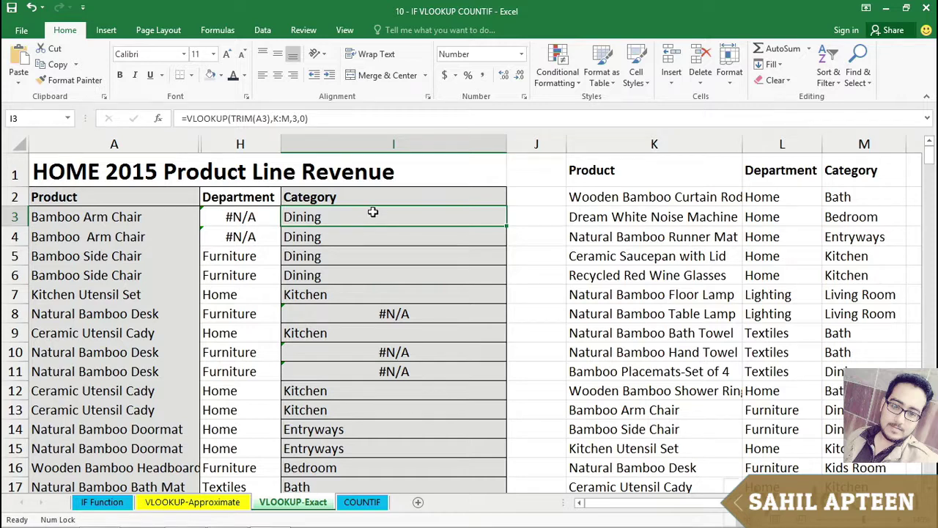
pyautogui.doubleClick(371, 216)
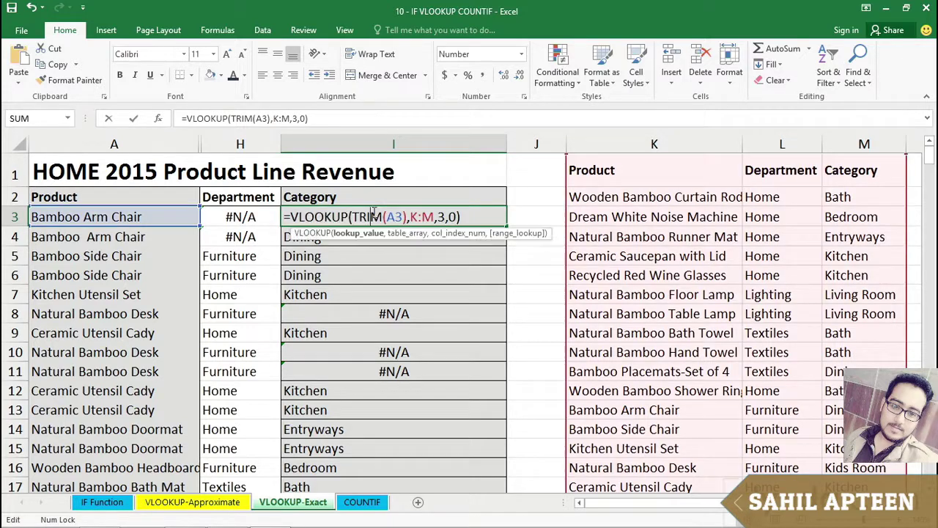
pyautogui.click(449, 216)
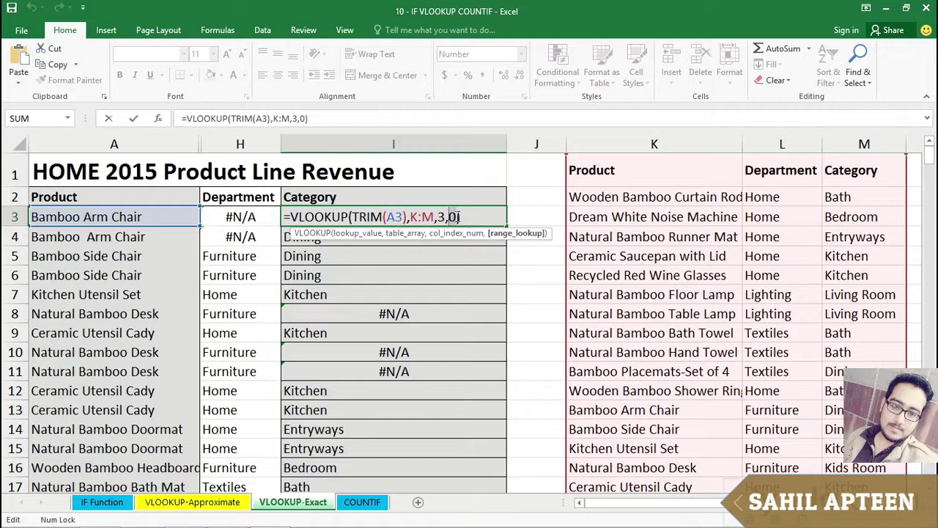
pyautogui.hotkey('ctrl', 'Return')
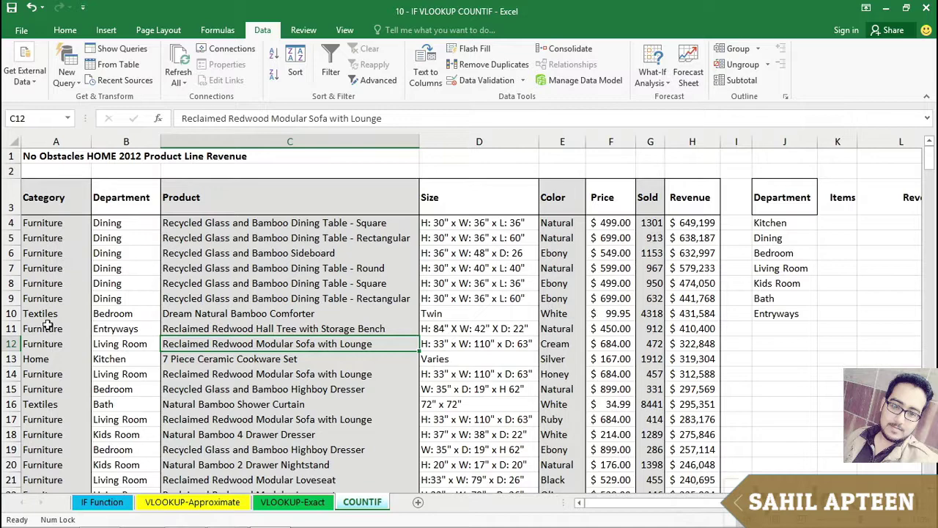
# Hide the Size and Color columns (D:E) on the COUNTIF sheet
pyautogui.scroll(-2, 48, 328)
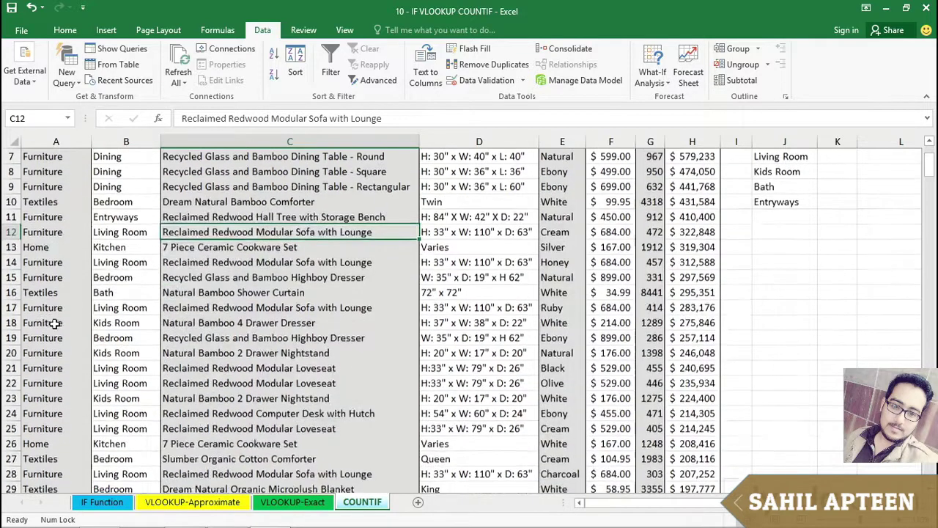
pyautogui.scroll(2, 128, 312)
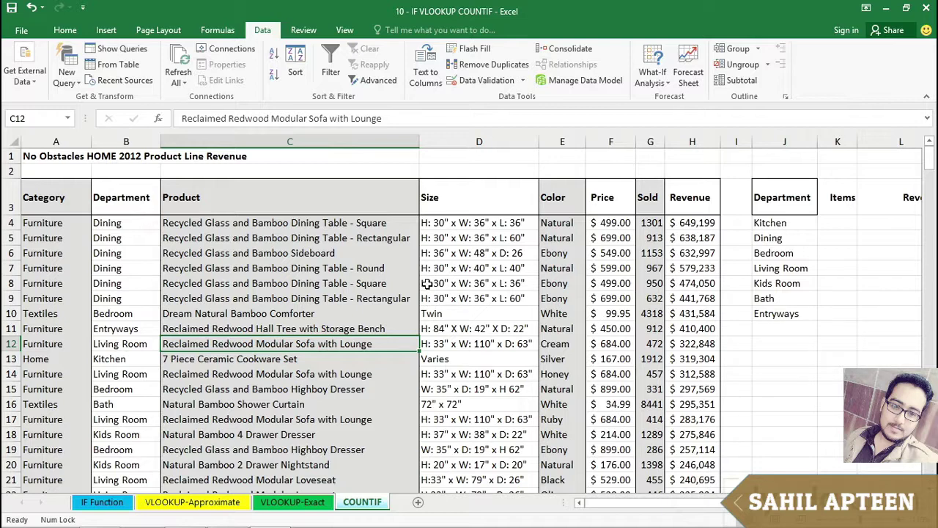
pyautogui.click(470, 143)
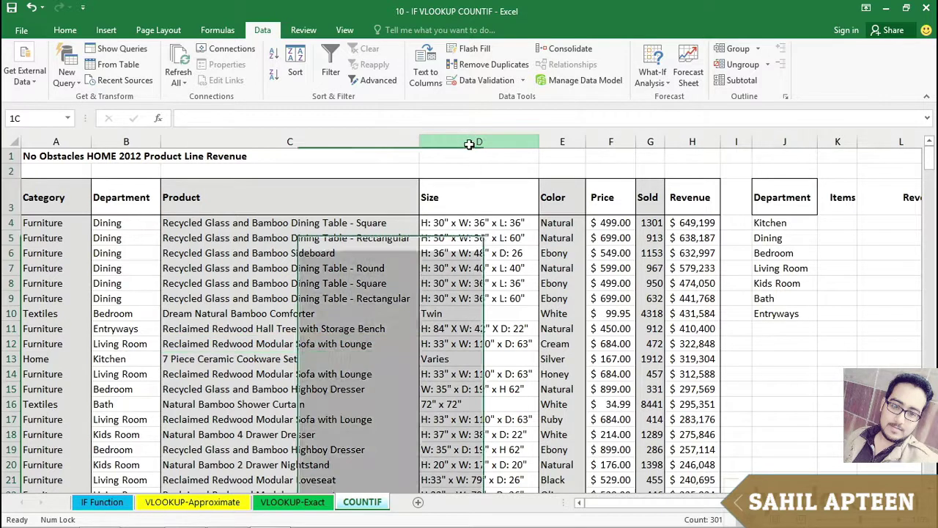
pyautogui.moveTo(470, 143); pyautogui.dragTo(559, 141)
pyautogui.rightClick(558, 139)
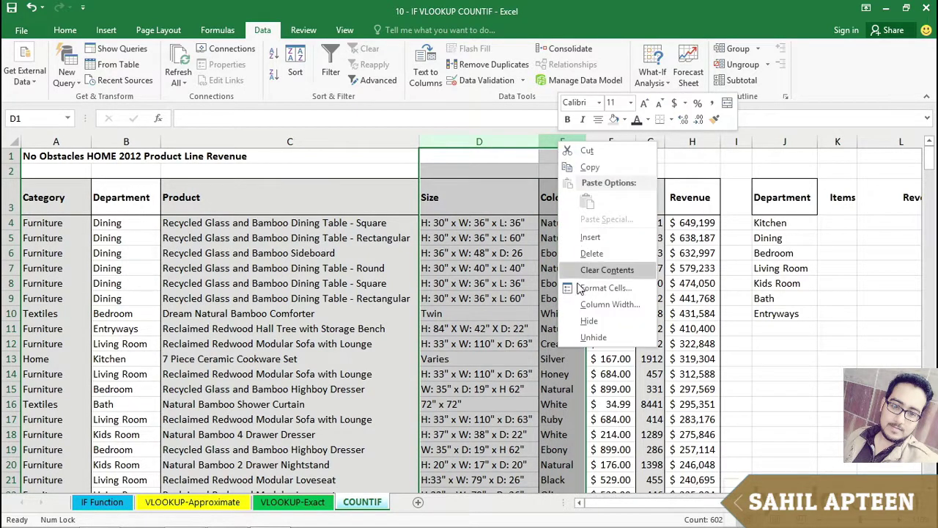
pyautogui.click(589, 320)
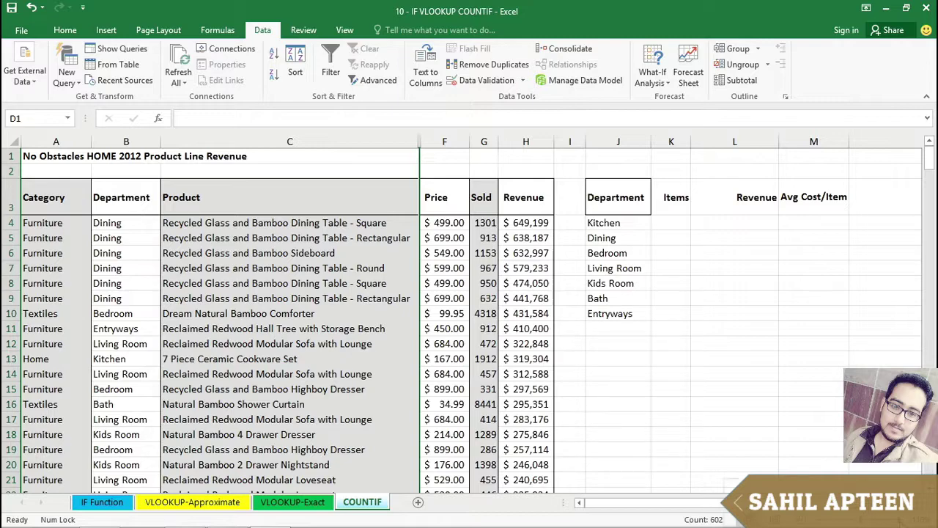
# Count the Kitchen items in K4 with the formula =COUNTIF(B:B,J4)
pyautogui.scroll(1, 470, 315)
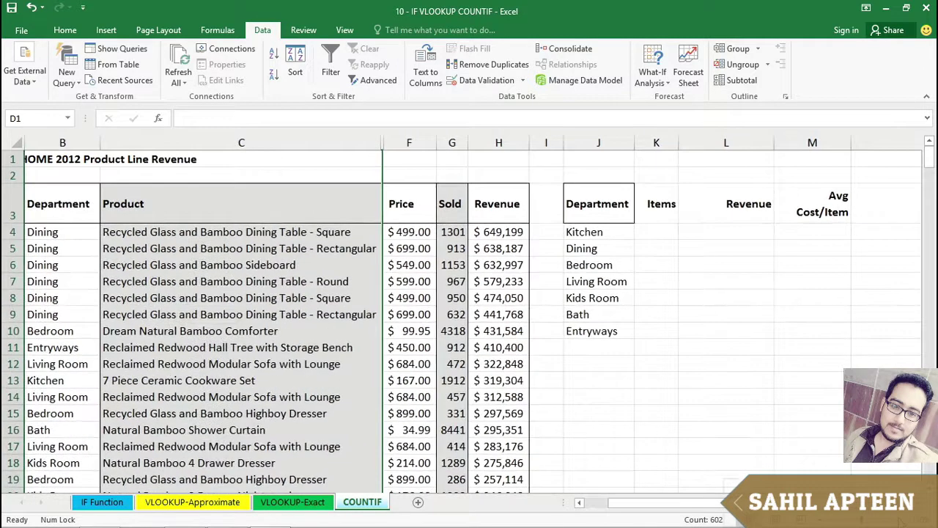
pyautogui.scroll(1, 469, 316)
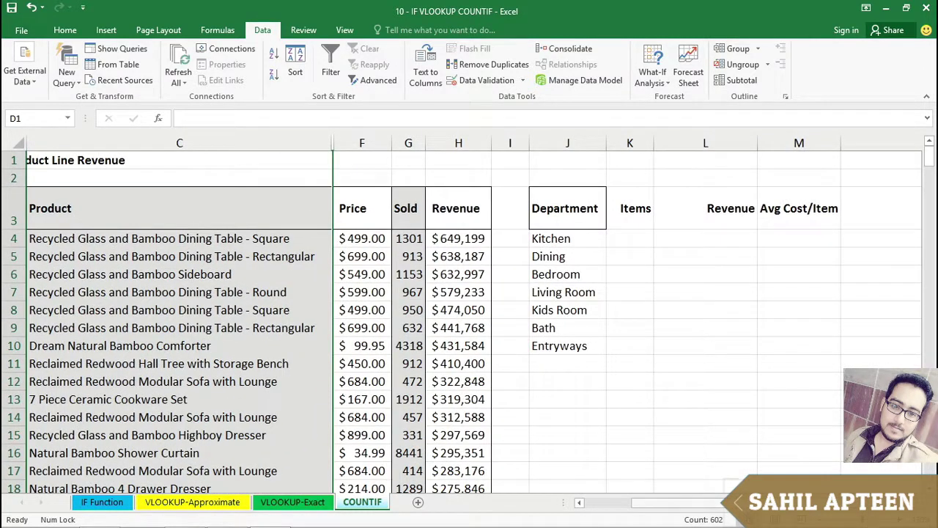
pyautogui.hscroll(-3, 470, 315)
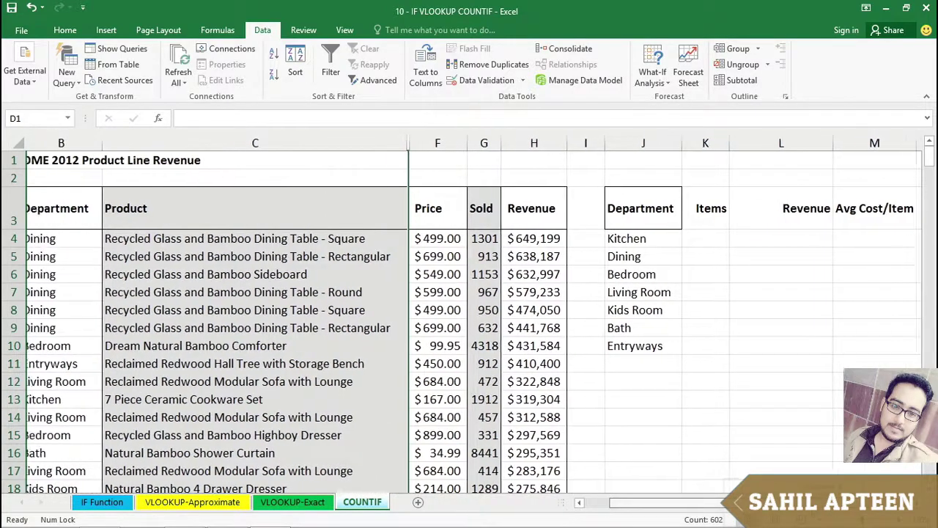
pyautogui.hscroll(-2, 470, 315)
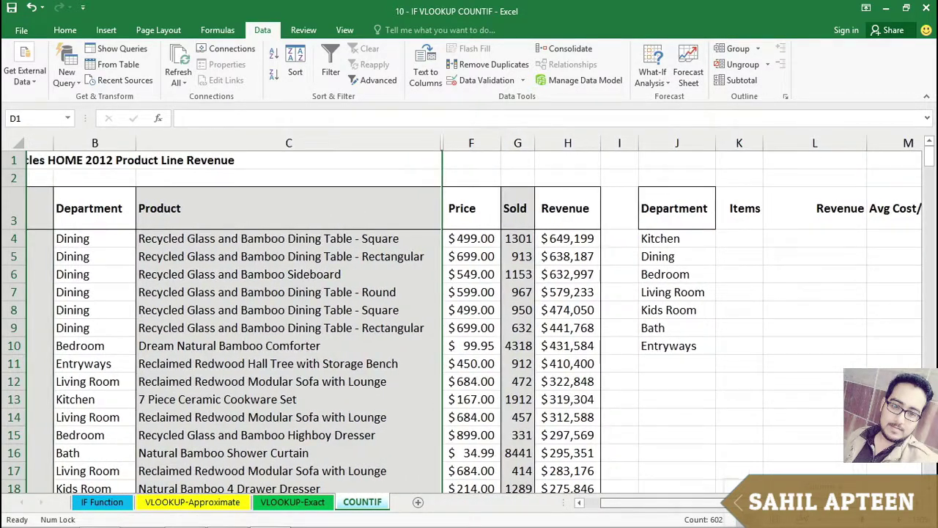
pyautogui.hscroll(1, 470, 315)
pyautogui.hscroll(1, 470, 315)
pyautogui.hscroll(1, 469, 316)
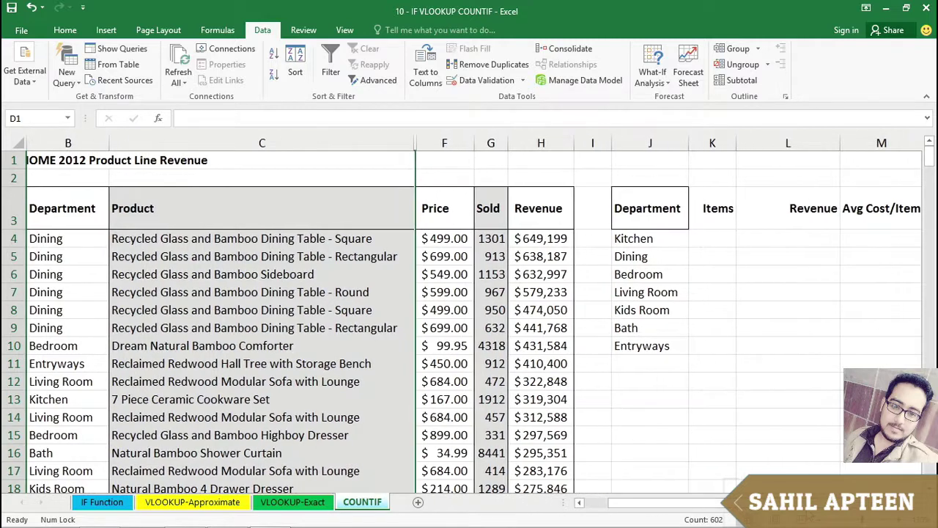
pyautogui.click(721, 240)
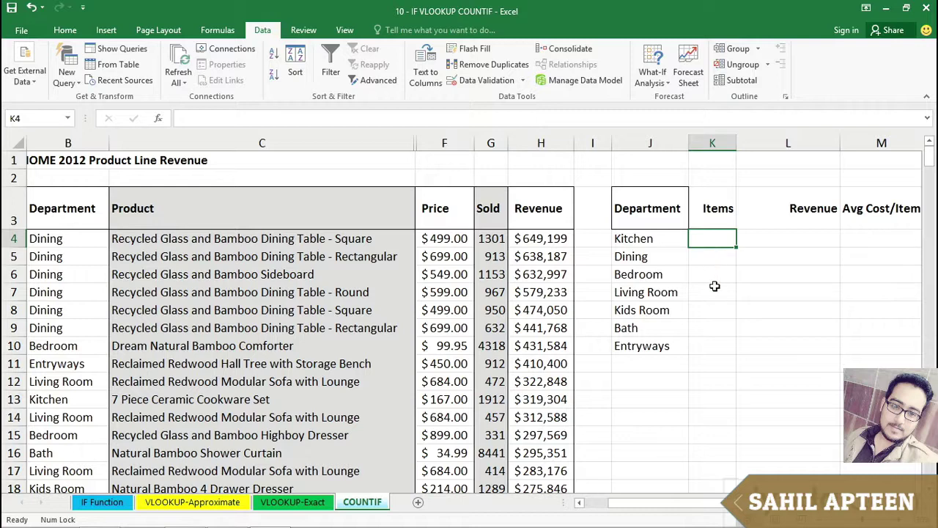
pyautogui.write('=co')
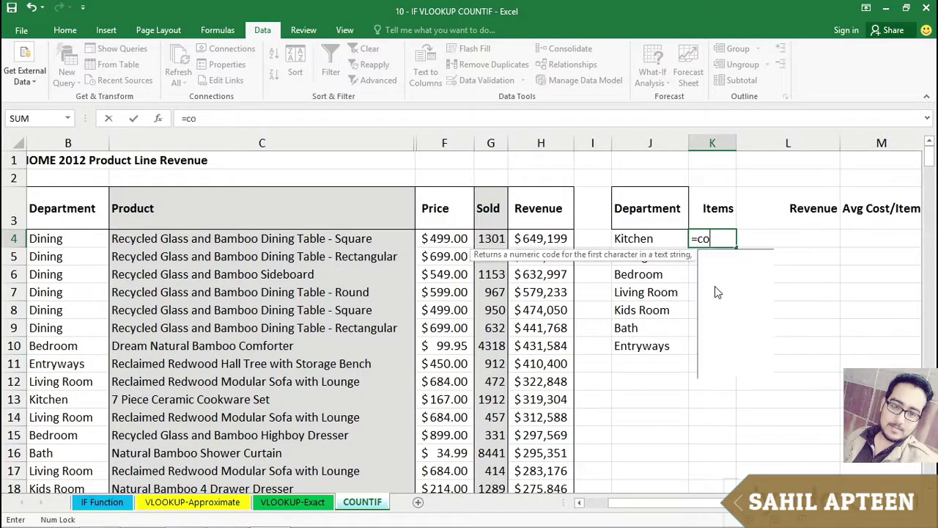
pyautogui.write('unti')
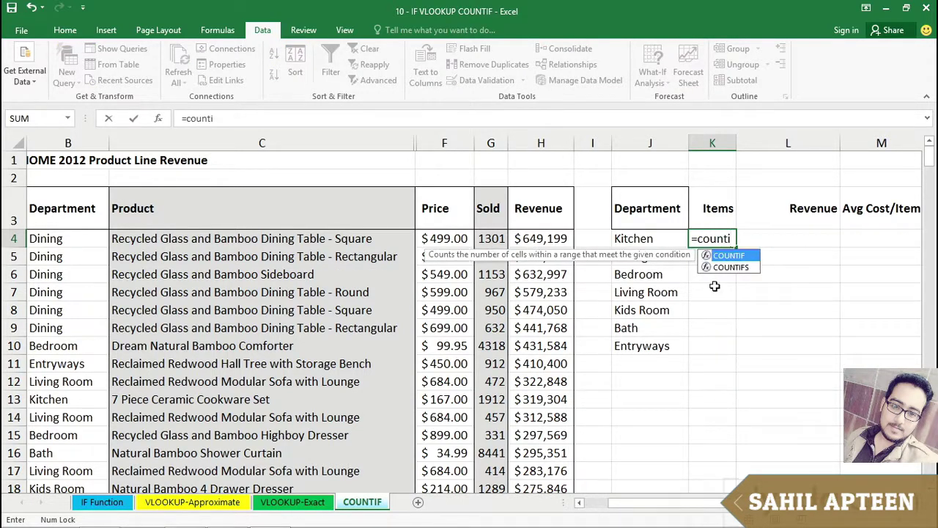
pyautogui.write('f(')
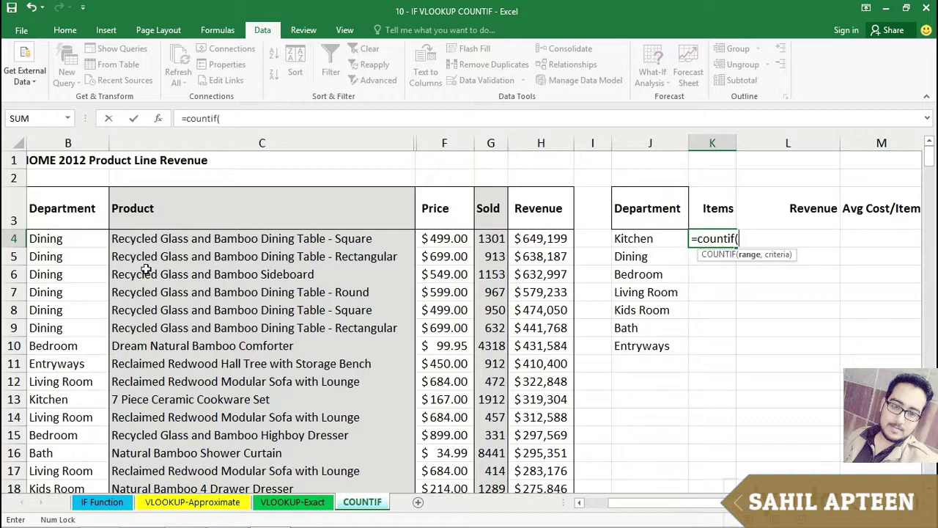
pyautogui.click(67, 142)
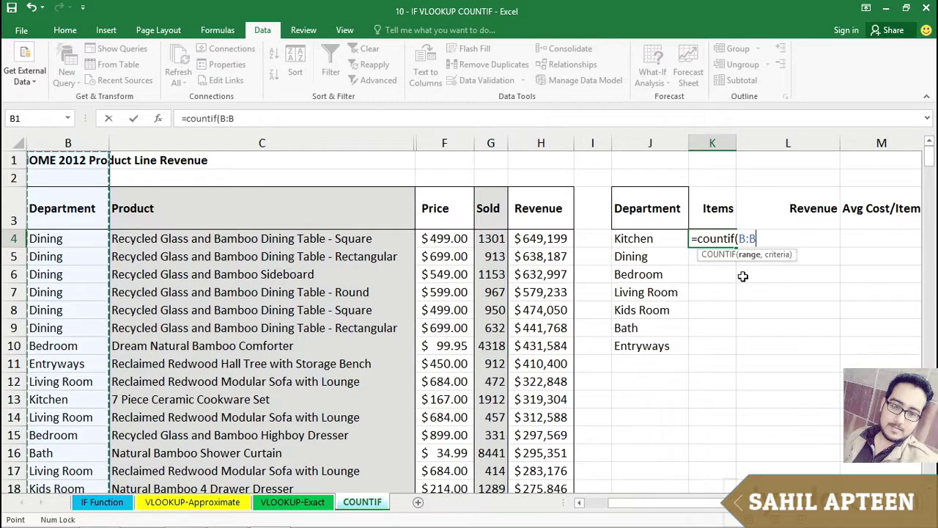
pyautogui.moveTo(756, 240); pyautogui.dragTo(739, 239)
pyautogui.click(757, 238)
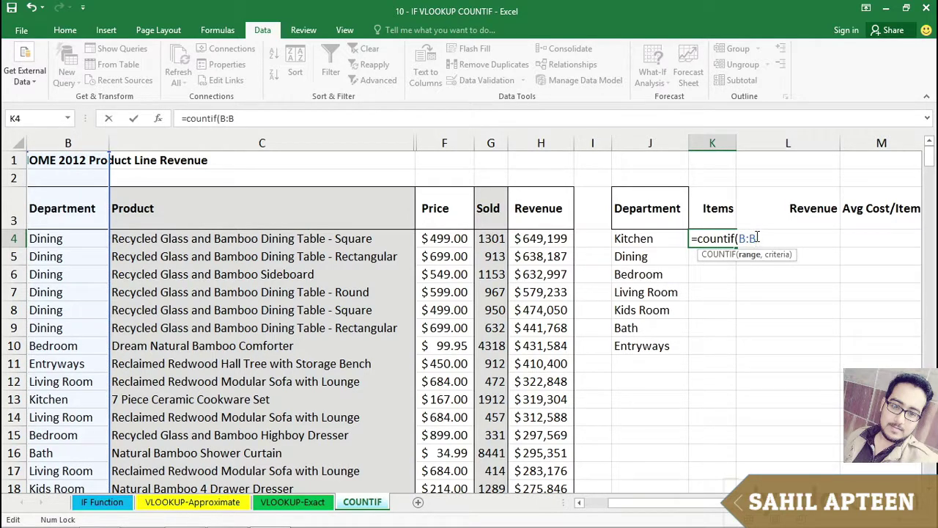
pyautogui.write(',')
pyautogui.click(658, 238)
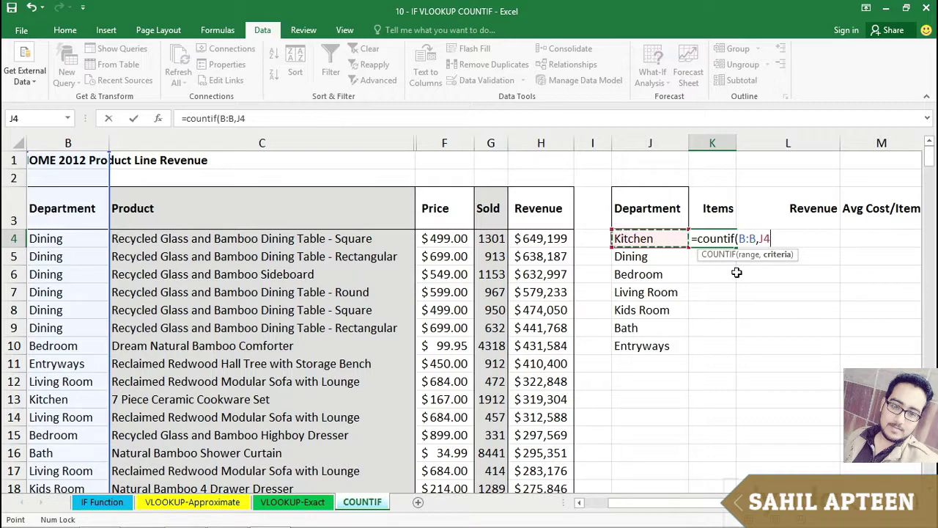
pyautogui.hotkey('ctrl', 'Return')
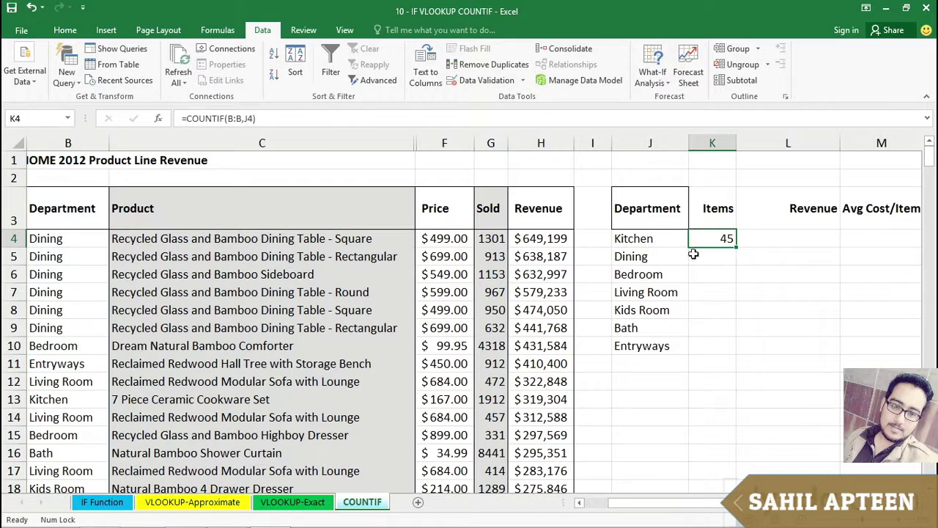
# Fill the COUNTIF formula from K4 down to K10 and check the formulas in the Items column
pyautogui.moveTo(739, 247); pyautogui.dragTo(734, 348)
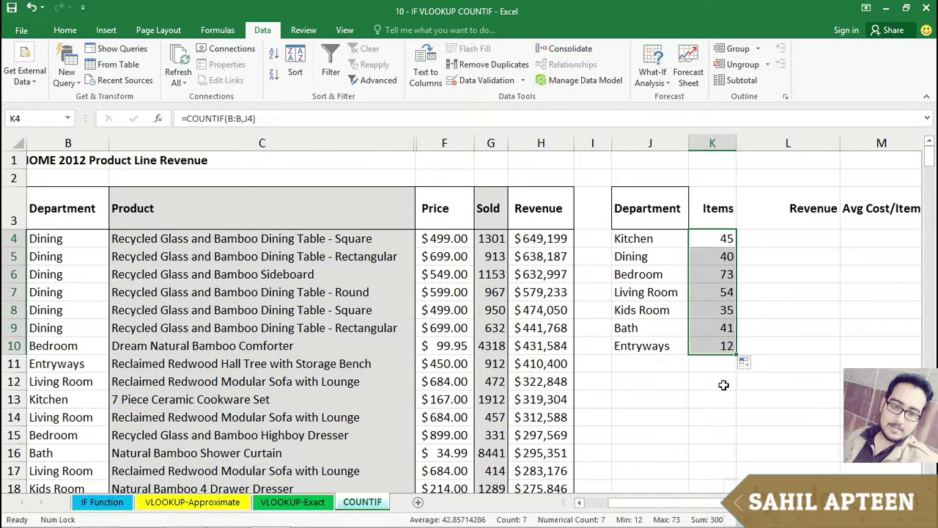
pyautogui.click(710, 274)
pyautogui.click(710, 258)
pyautogui.click(710, 276)
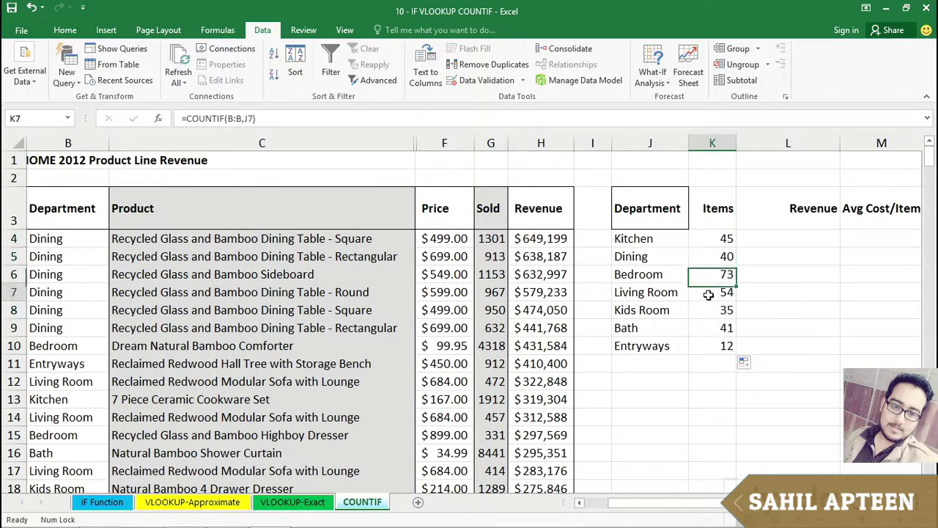
pyautogui.click(708, 293)
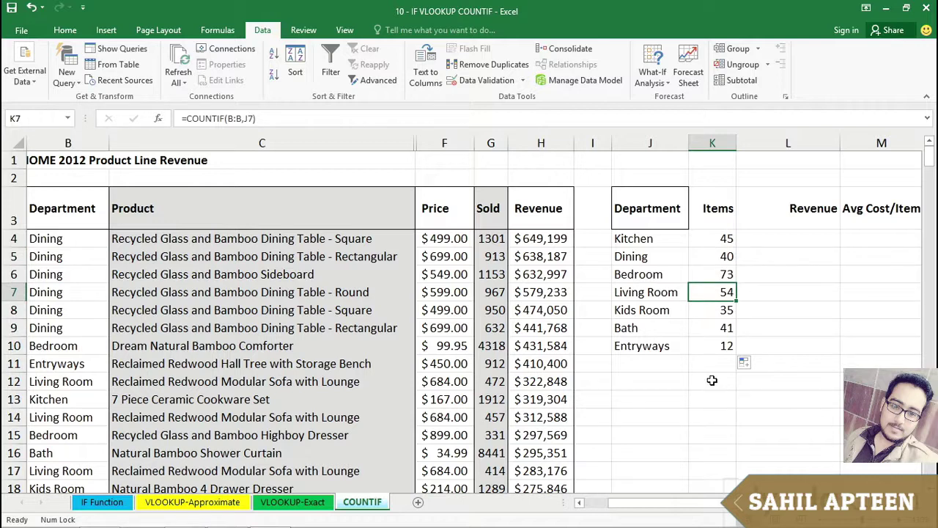
pyautogui.click(768, 237)
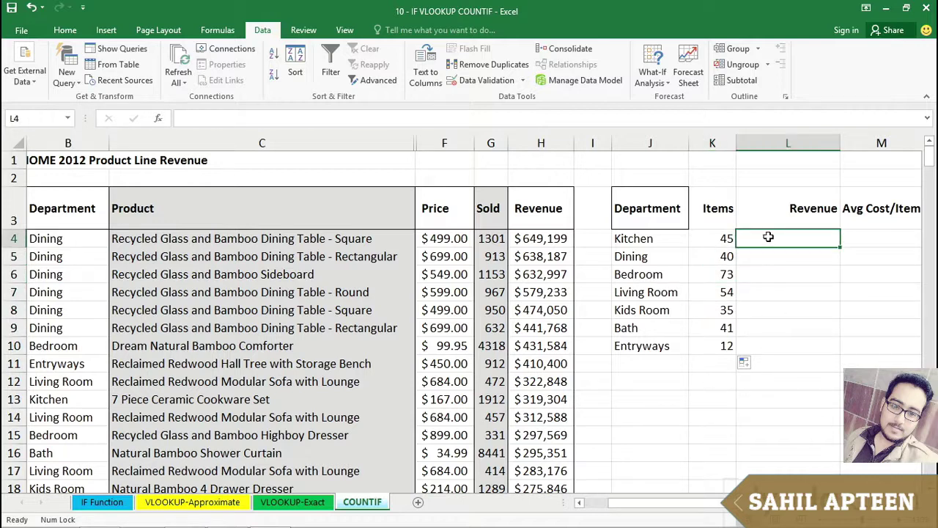
pyautogui.click(708, 234)
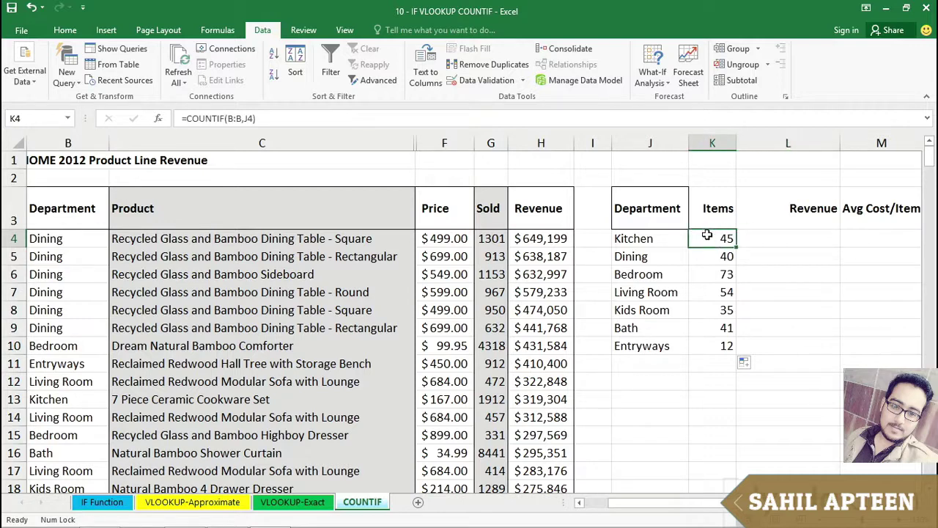
pyautogui.click(745, 237)
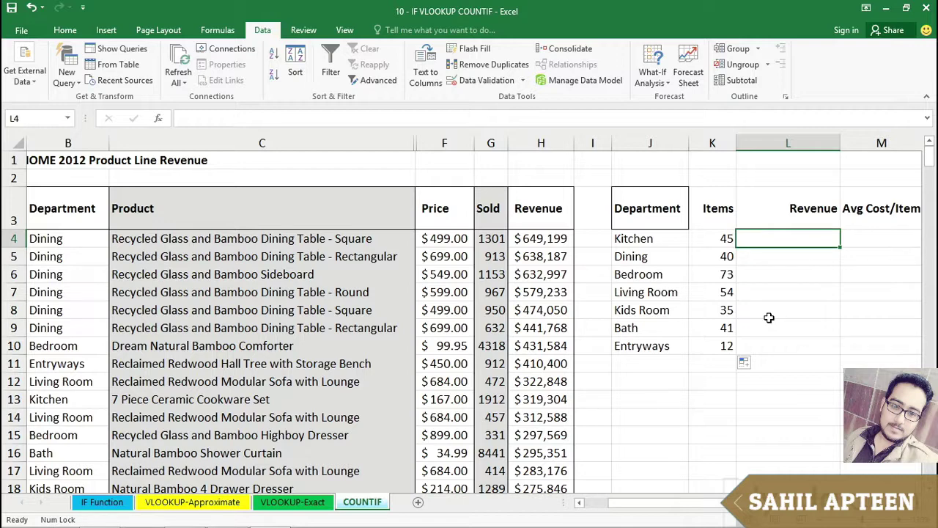
pyautogui.click(711, 239)
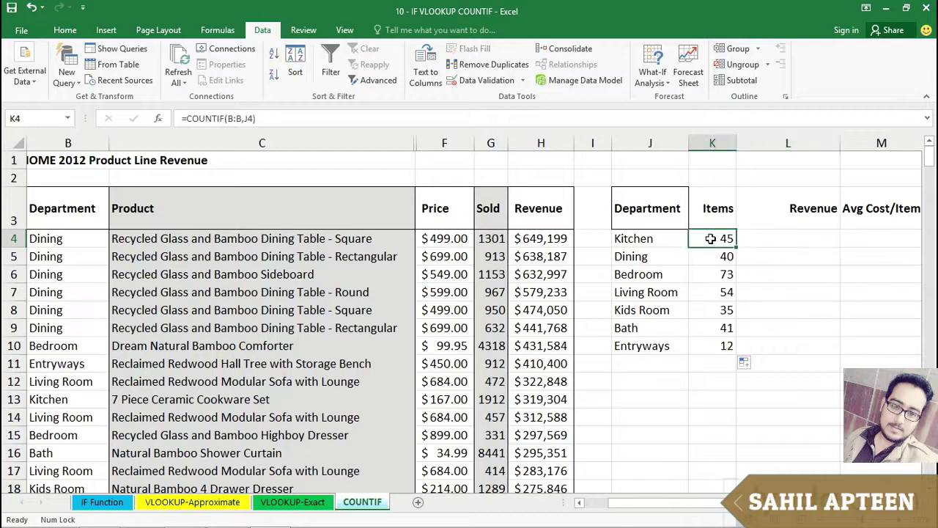
# Write a SUMIF formula in L4 with range B:B, criteria J4 and sum range H:H
pyautogui.click(753, 236)
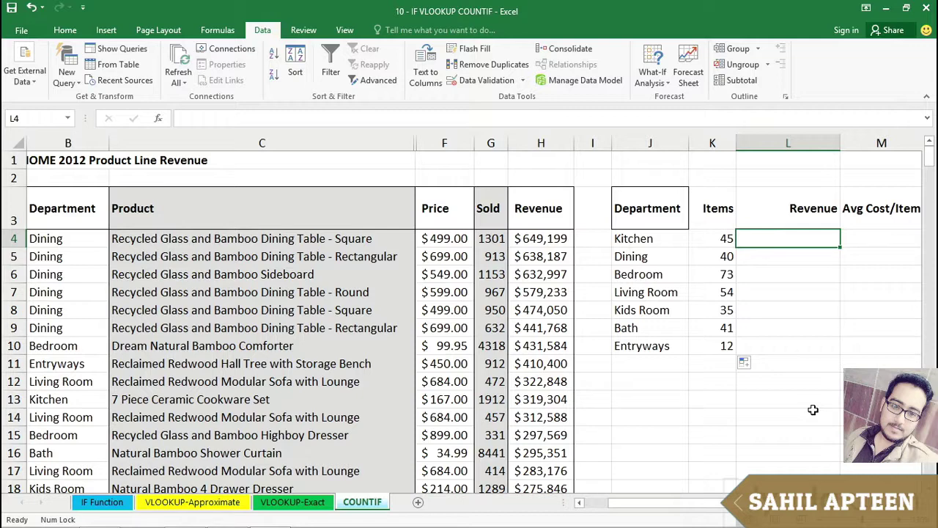
pyautogui.write('sumif')
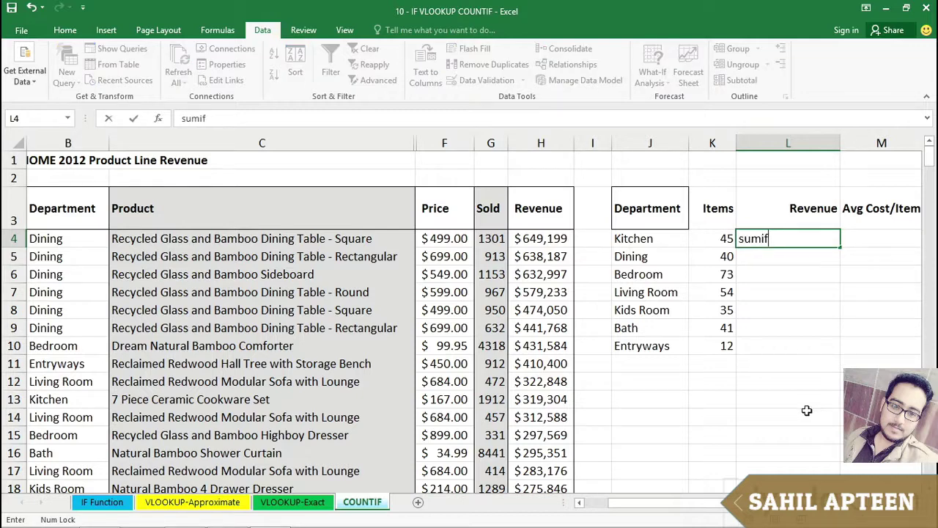
pyautogui.click(738, 239)
pyautogui.write('=')
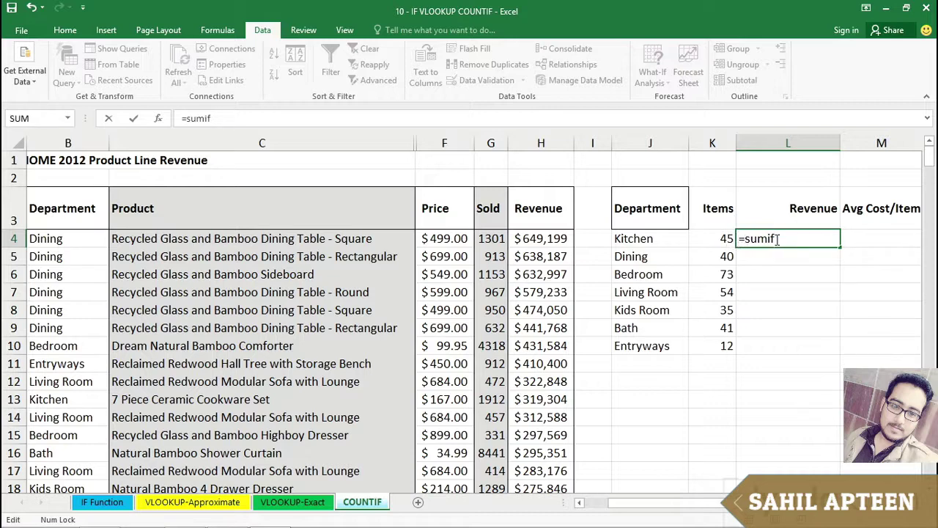
pyautogui.write('(')
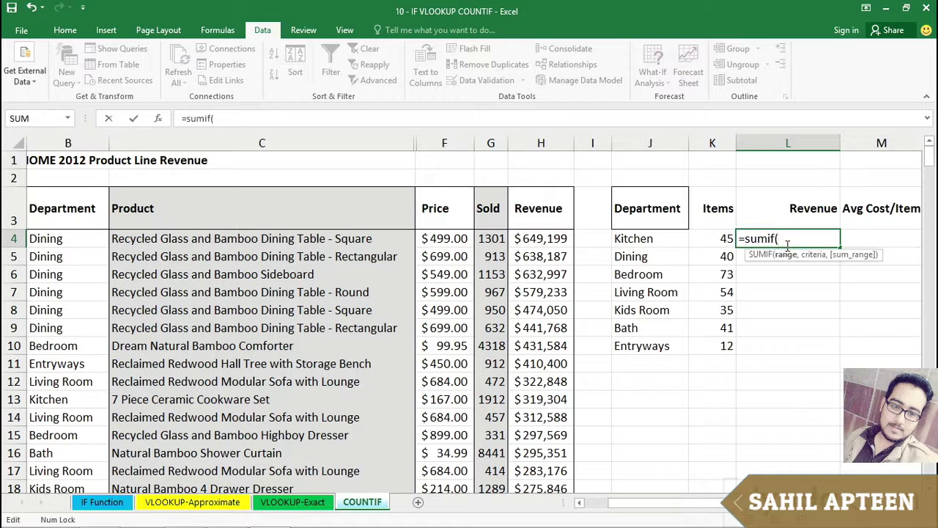
pyautogui.click(74, 143)
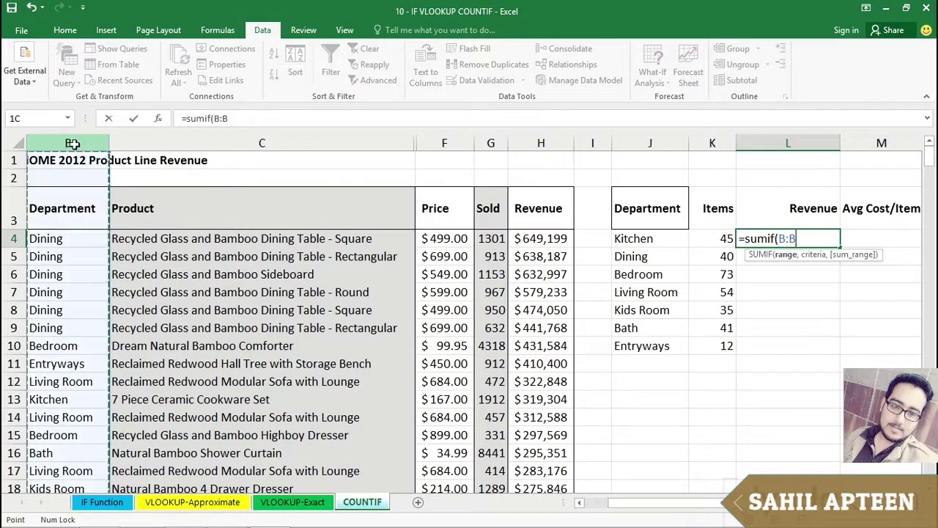
pyautogui.write(',')
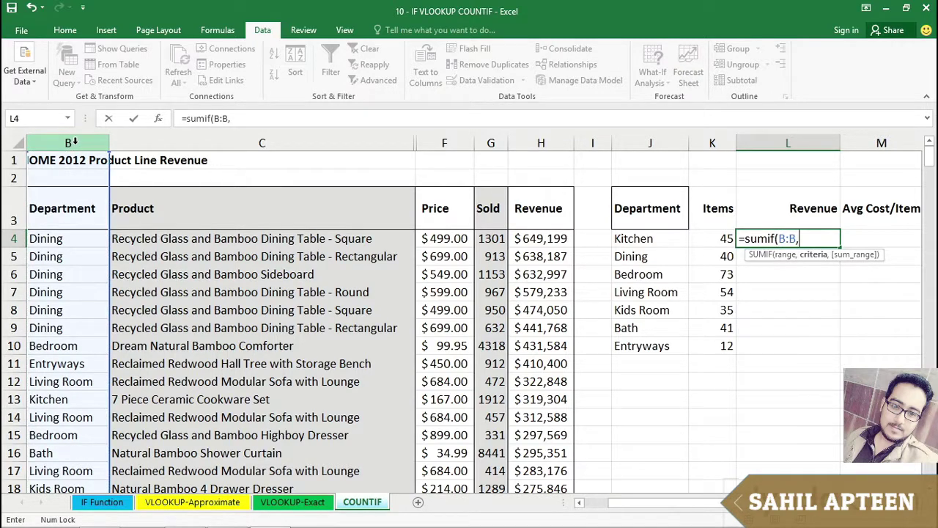
pyautogui.click(635, 239)
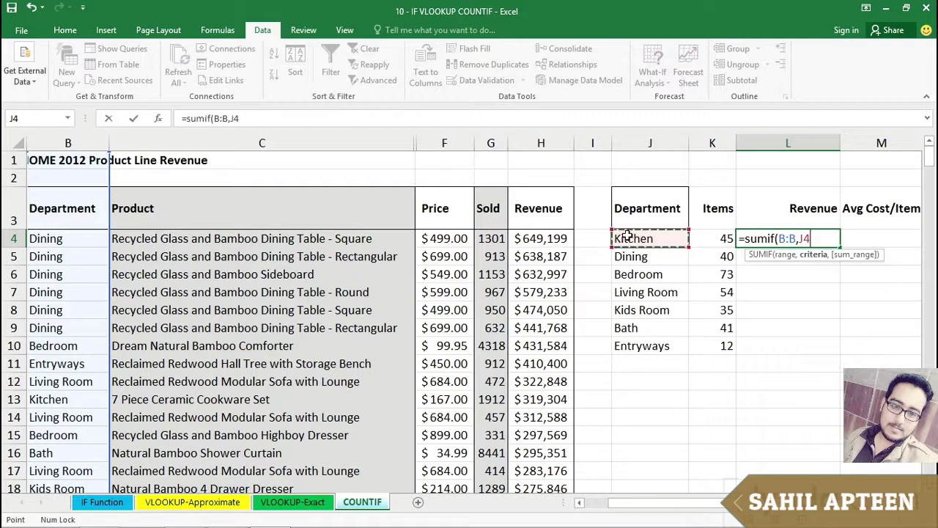
pyautogui.write(',H:H')
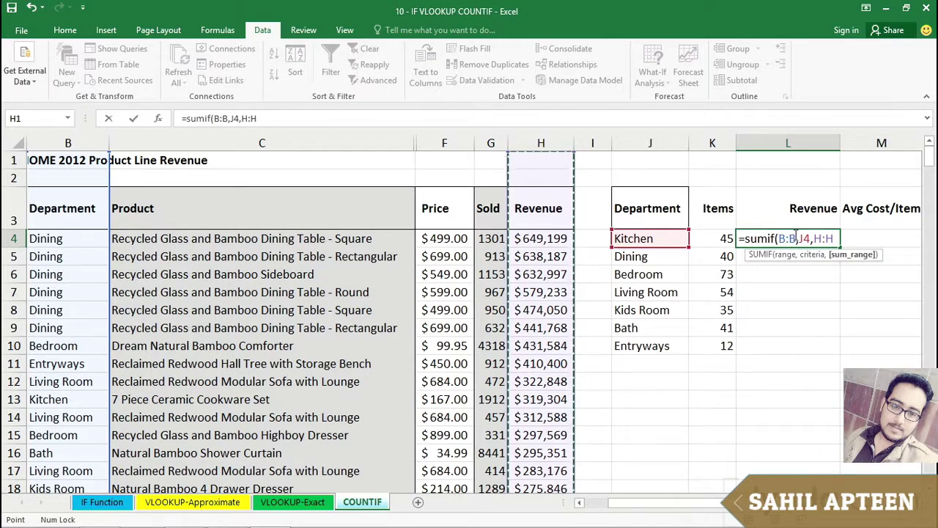
# Review the range and sum range arguments of the SUMIF formula in L4
pyautogui.moveTo(797, 234); pyautogui.dragTo(780, 235)
pyautogui.moveTo(833, 236); pyautogui.dragTo(819, 236)
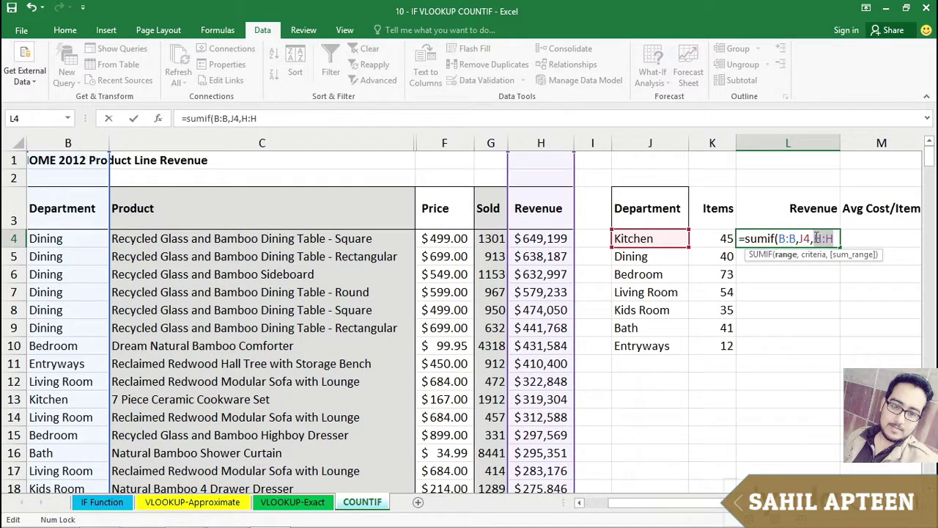
pyautogui.moveTo(817, 238)
pyautogui.mouseDown()
pyautogui.moveTo(778, 237)
pyautogui.moveTo(832, 237)
pyautogui.moveTo(817, 238)
pyautogui.mouseUp()
pyautogui.click(797, 238)
pyautogui.click(795, 235)
pyautogui.click(835, 239)
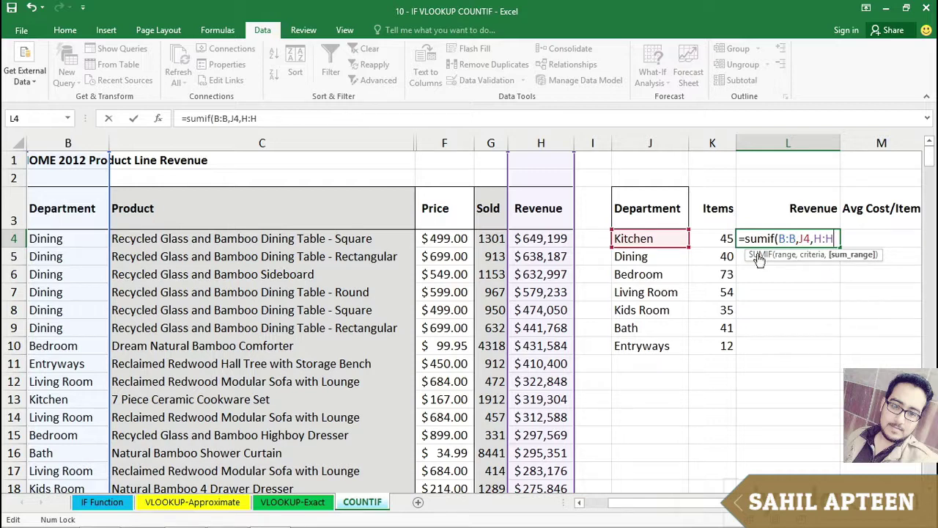
# Commit the SUMIF formula in L4 and fill it down to L10 for all departments
pyautogui.press('Return')
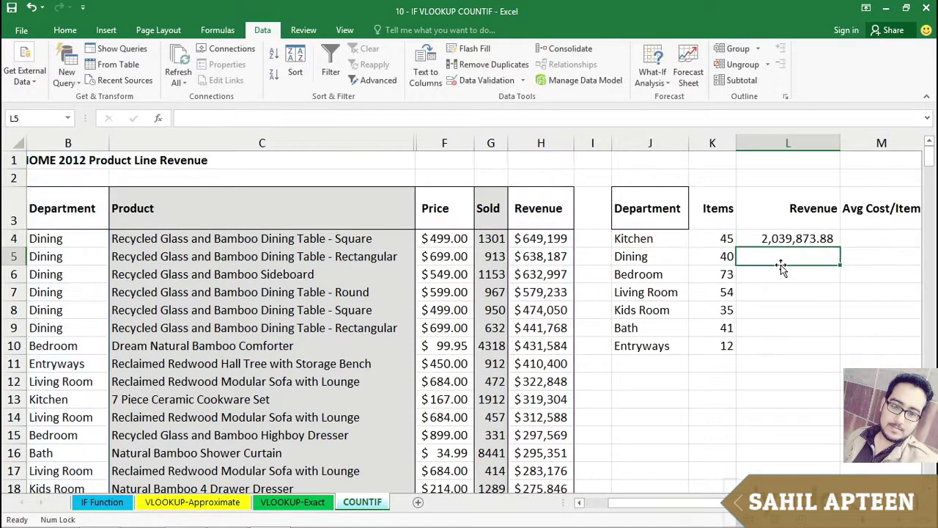
pyautogui.click(779, 239)
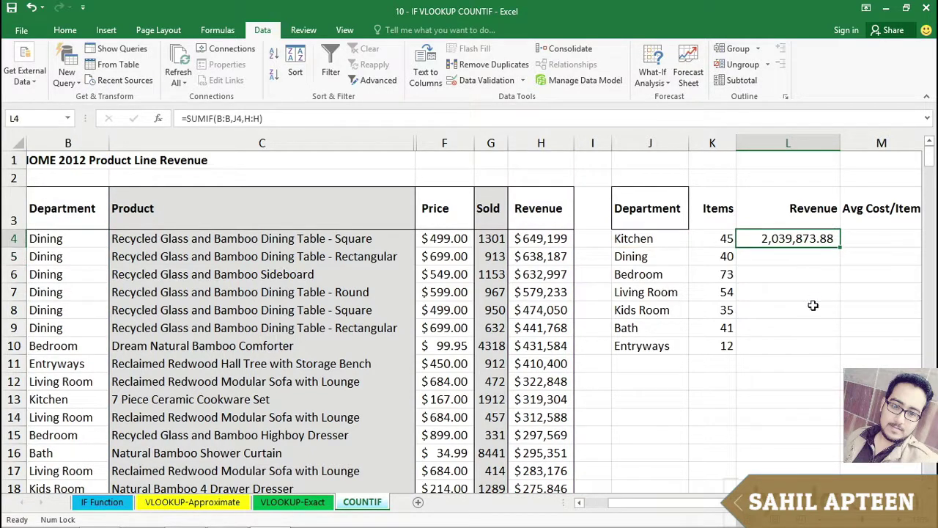
pyautogui.moveTo(841, 248); pyautogui.dragTo(824, 346)
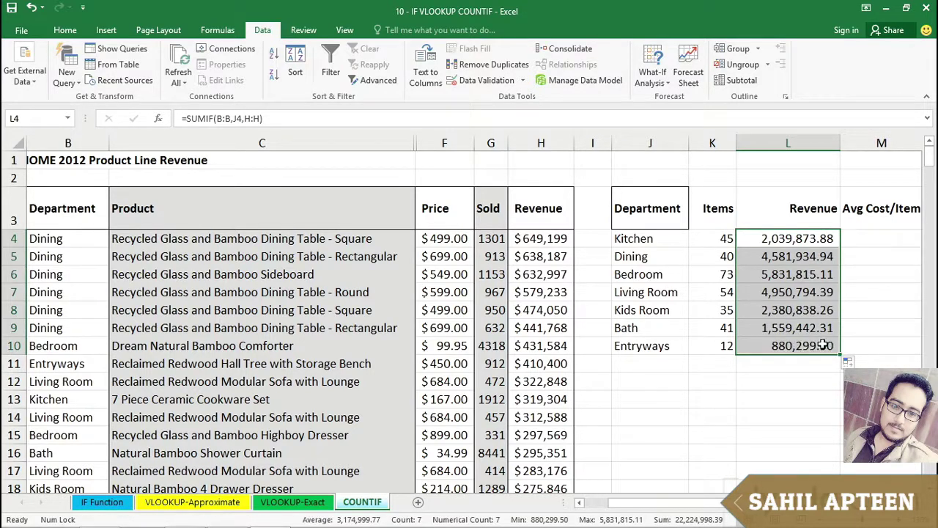
# Narrow the Product column (C) to make room for the summary table's Avg Cost/Item column
pyautogui.click(859, 237)
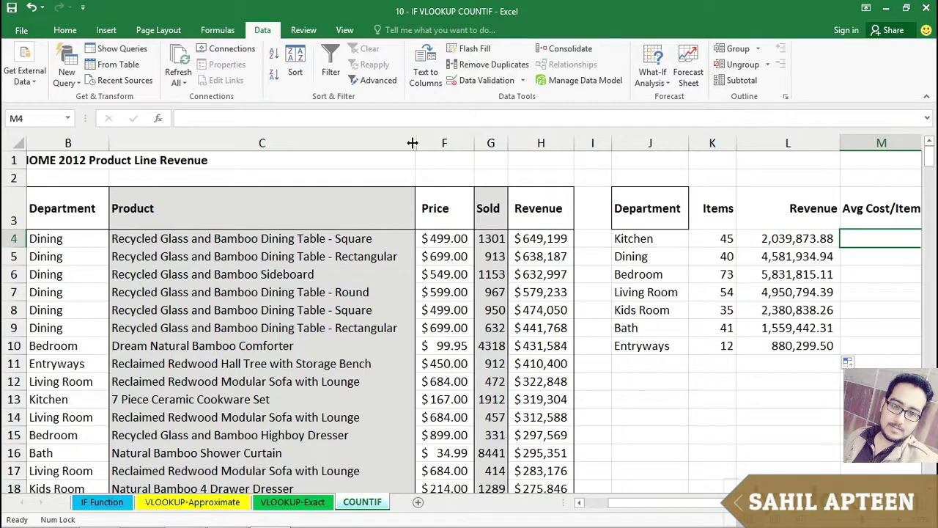
pyautogui.moveTo(415, 143); pyautogui.dragTo(304, 143)
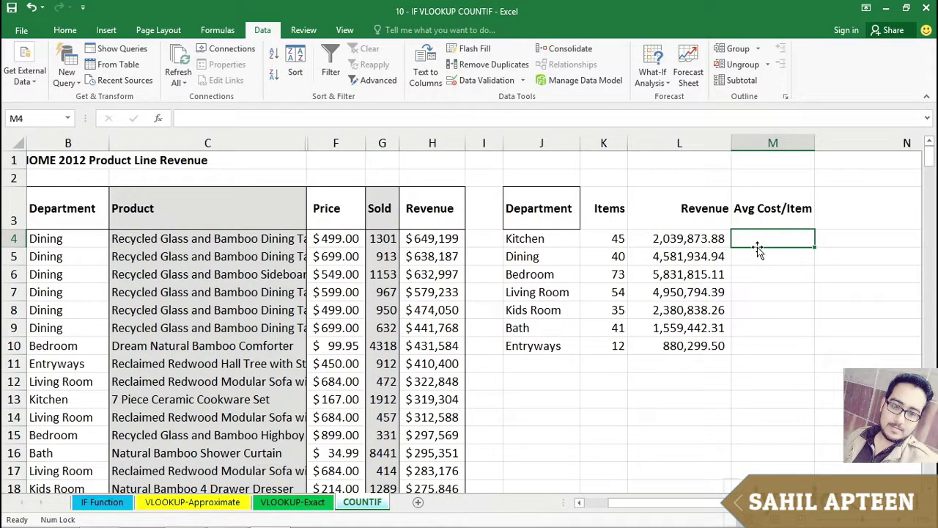
# Enter an AVERAGEIF formula in M4 with range B:B, criteria J4 and average range F:F, and fill it down to M10
pyautogui.write('=av')
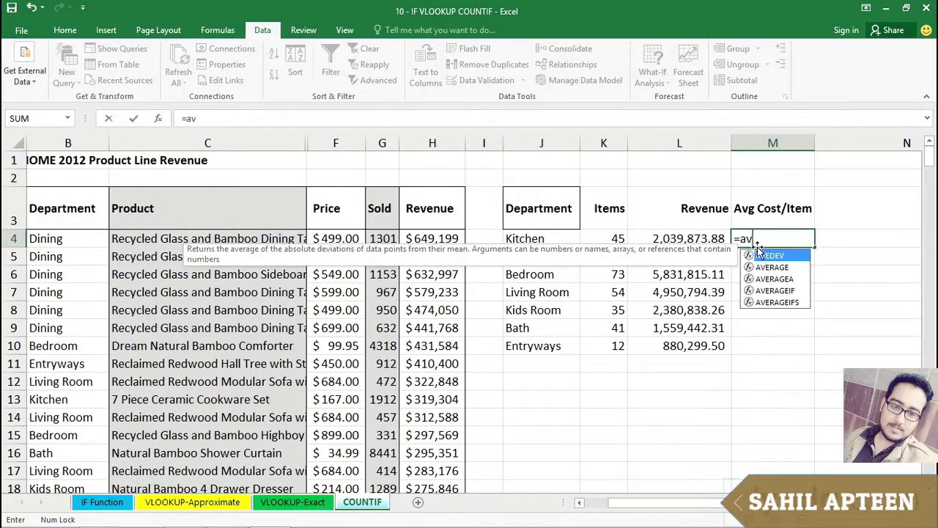
pyautogui.write('erageif(')
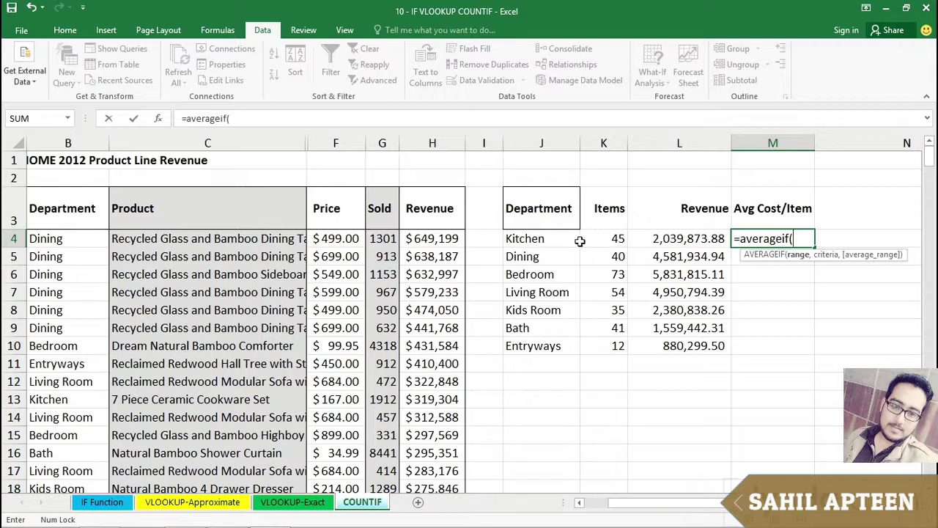
pyautogui.click(67, 139)
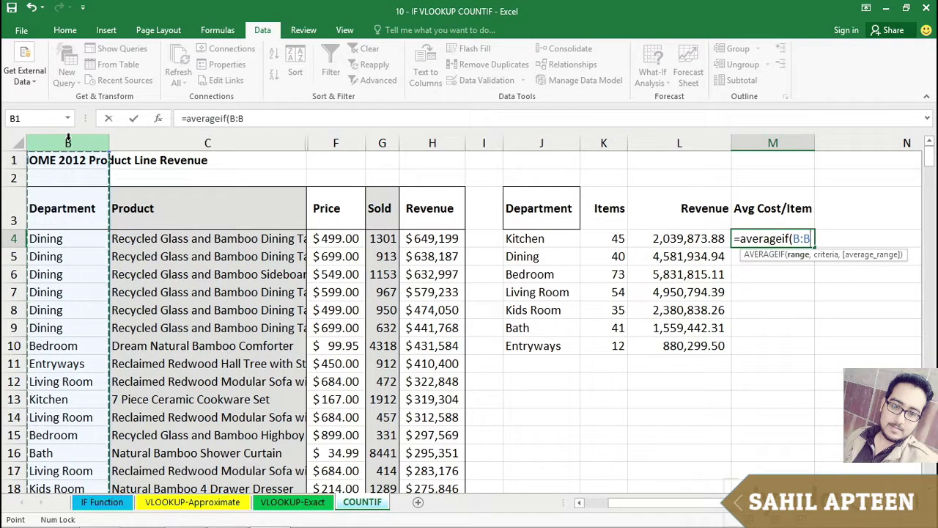
pyautogui.write(',')
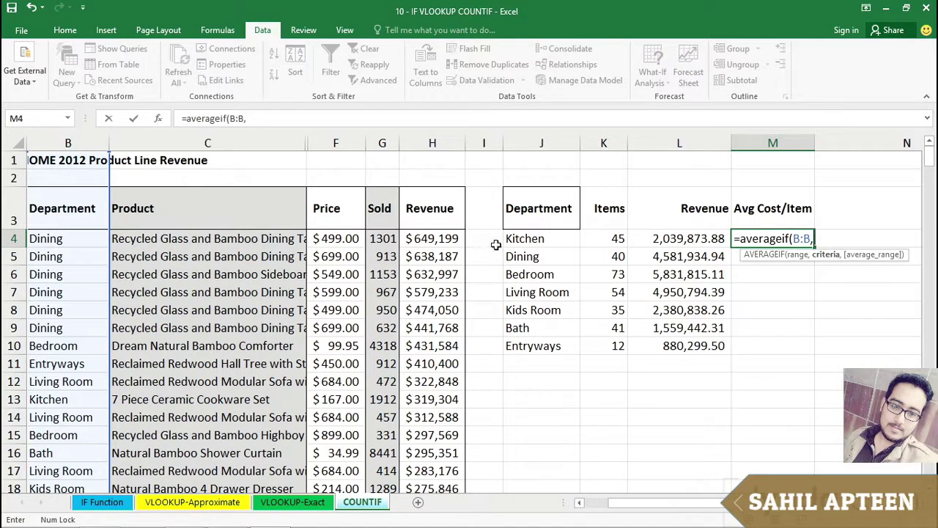
pyautogui.click(529, 236)
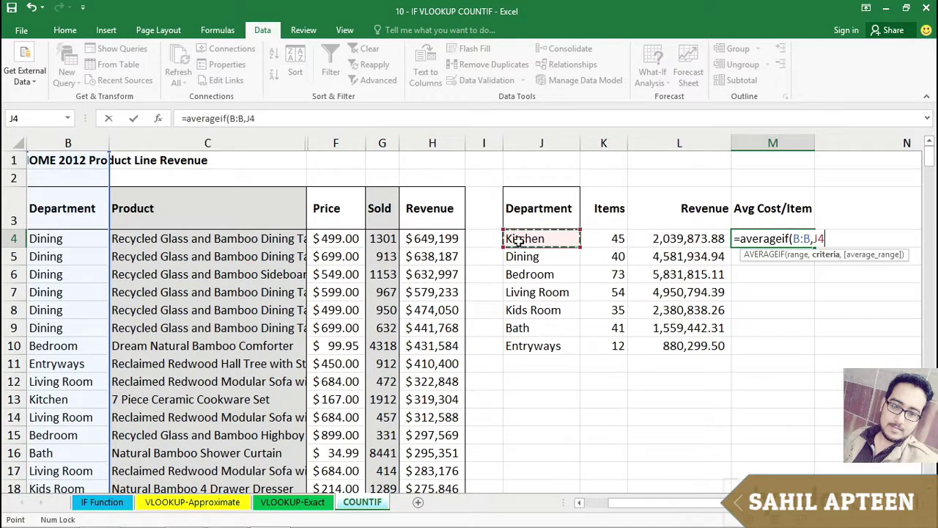
pyautogui.write(',')
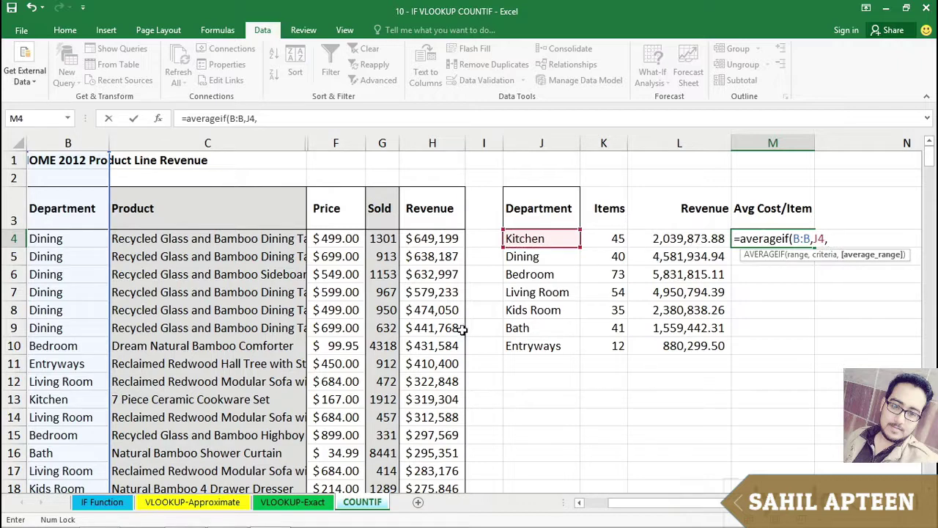
pyautogui.click(338, 141)
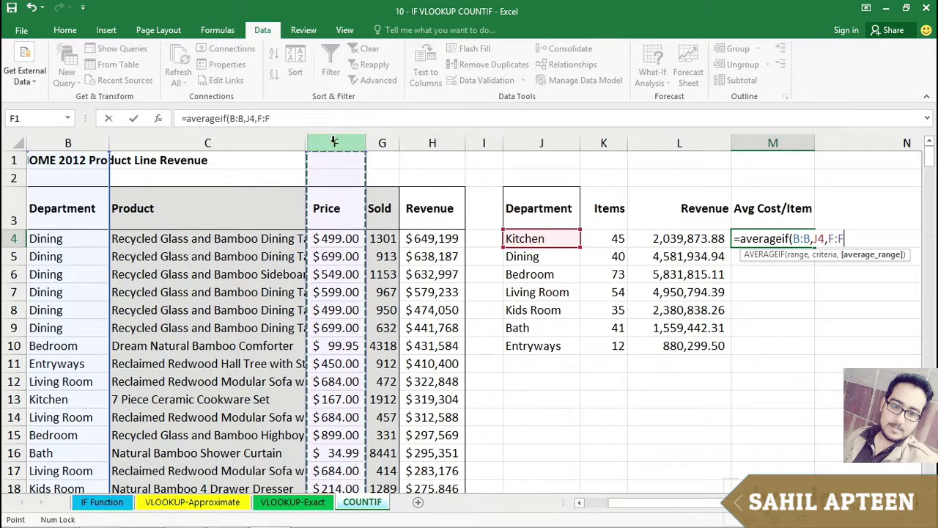
pyautogui.press('Return')
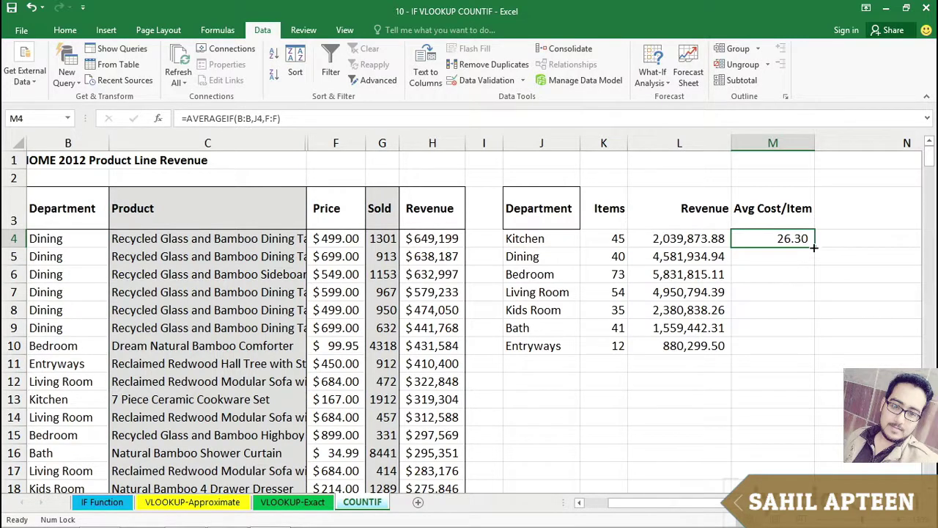
pyautogui.moveTo(814, 248); pyautogui.dragTo(802, 346)
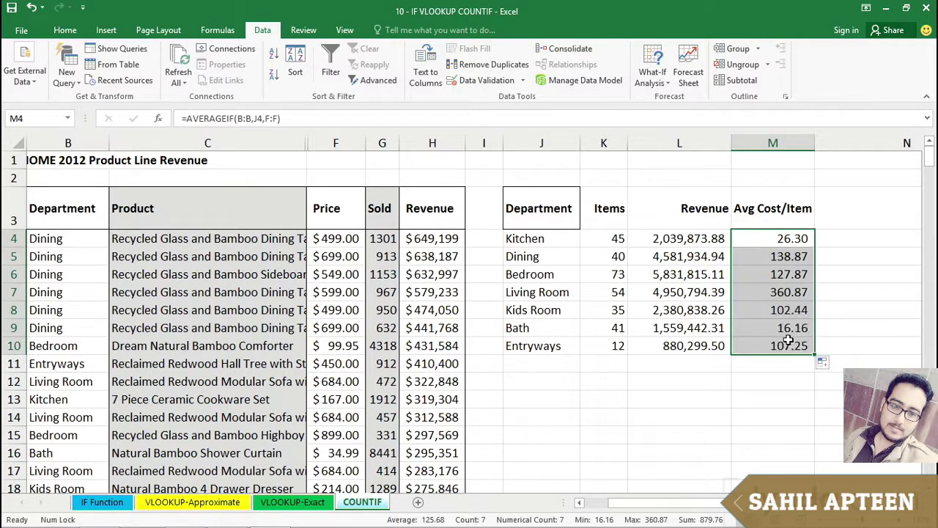
# Check the filled AVERAGEIF formulas for the other departments in the Avg Cost/Item column, from M5 down to M10
pyautogui.click(763, 253)
pyautogui.click(753, 289)
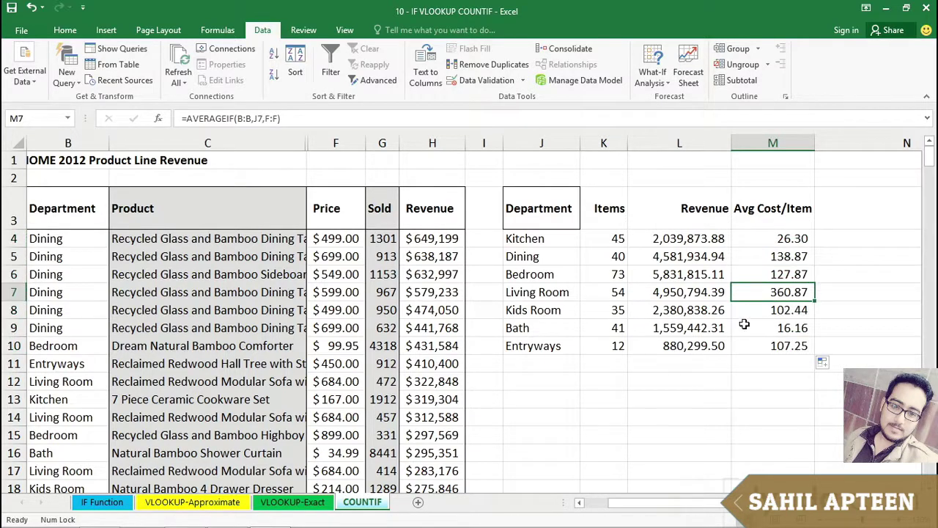
pyautogui.click(747, 310)
pyautogui.click(756, 343)
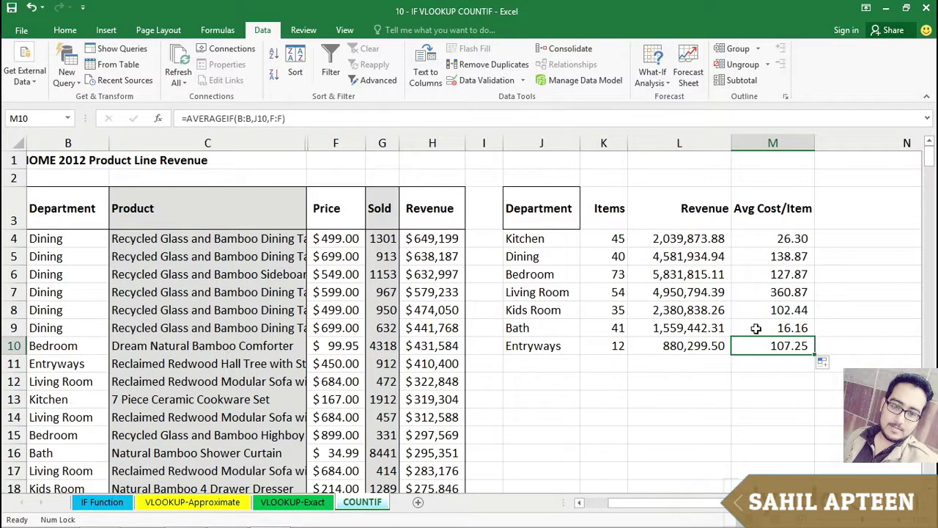
pyautogui.click(756, 328)
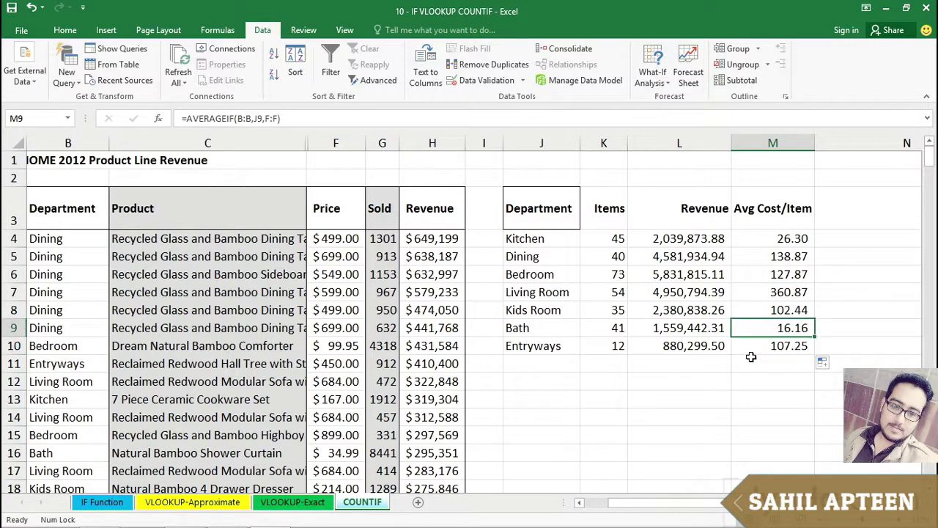
# Inspect the arguments of the AVERAGEIF formulas in M4 and M7, keeping both formulas as they are
pyautogui.doubleClick(751, 239)
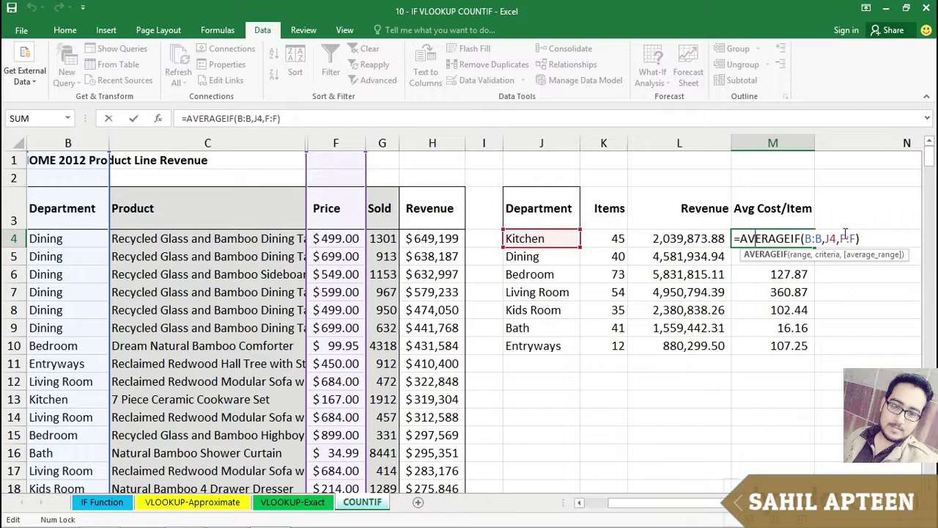
pyautogui.press('BackSpace')
pyautogui.write('V')
pyautogui.hotkey('ctrl', 'Return')
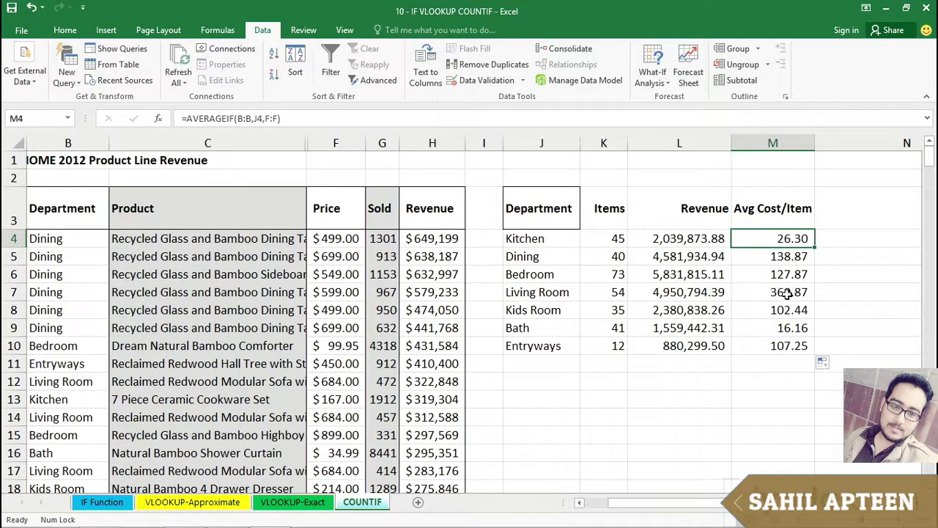
pyautogui.doubleClick(786, 291)
pyautogui.hotkey('ctrl', 'Return')
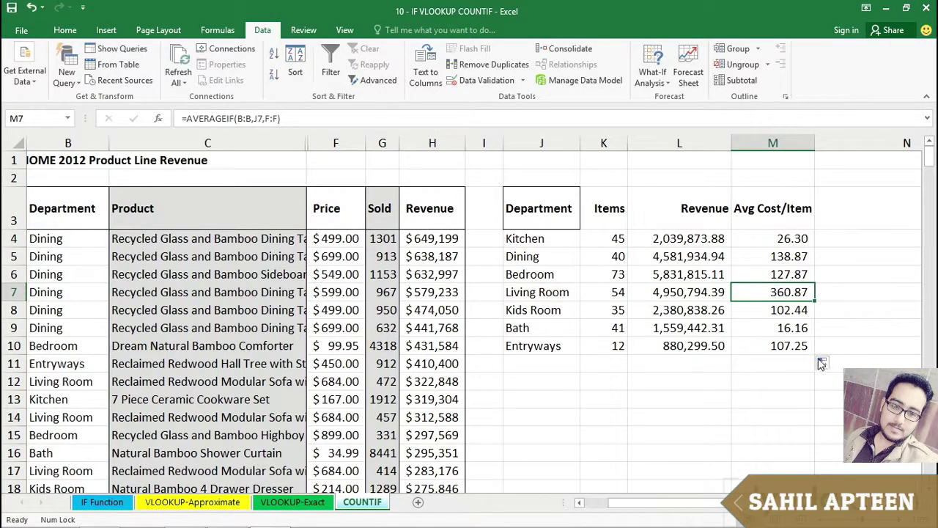